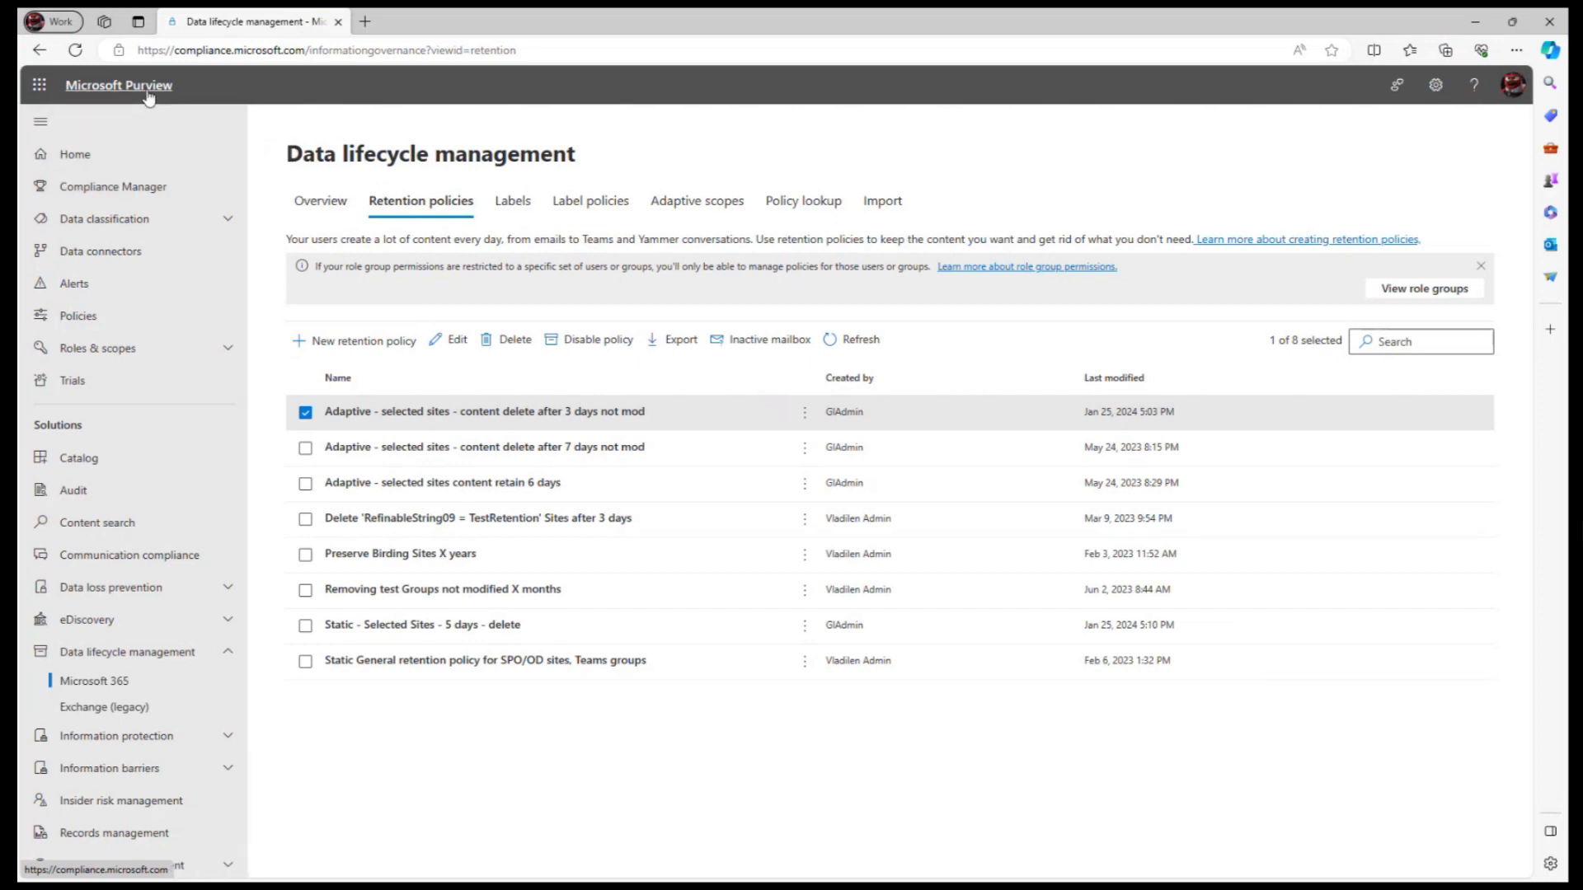
# Step: Edit the first adaptive sites policy and set Delete items older than to 5 years
pyautogui.click(422, 411)
pyautogui.click(452, 340)
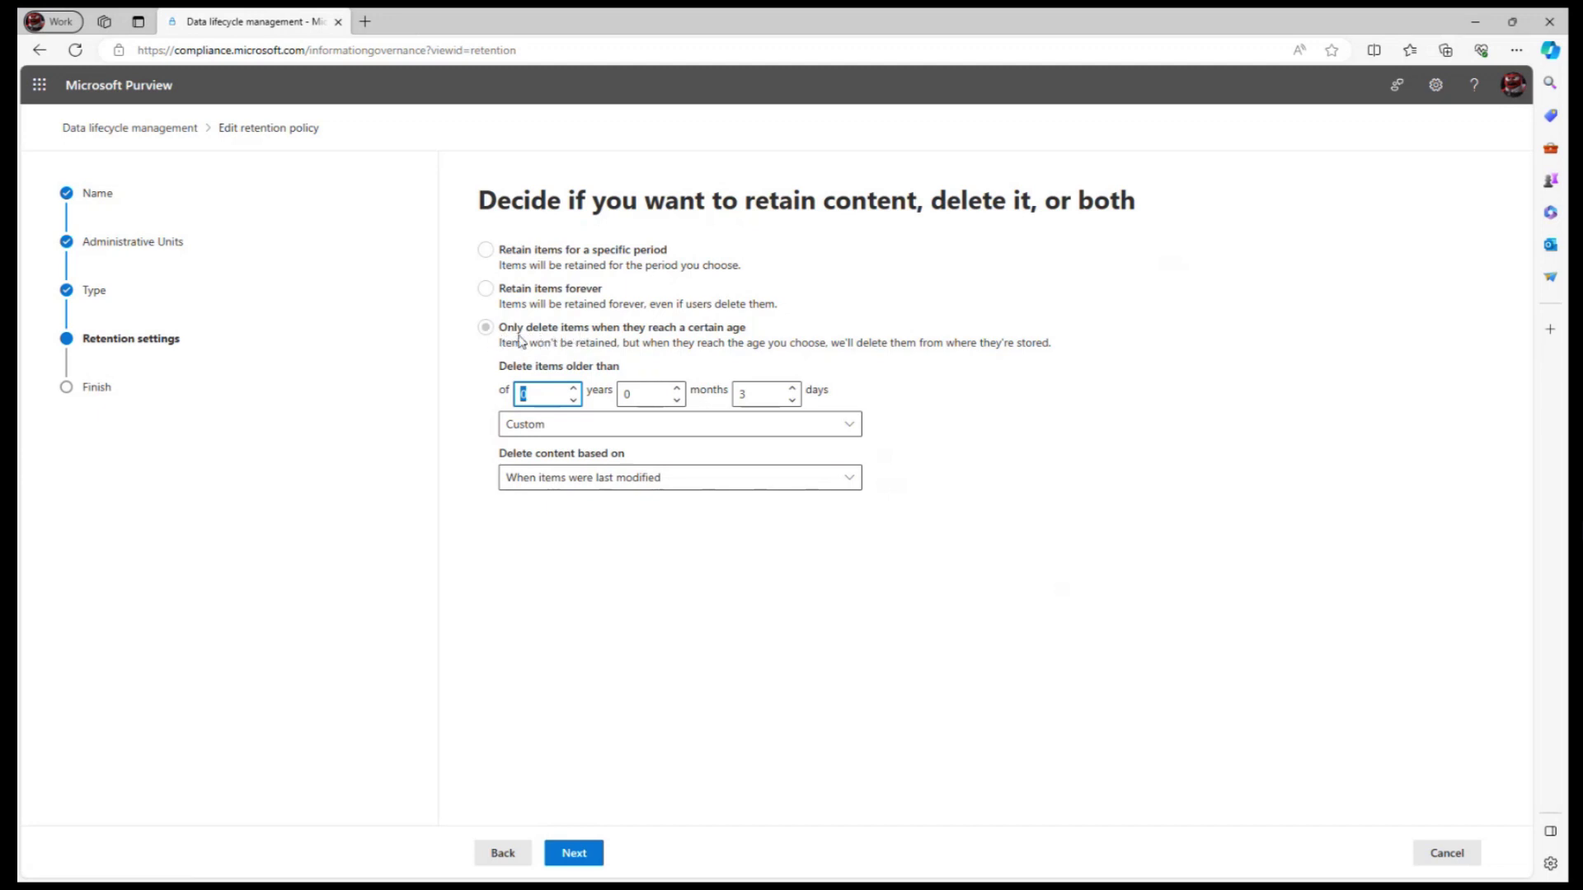
pyautogui.click(554, 424)
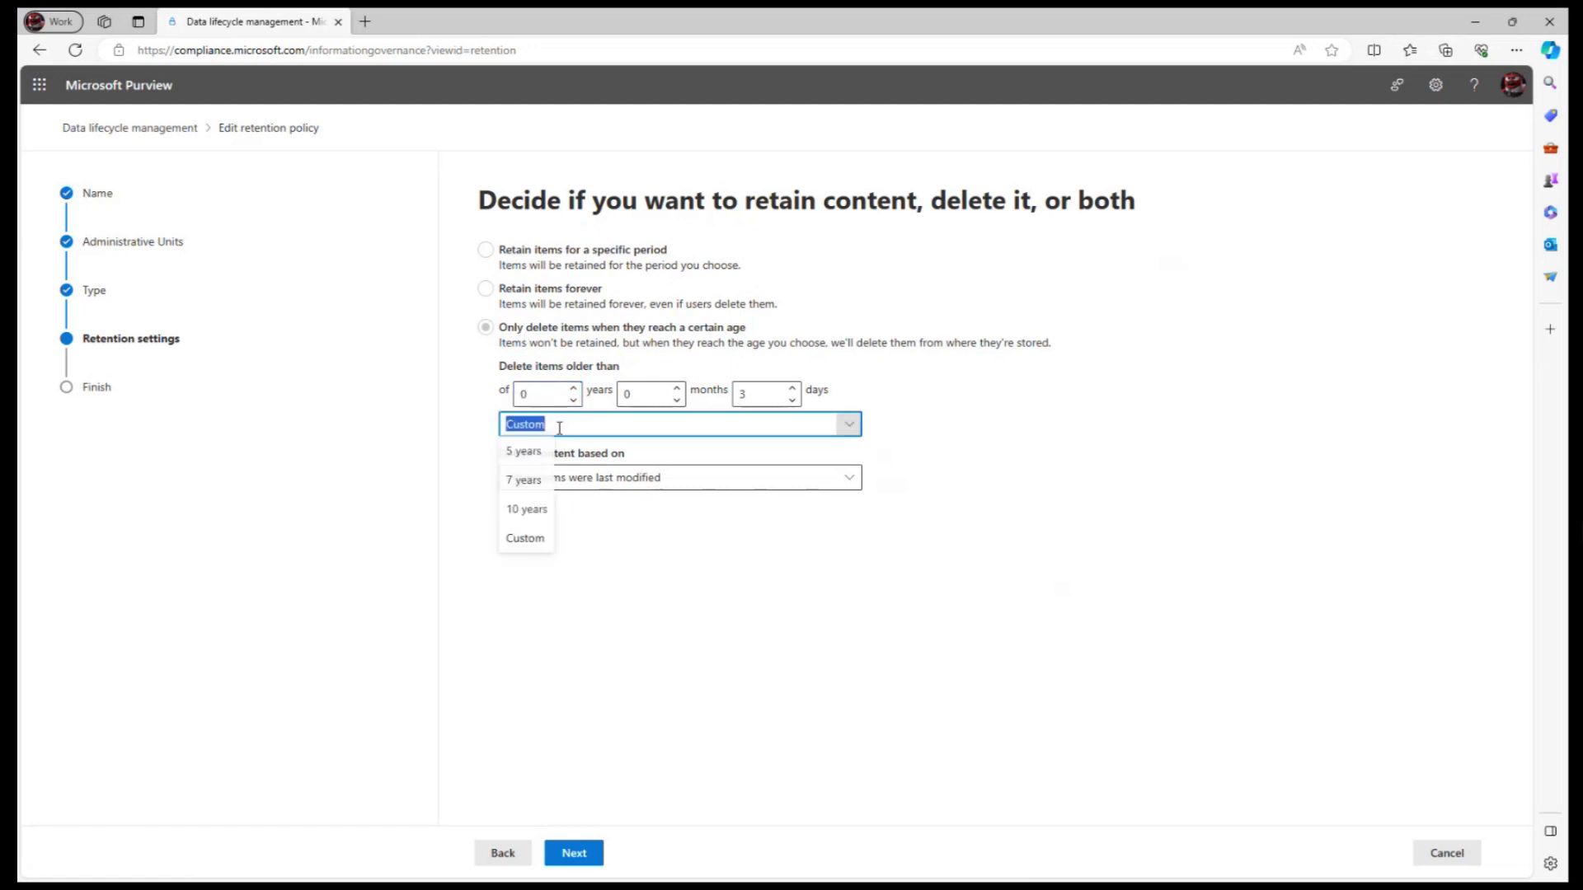
pyautogui.click(523, 451)
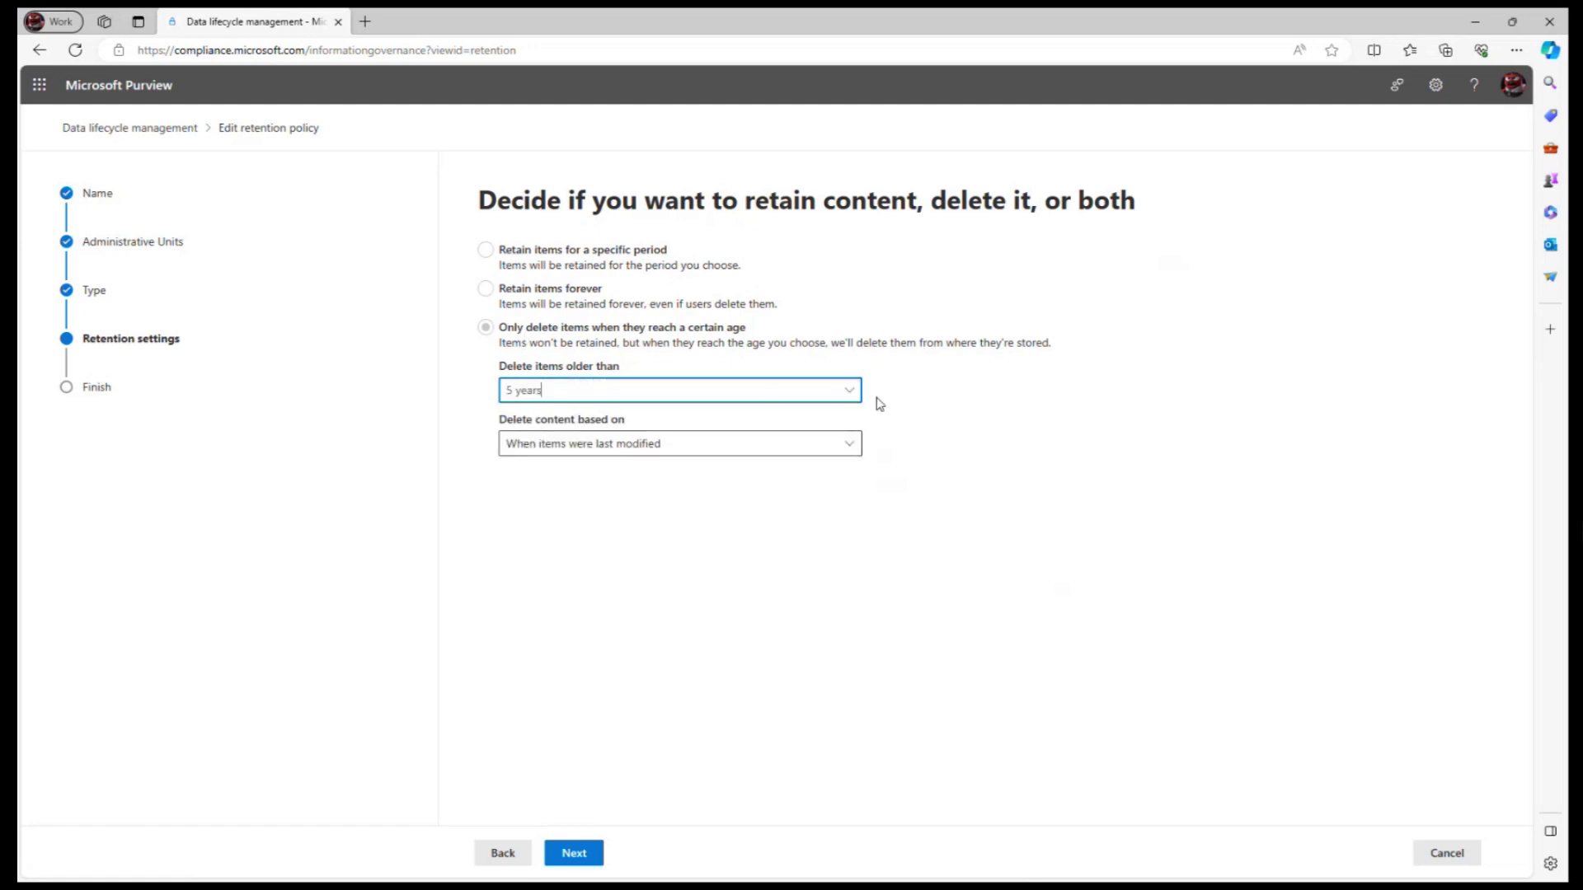
pyautogui.click(847, 390)
pyautogui.click(526, 475)
pyautogui.click(849, 391)
pyautogui.click(528, 420)
# Step: Keep deletion based on when items were last modified and leave Purview
pyautogui.click(759, 446)
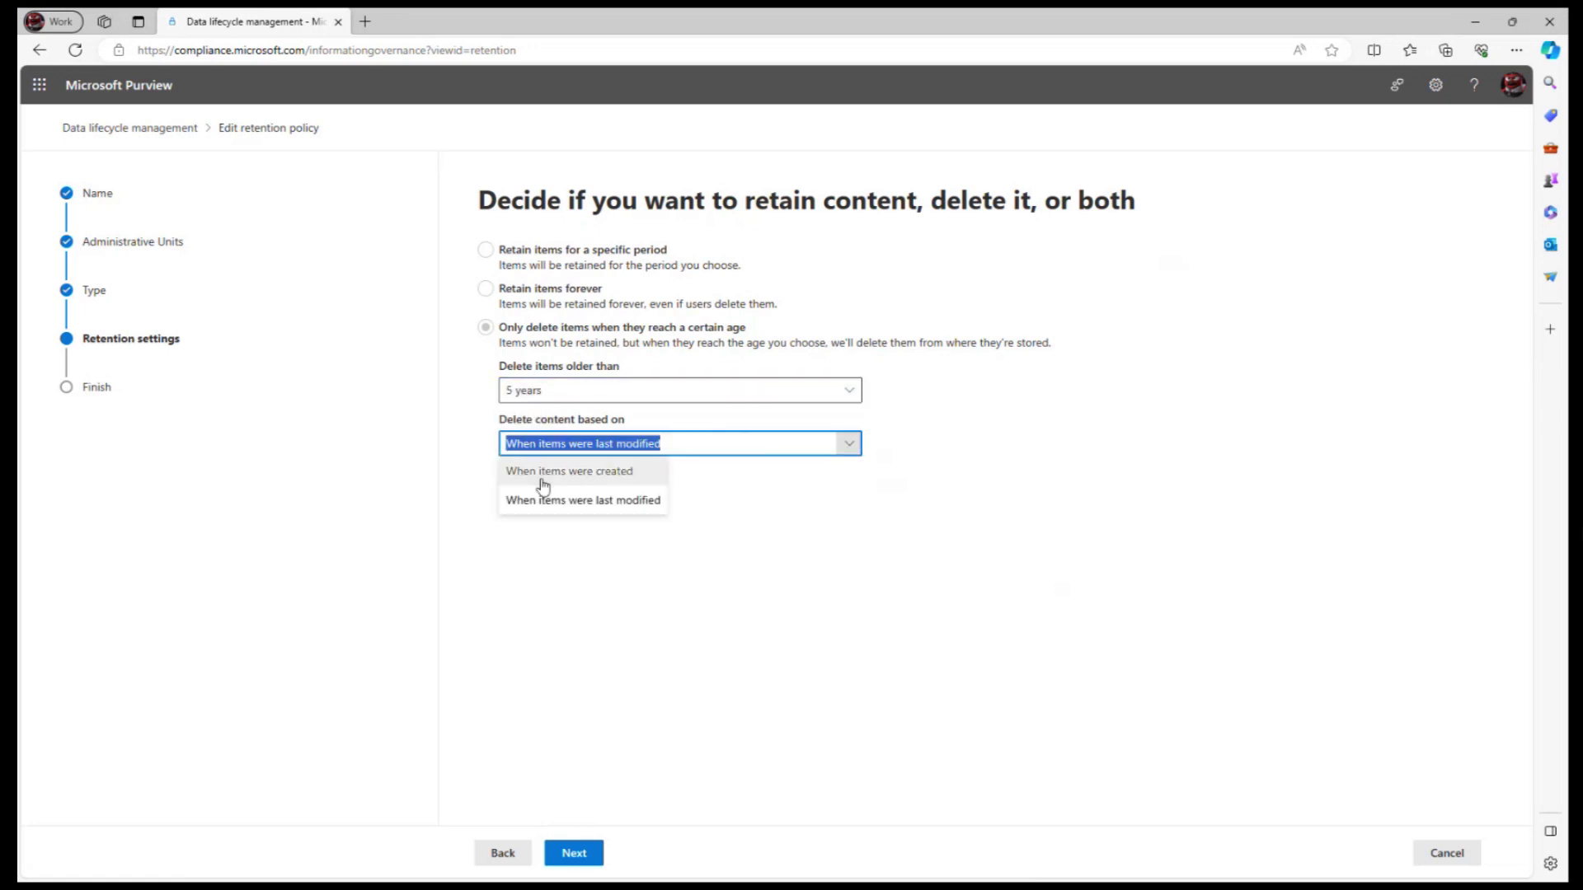
pyautogui.click(569, 501)
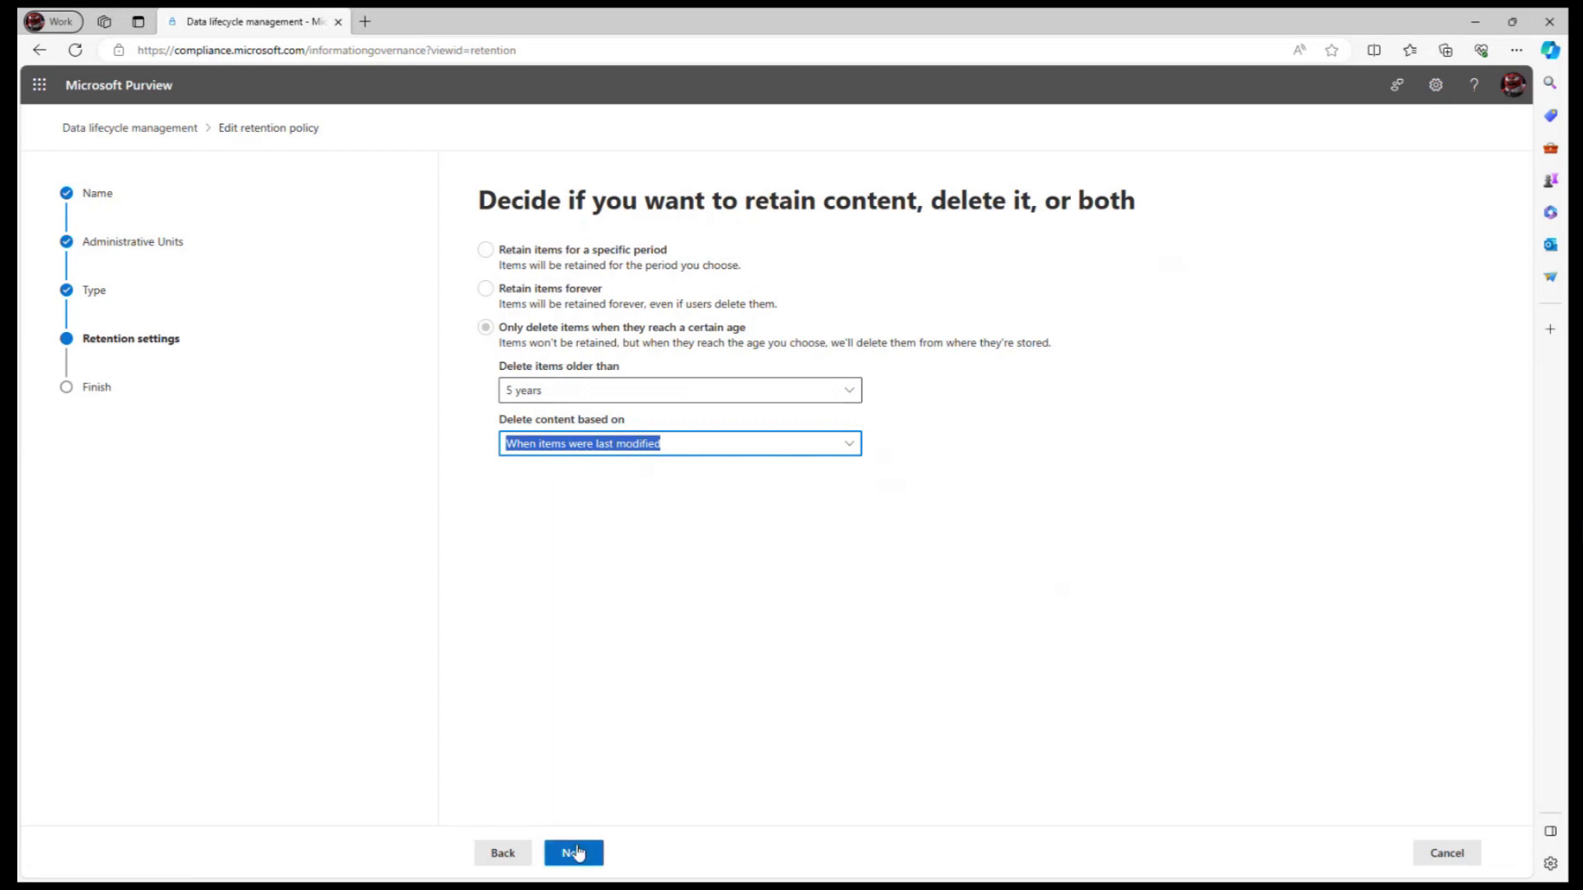
pyautogui.click(575, 564)
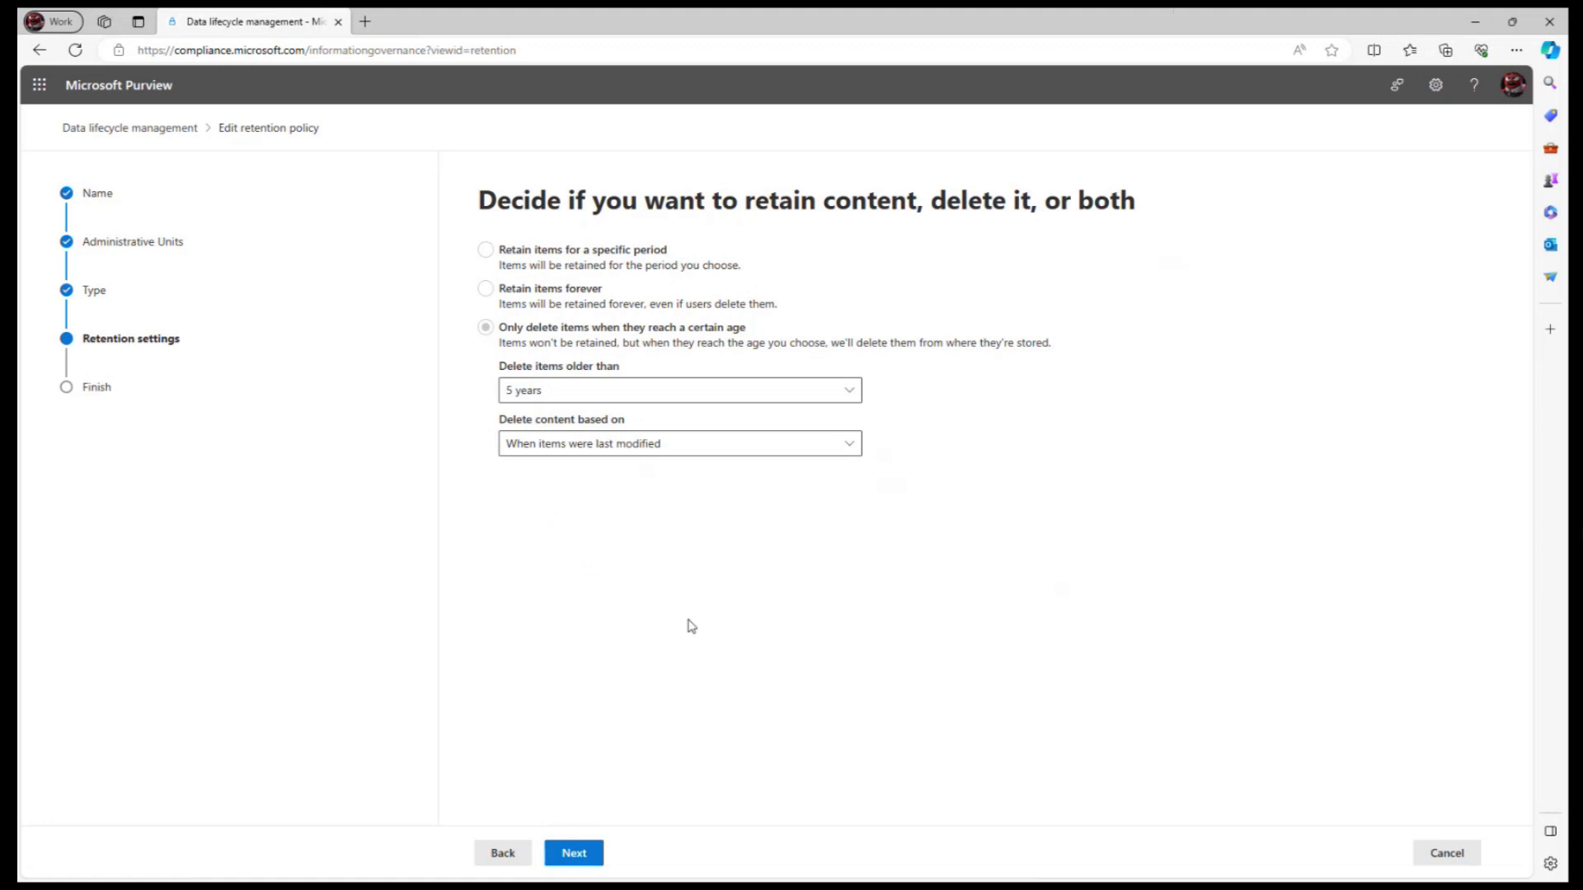
pyautogui.click(1474, 29)
# Step: Browse the Mark 8 Project Team Documents library's Design folder, then return to the site Home page
pyautogui.click(1475, 25)
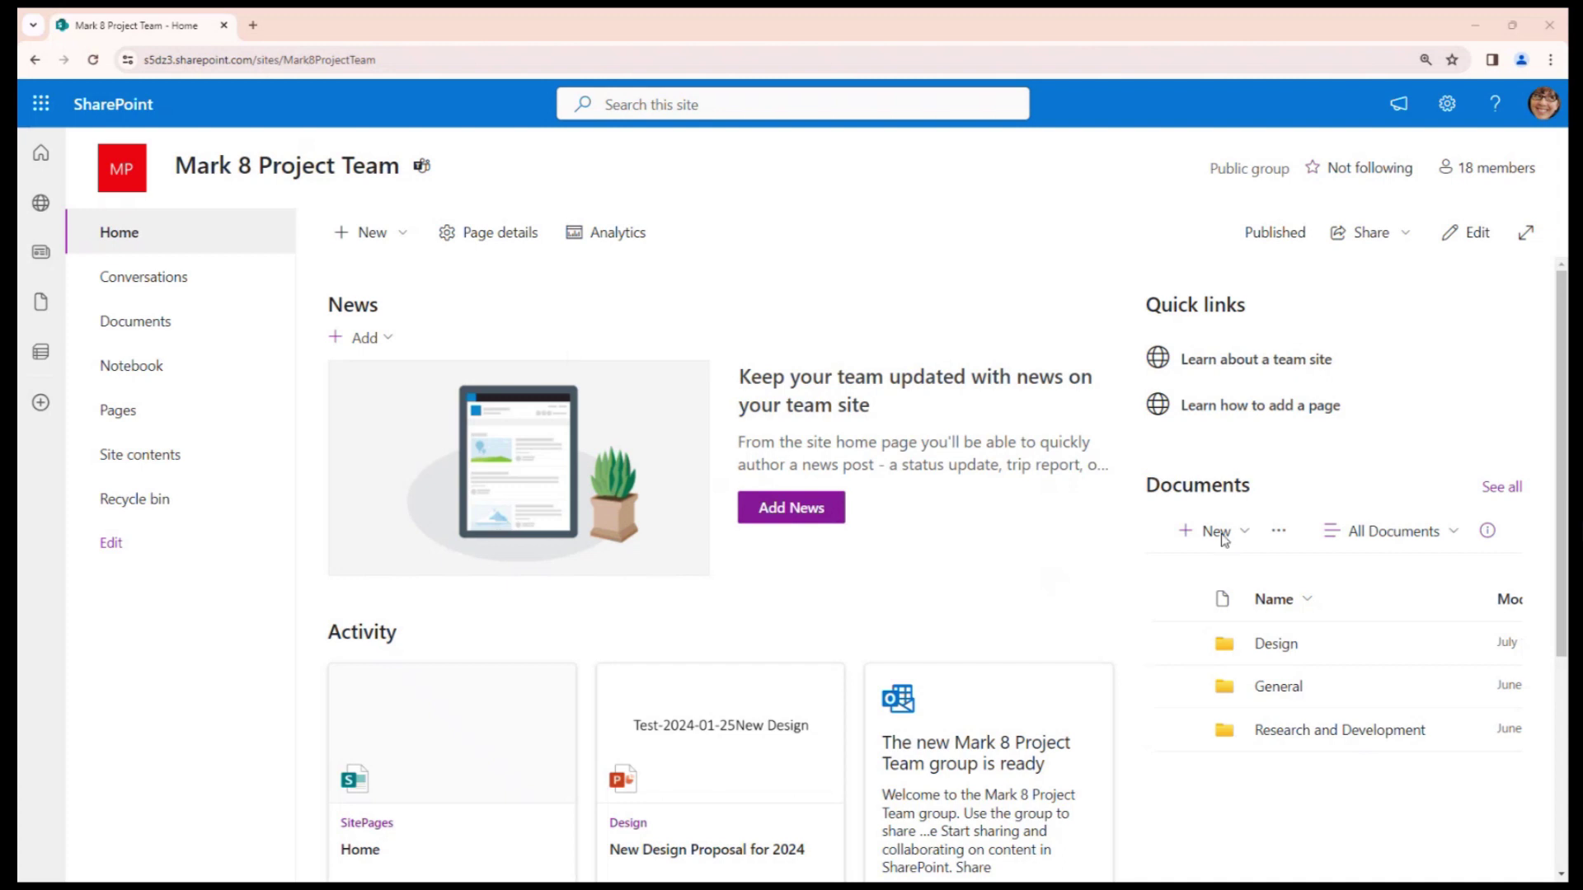
pyautogui.click(127, 321)
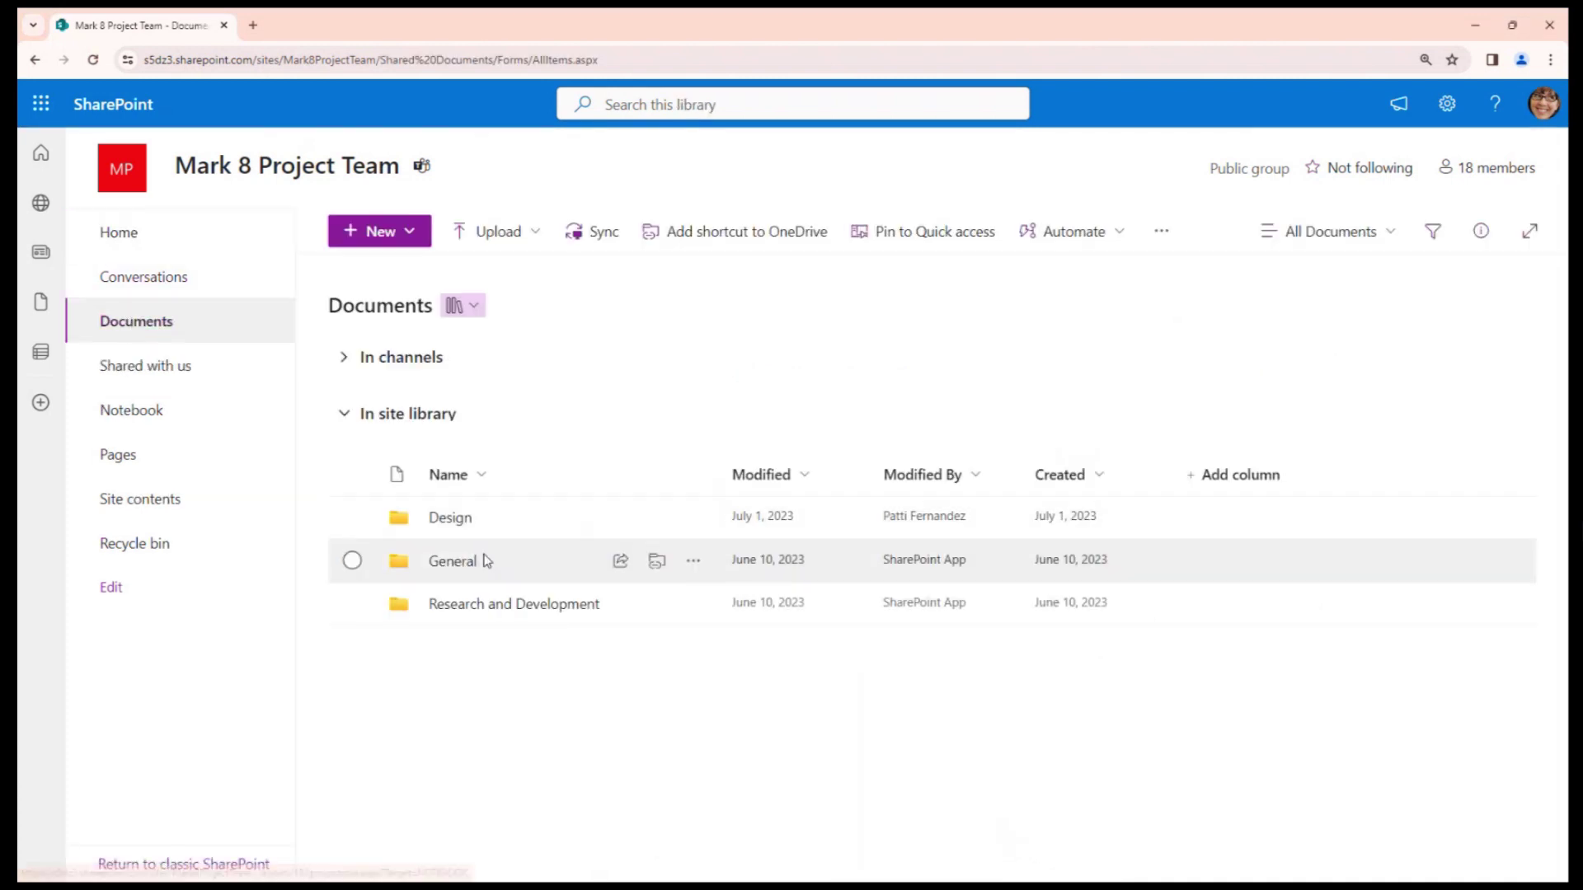
pyautogui.click(453, 562)
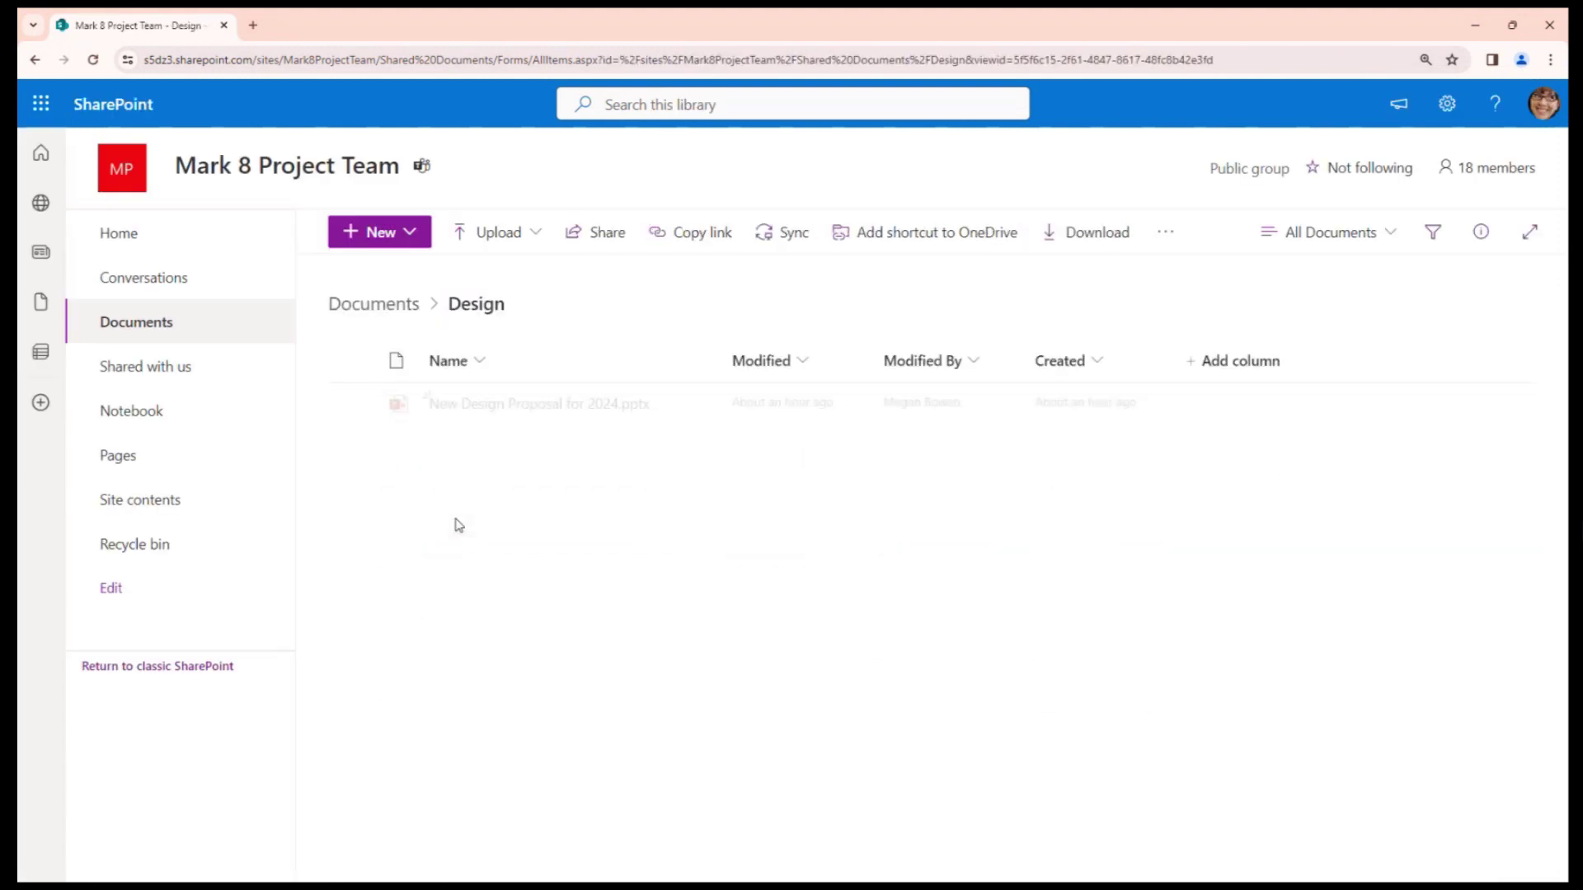
pyautogui.click(124, 235)
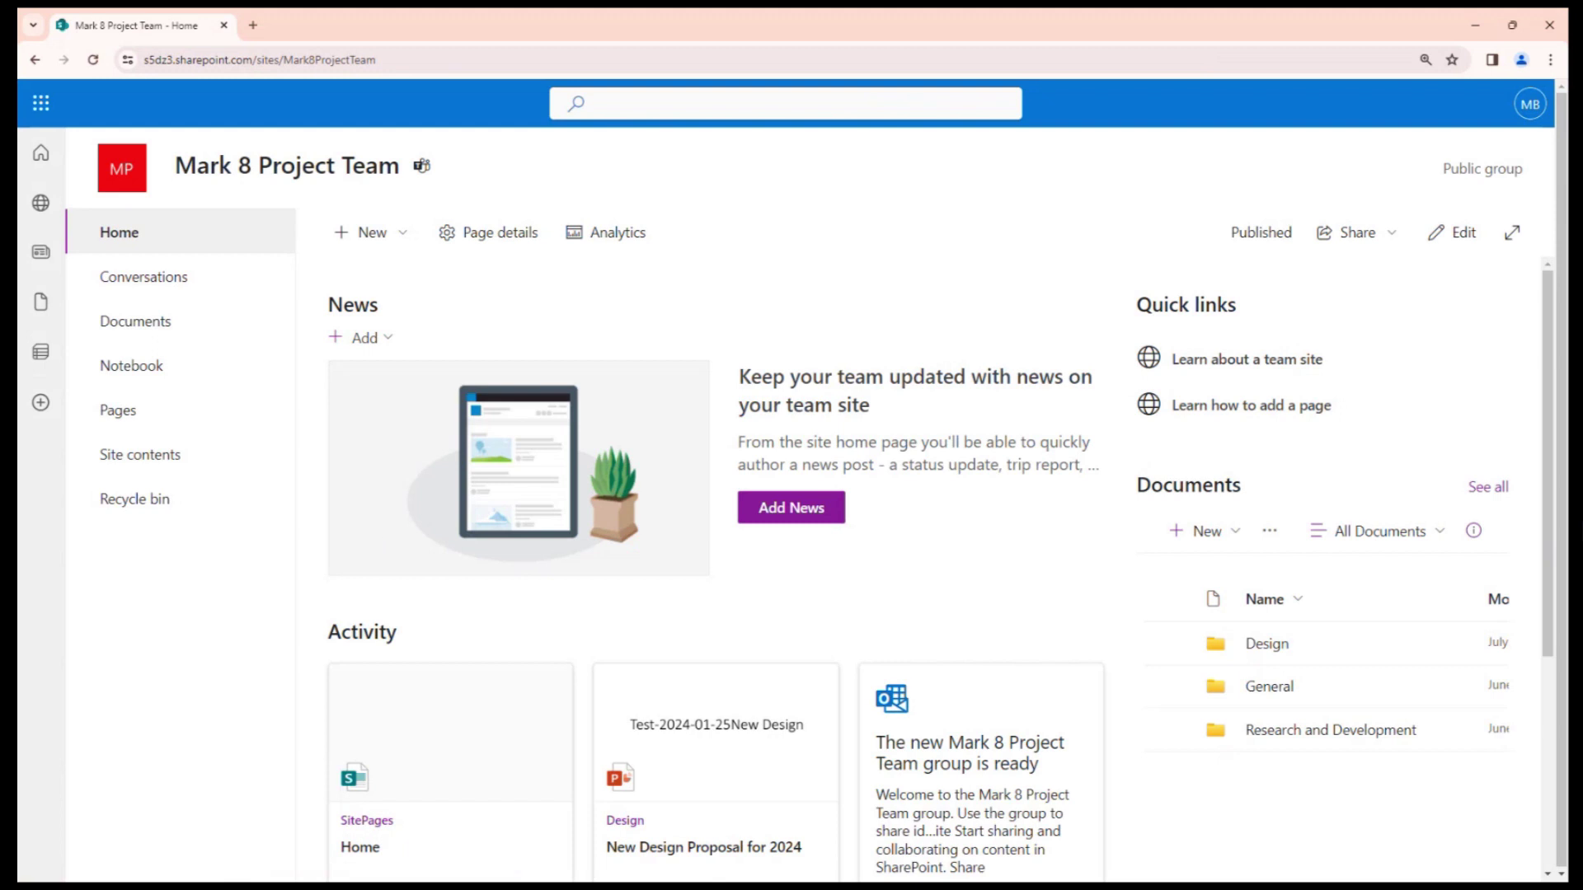
pyautogui.click(675, 101)
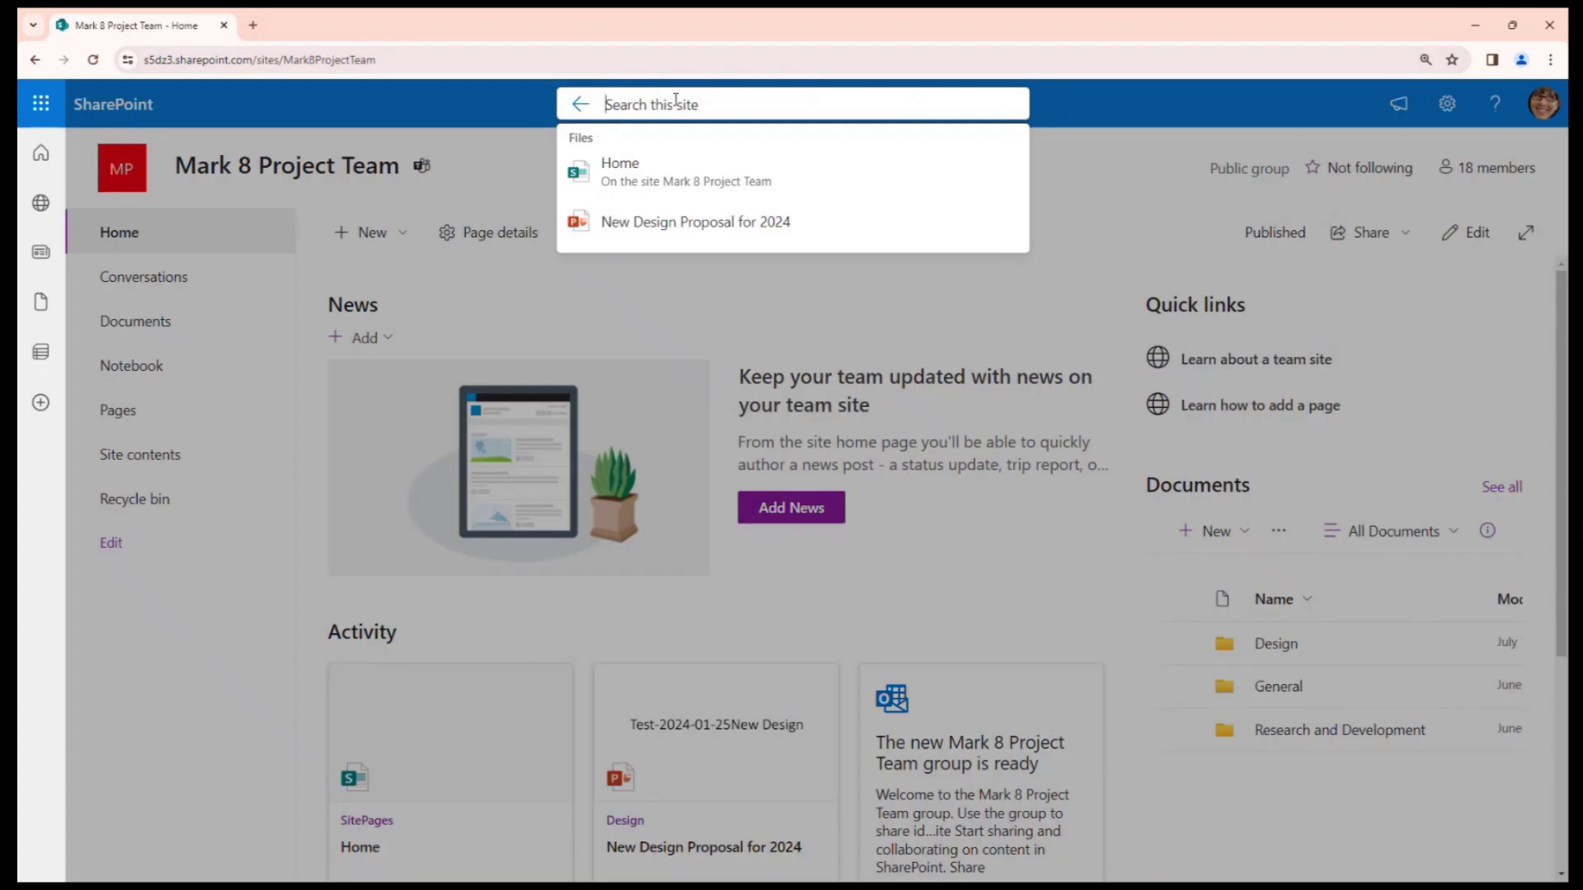
pyautogui.write('r')
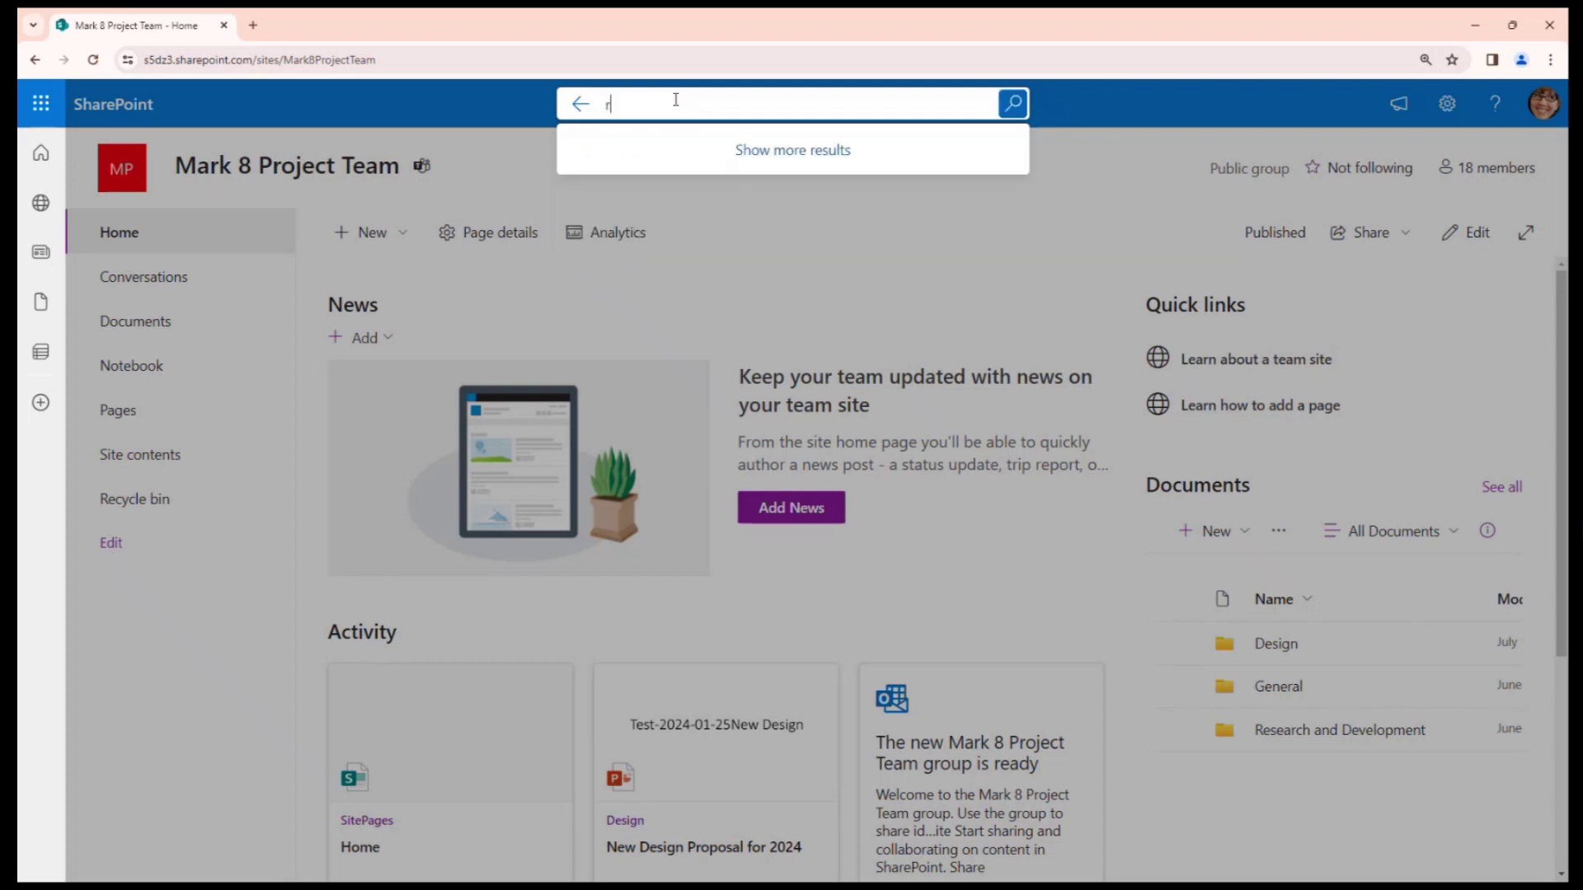
pyautogui.write('eport')
pyautogui.press('Return')
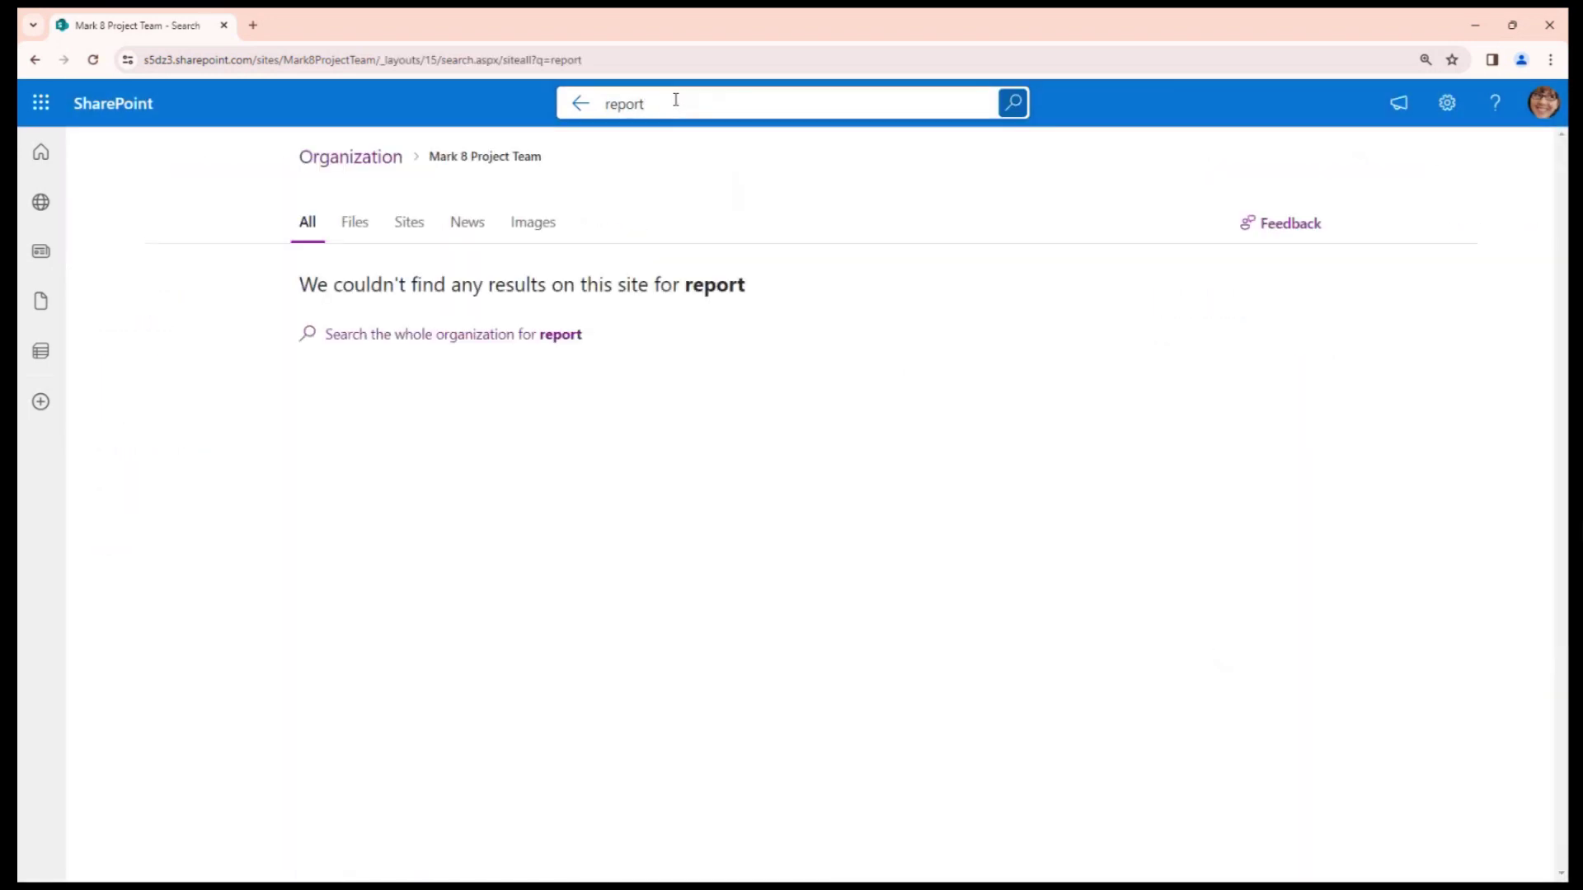
pyautogui.click(661, 106)
pyautogui.press('BackSpace')
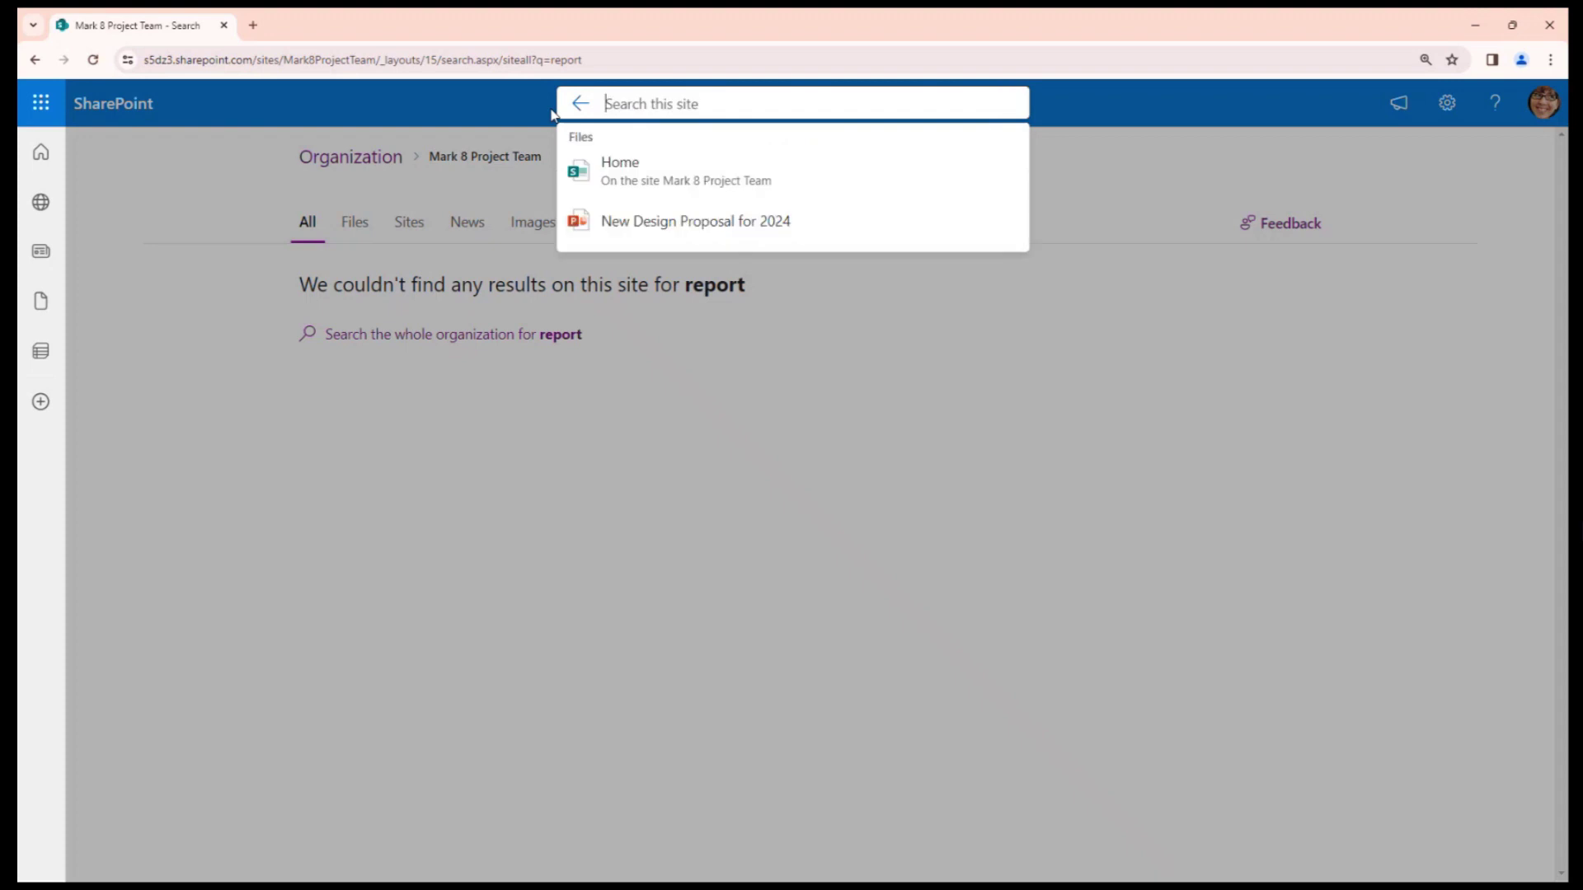
pyautogui.write('design')
pyautogui.press('Return')
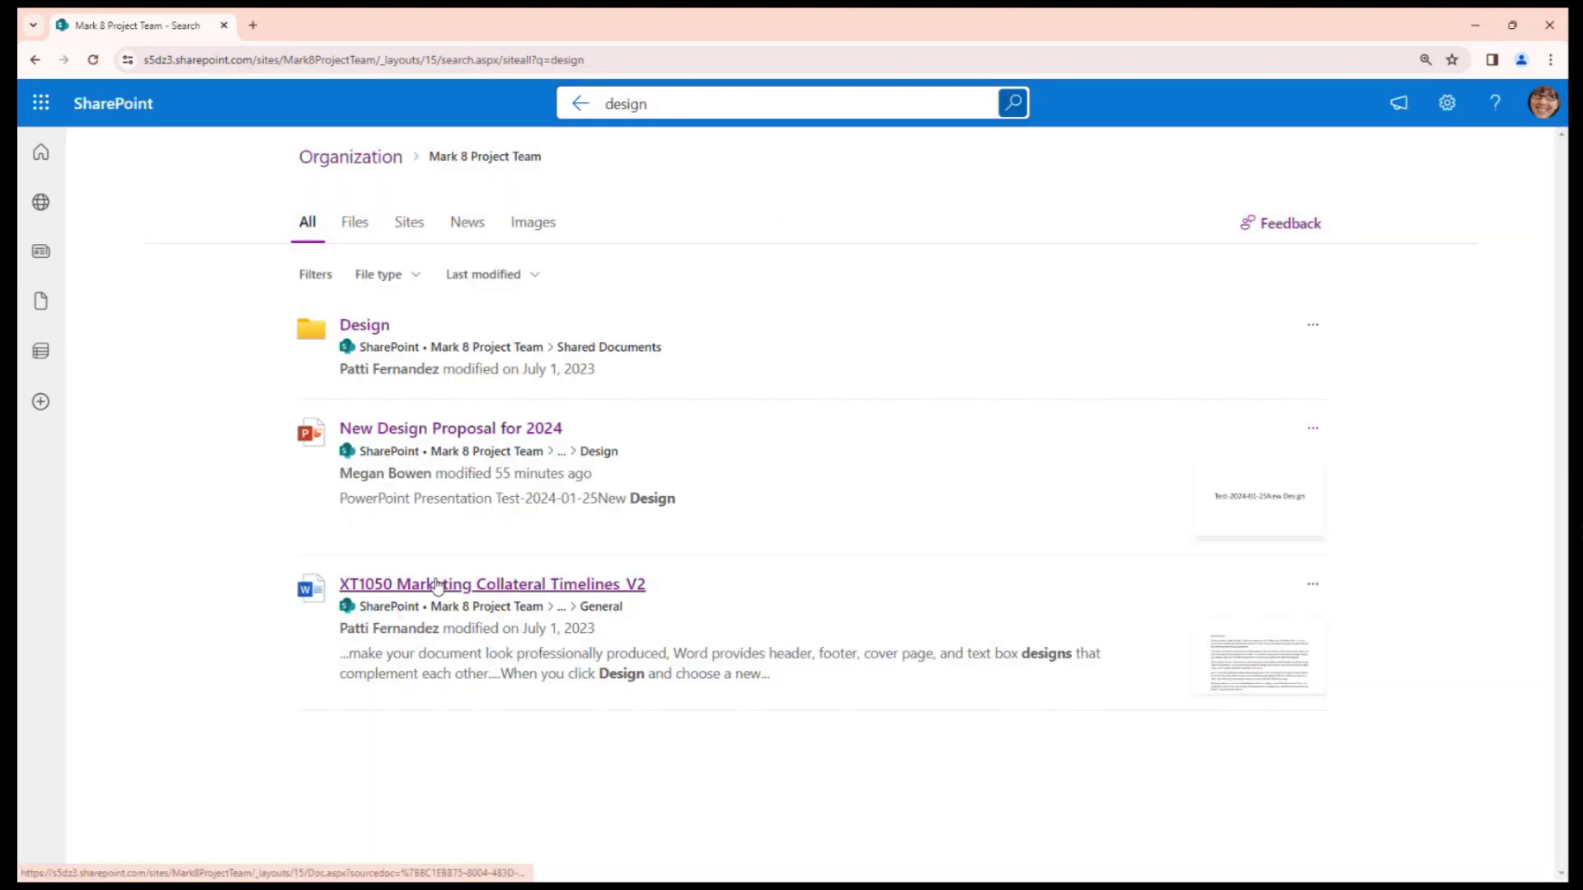
pyautogui.click(582, 104)
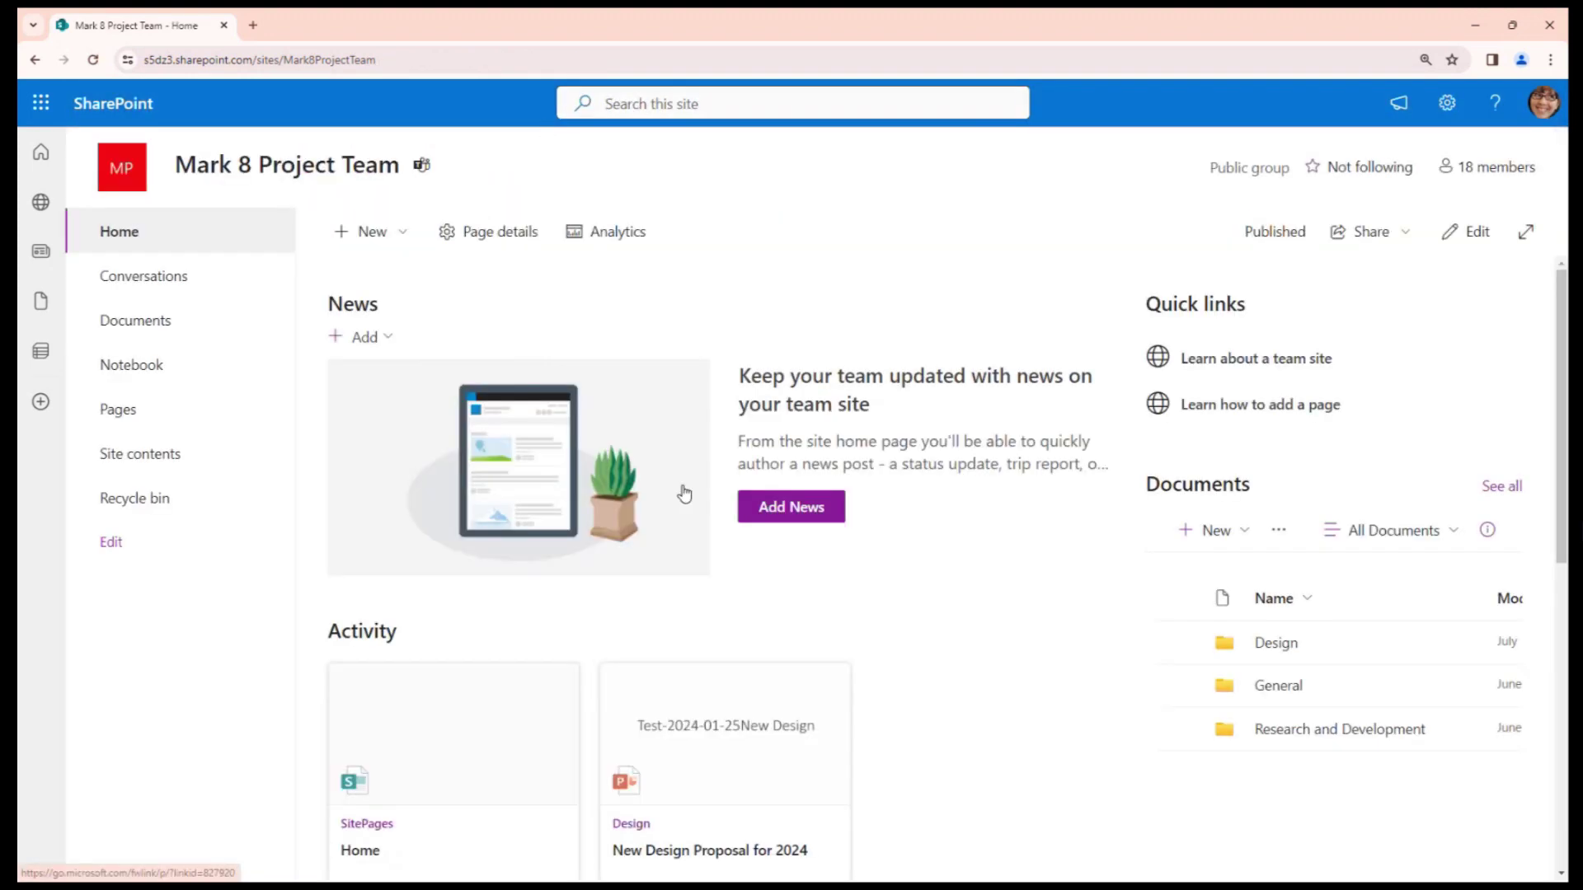
# Step: Web-search 'sharepoint kql' and open the Microsoft Learn KQL syntax reference
pyautogui.click(254, 26)
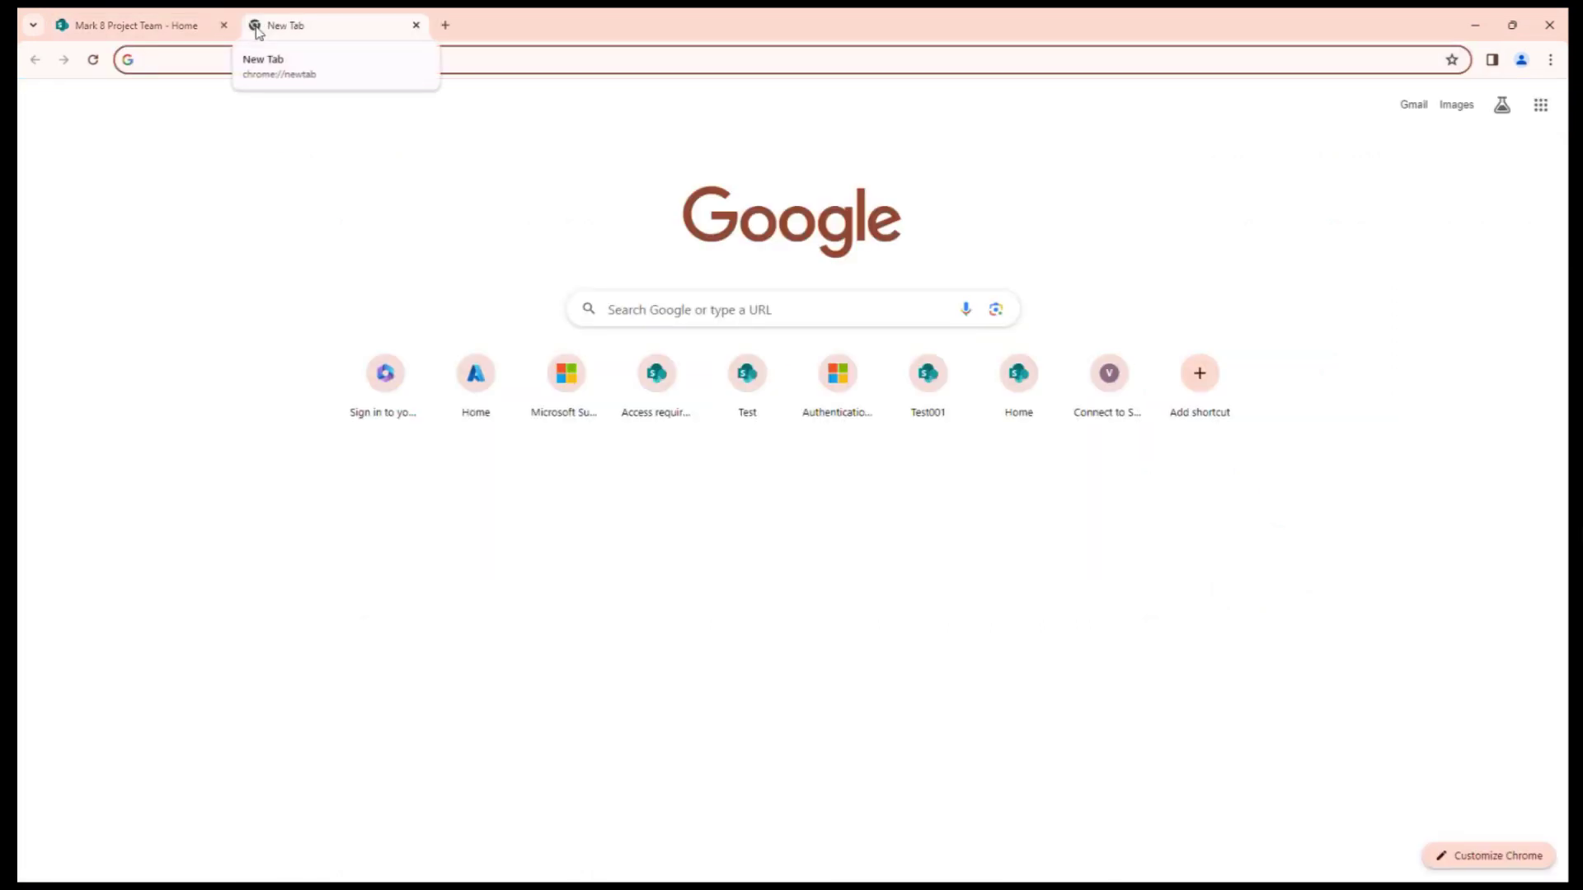
pyautogui.write('sharepoint kql')
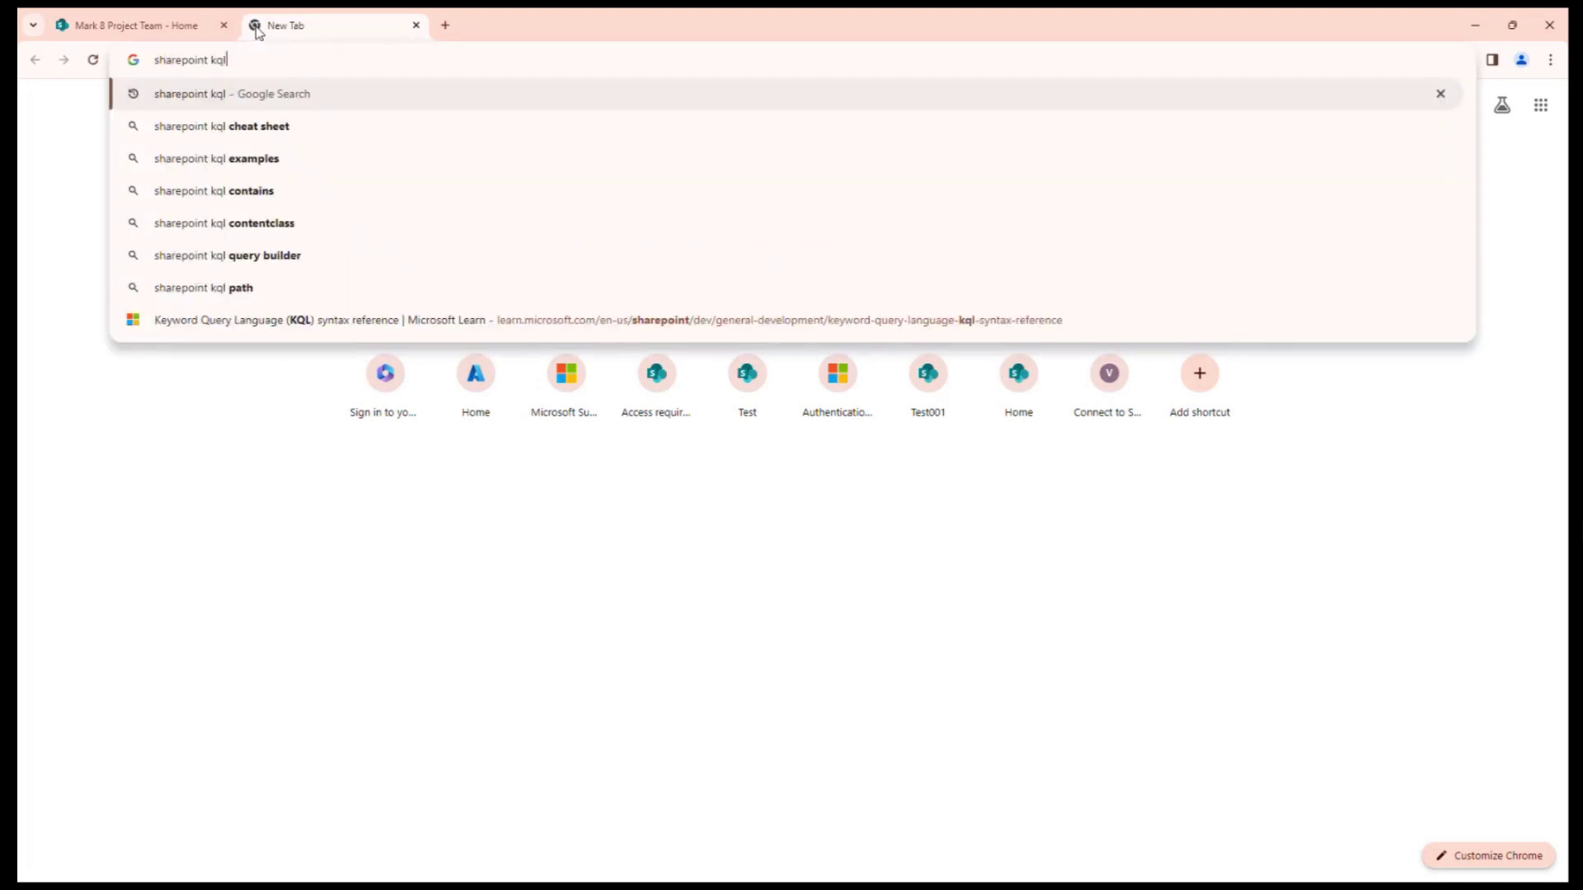
pyautogui.press('Return')
pyautogui.click(359, 286)
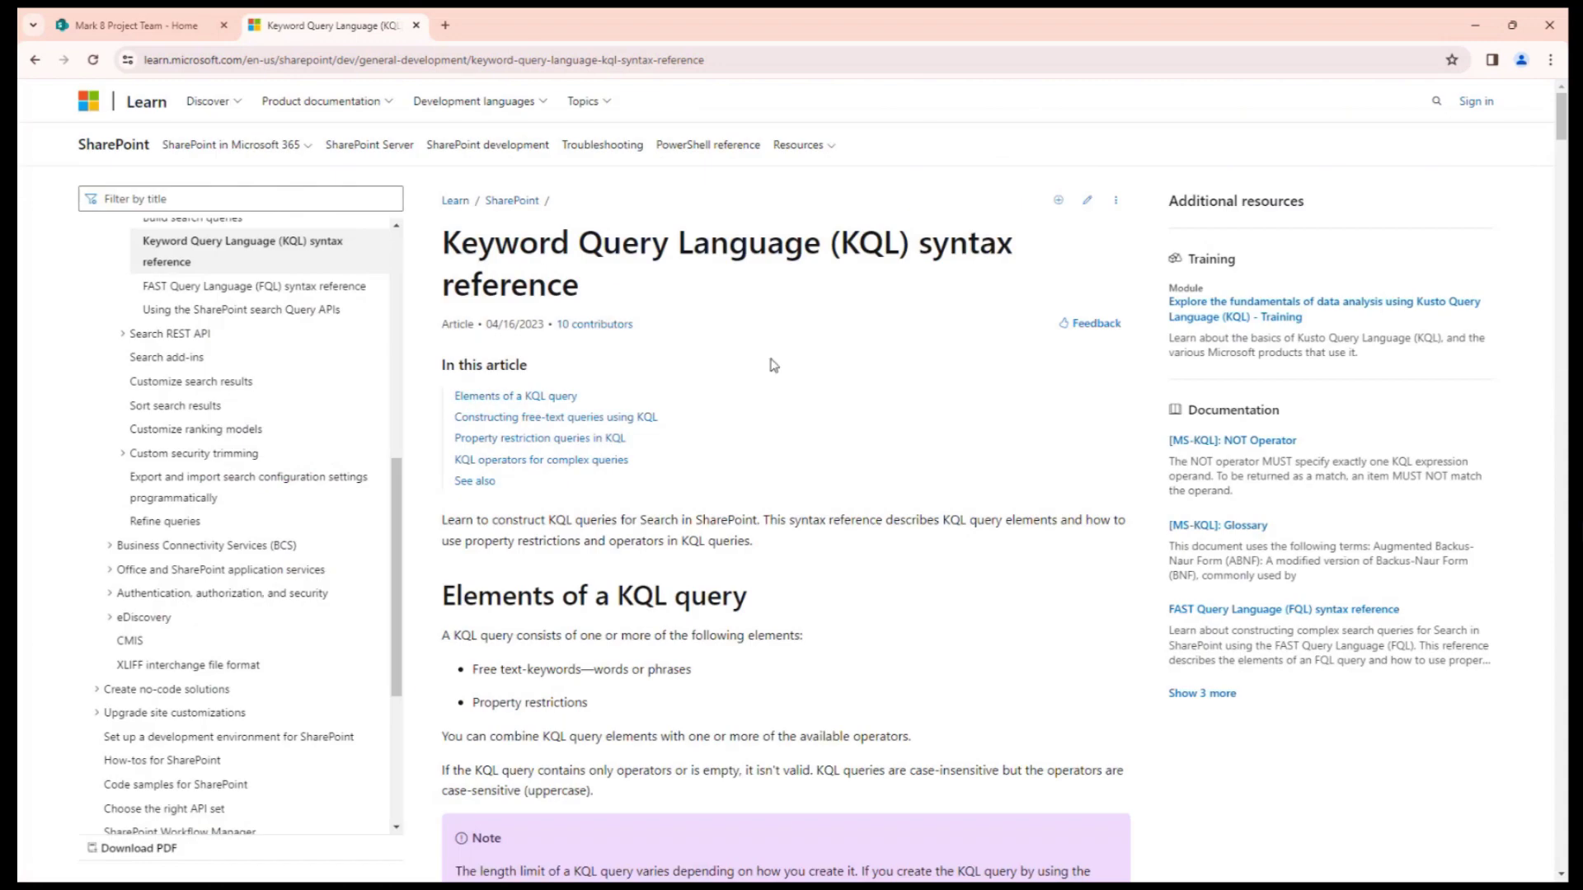
# Step: Review the author property restriction and filetype:docx examples in the KQL reference
pyautogui.scroll(-6, 773, 365)
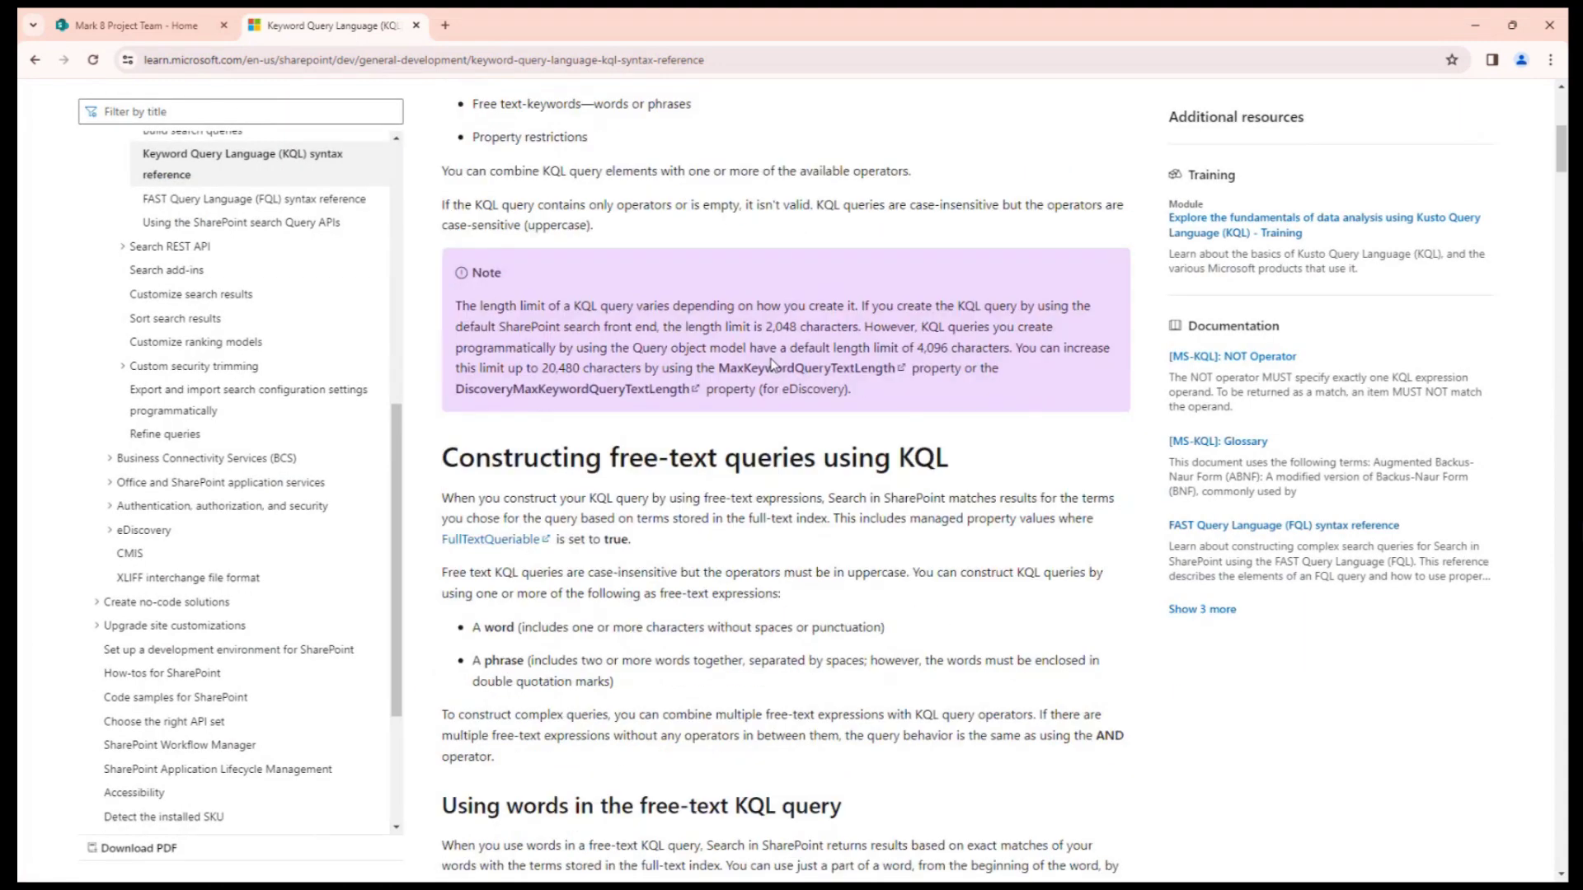
pyautogui.scroll(-3, 773, 365)
pyautogui.scroll(-2, 771, 359)
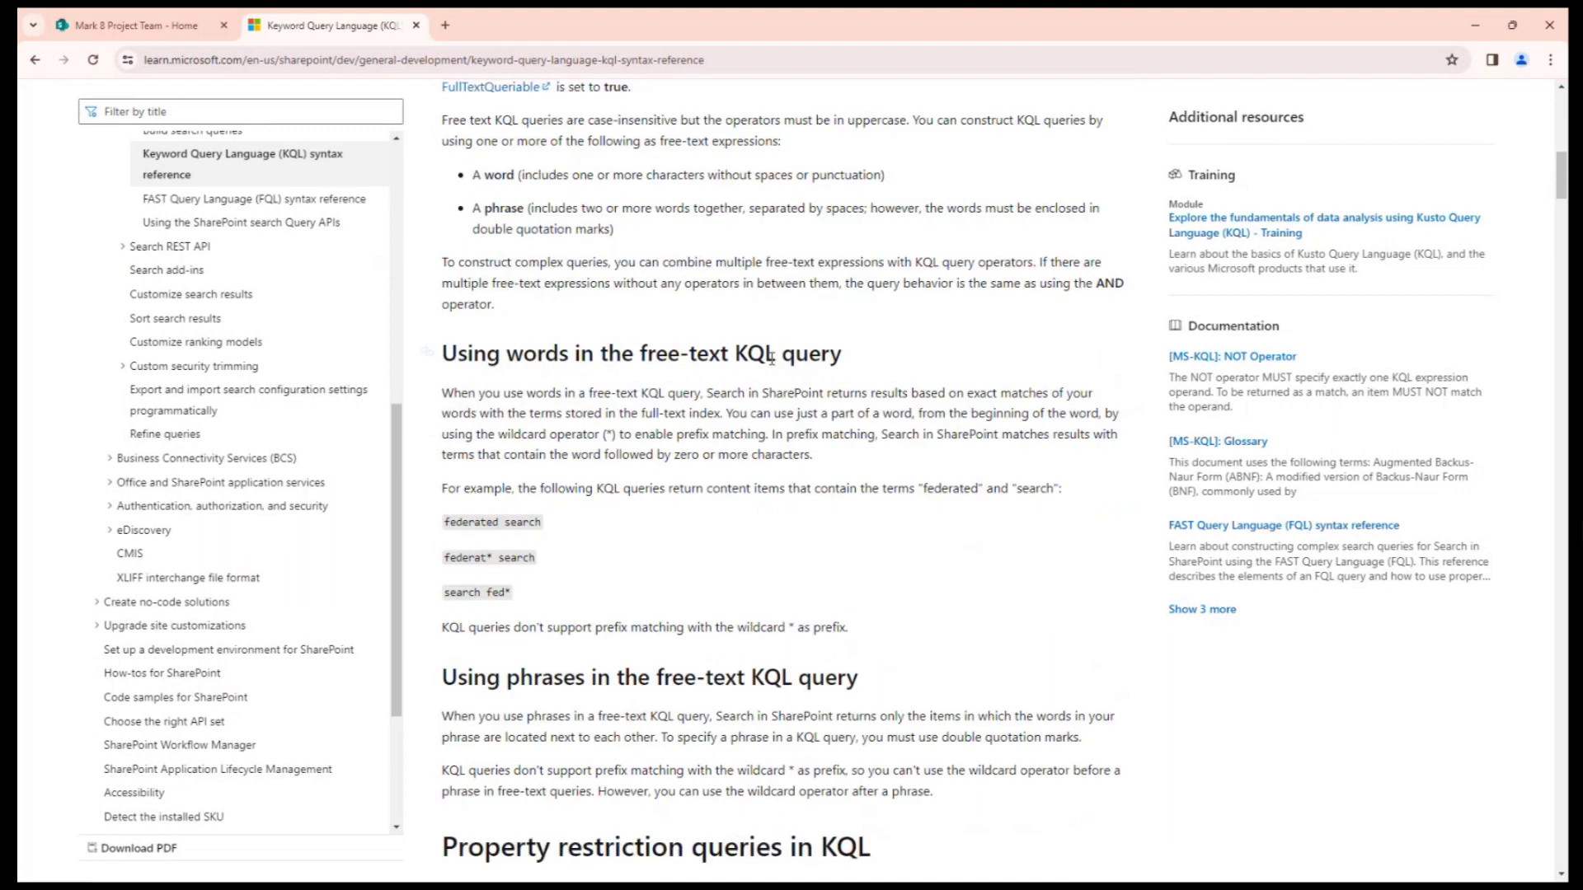
pyautogui.scroll(-8, 772, 359)
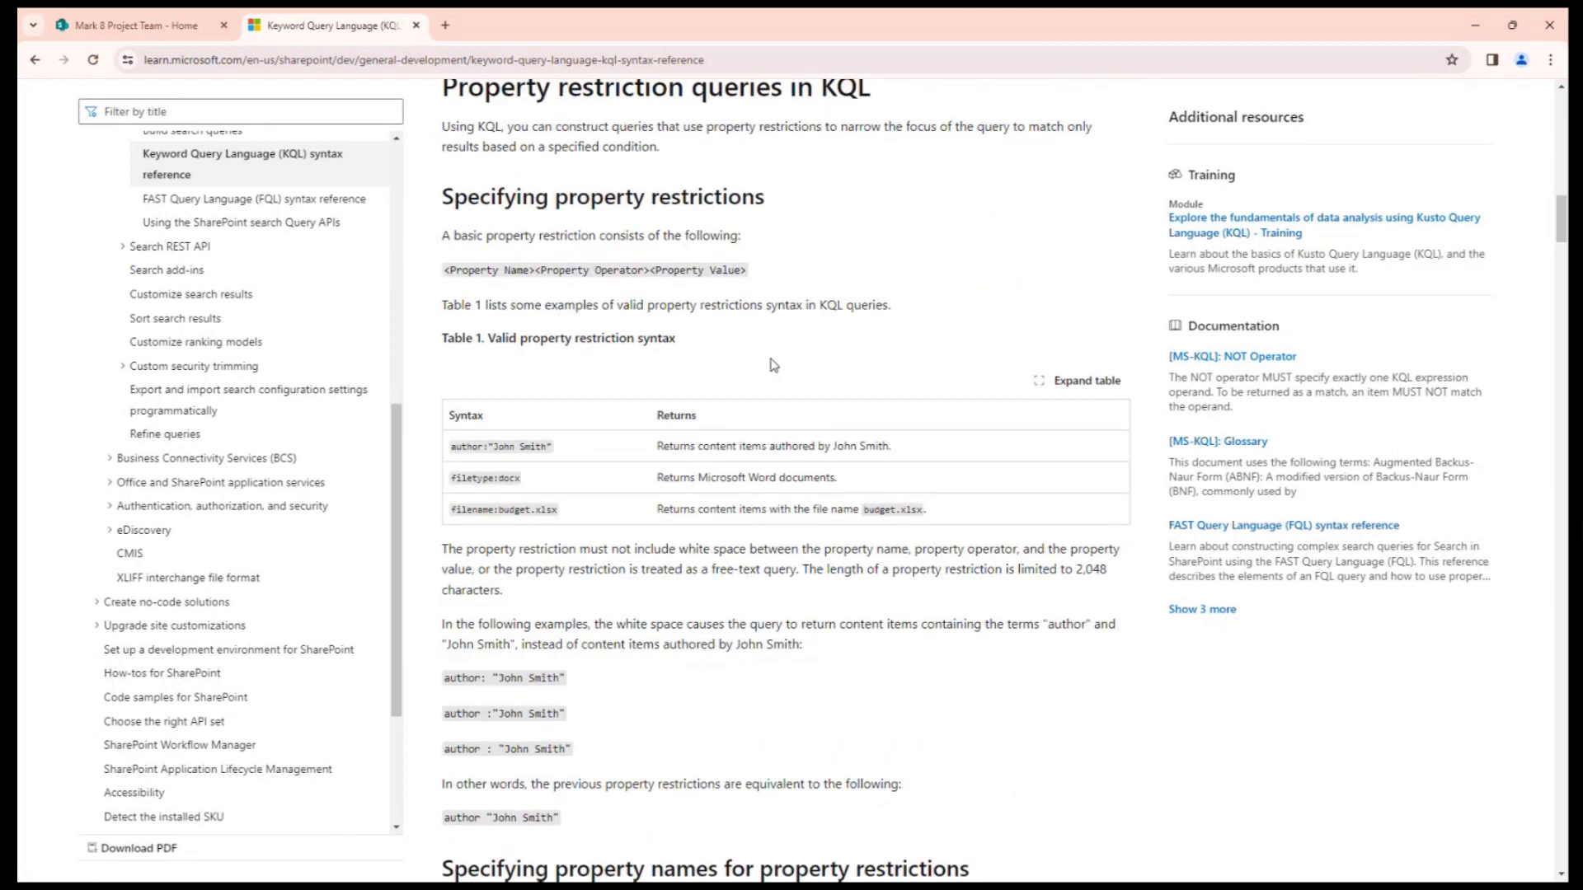
pyautogui.scroll(-2, 773, 365)
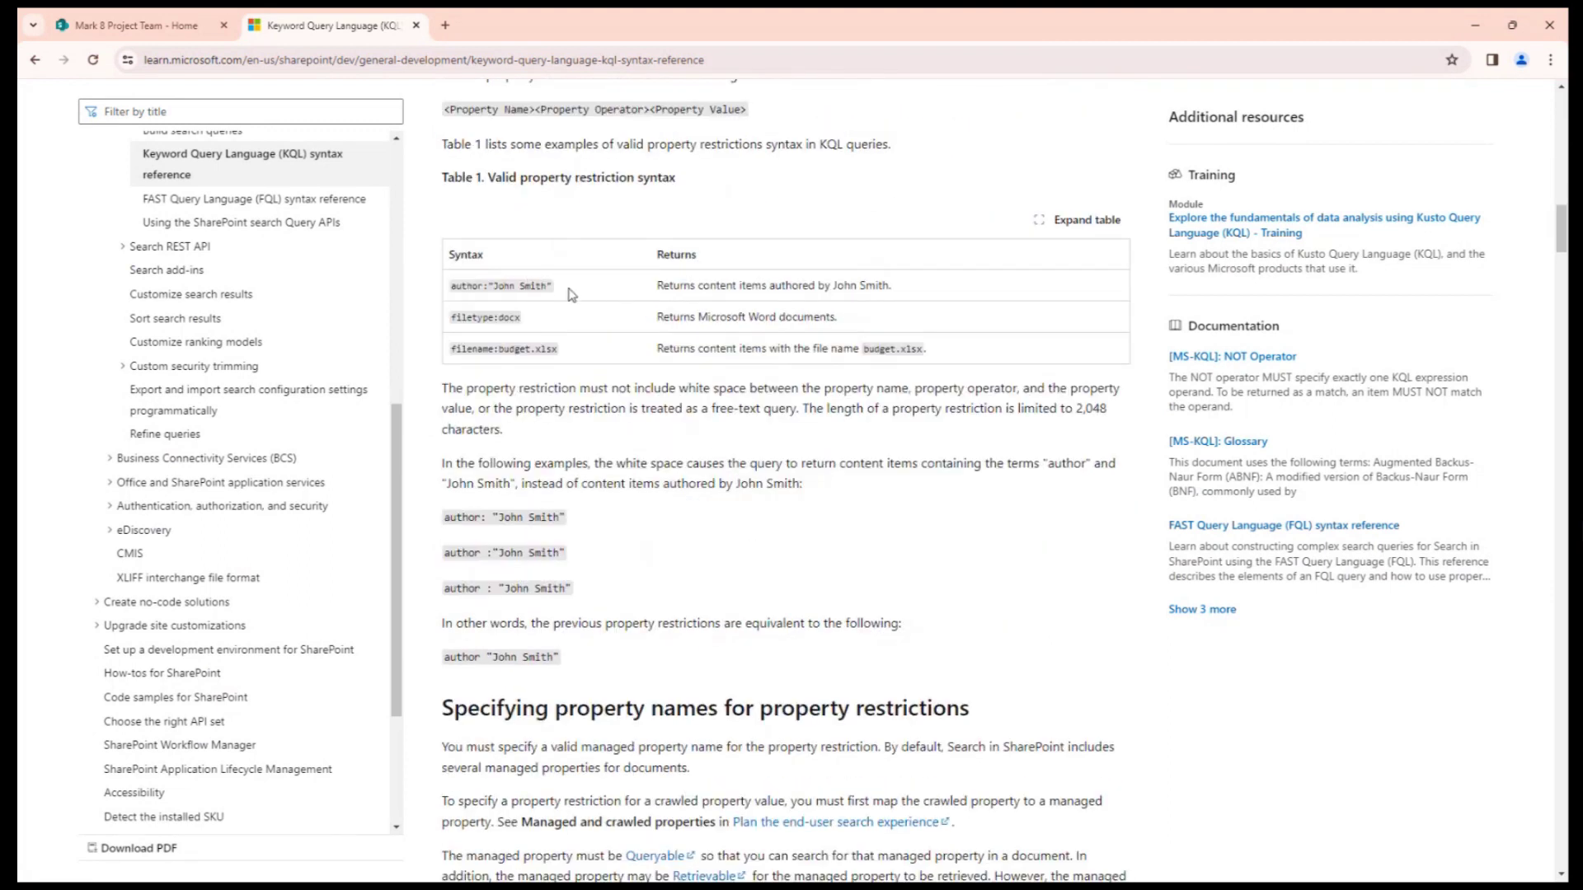
pyautogui.moveTo(568, 288); pyautogui.dragTo(449, 291)
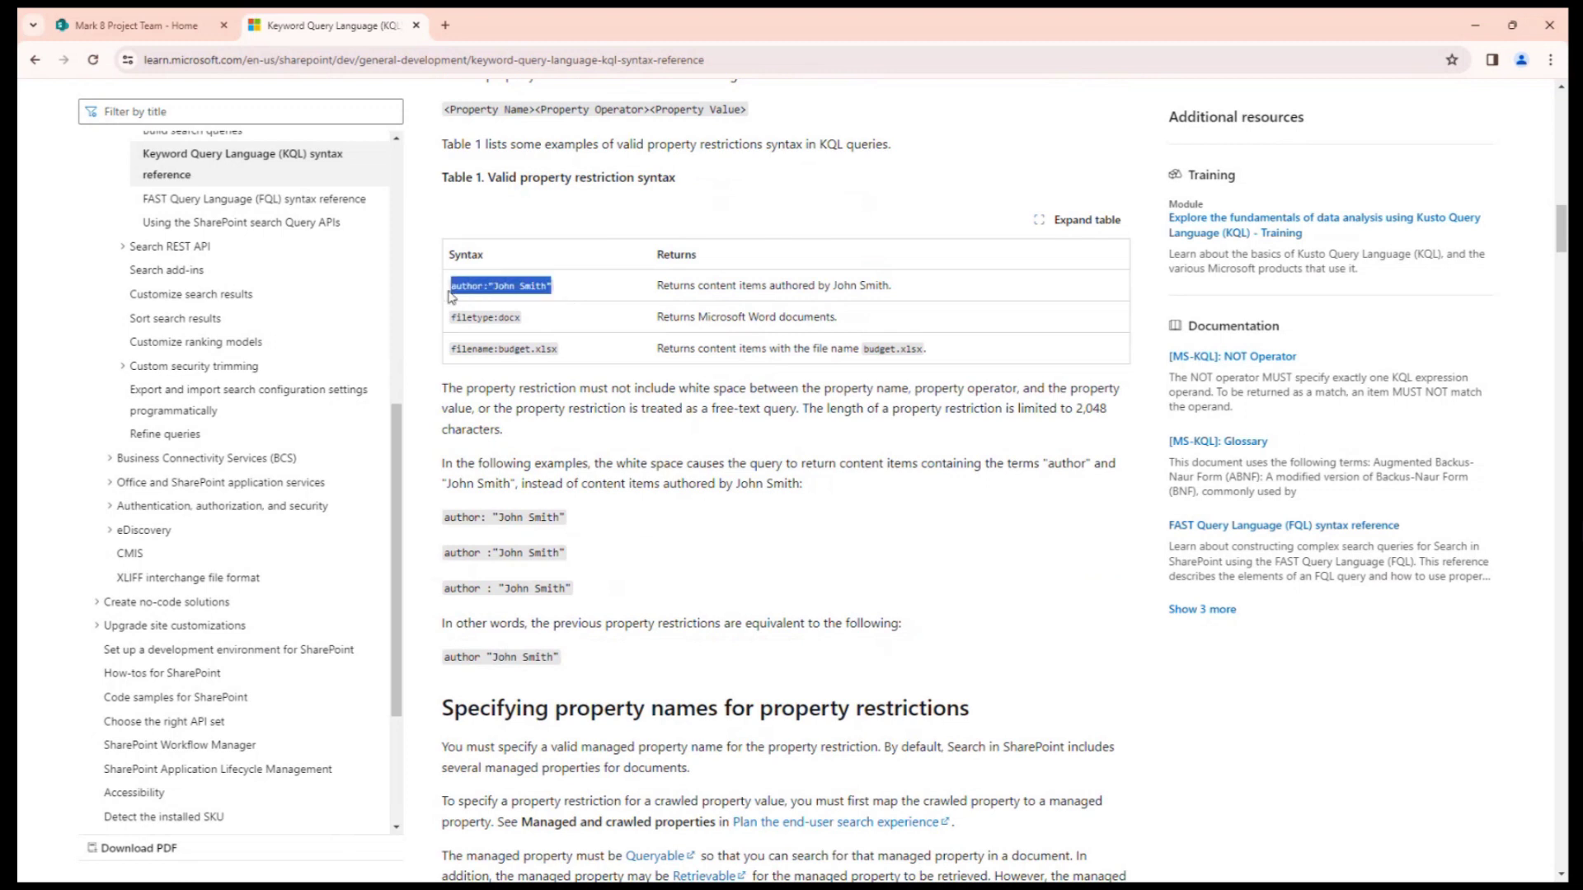
pyautogui.click(480, 288)
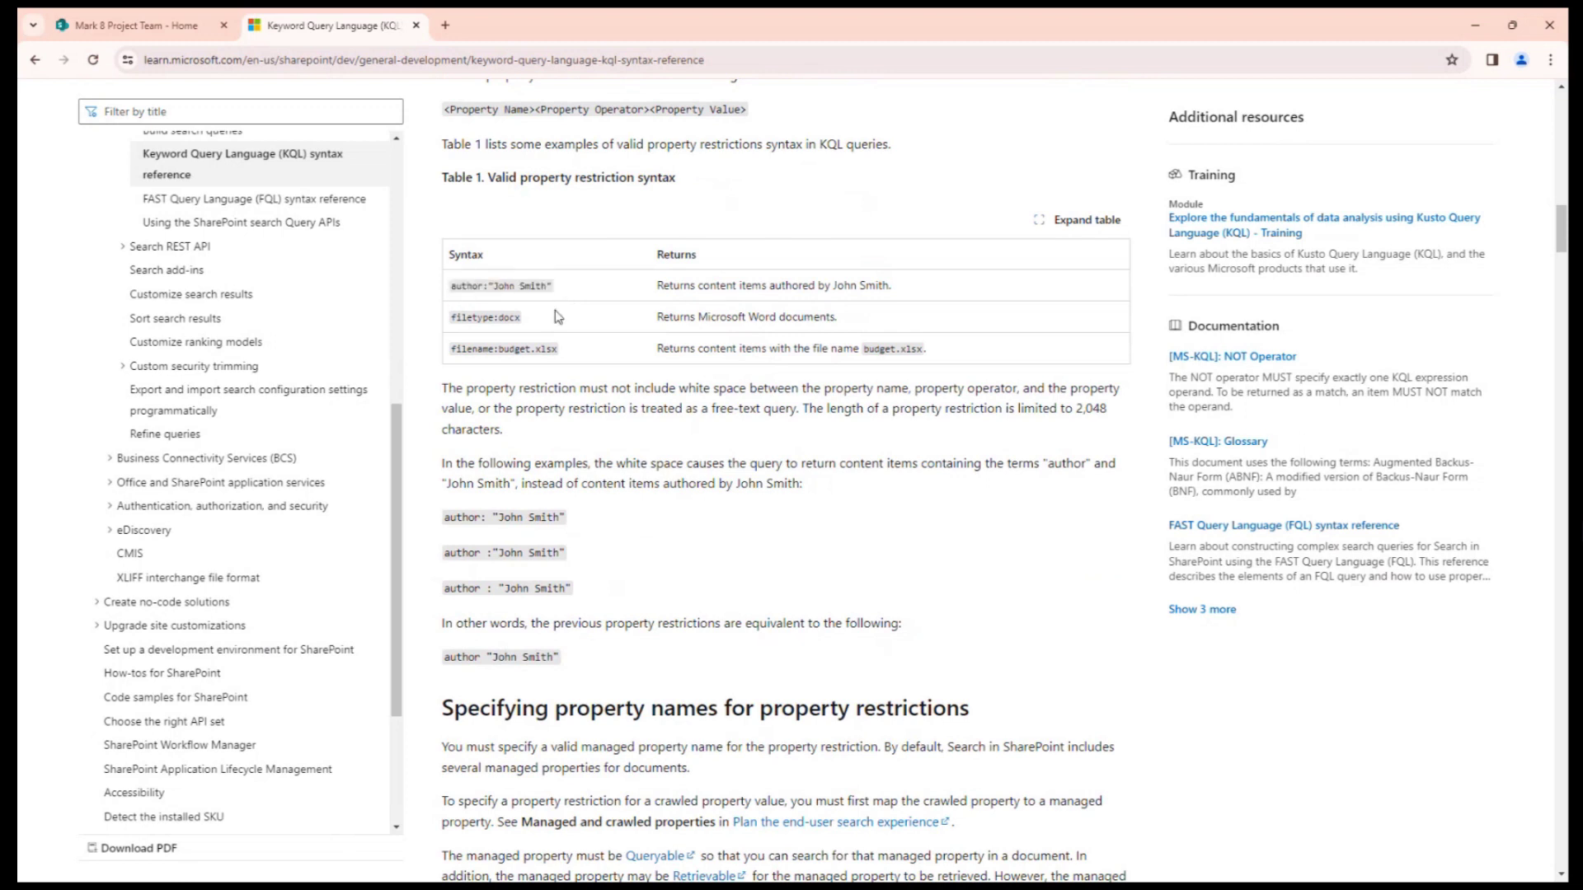
pyautogui.scroll(-1, 558, 316)
pyautogui.moveTo(526, 245); pyautogui.dragTo(452, 239)
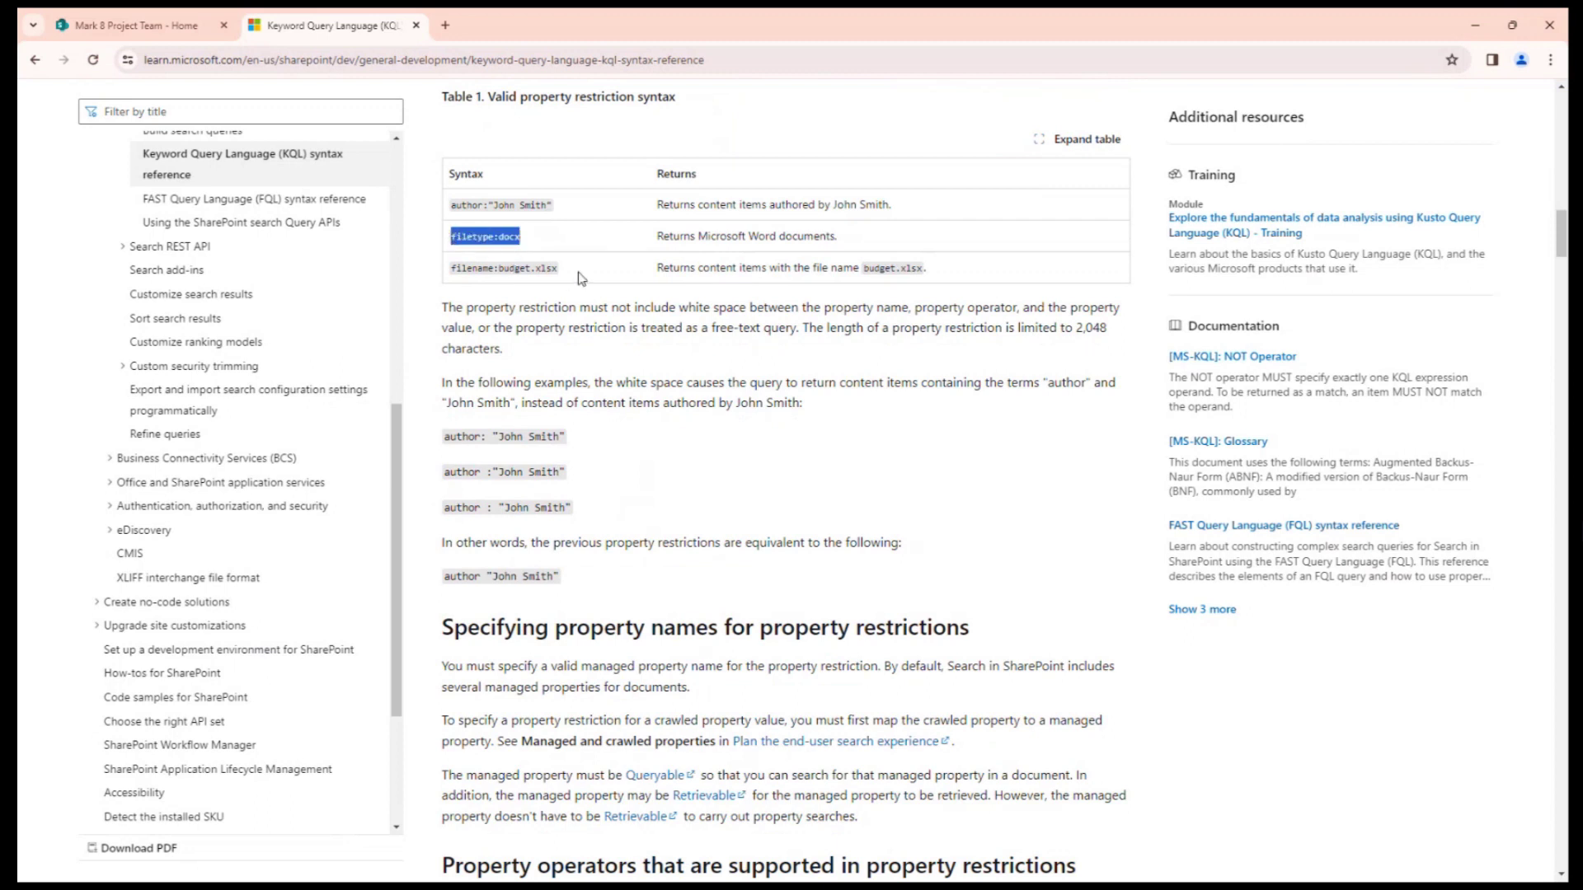
# Step: Read the KQL date interval table, then return to the Mark 8 Project Team tab
pyautogui.scroll(-10, 580, 272)
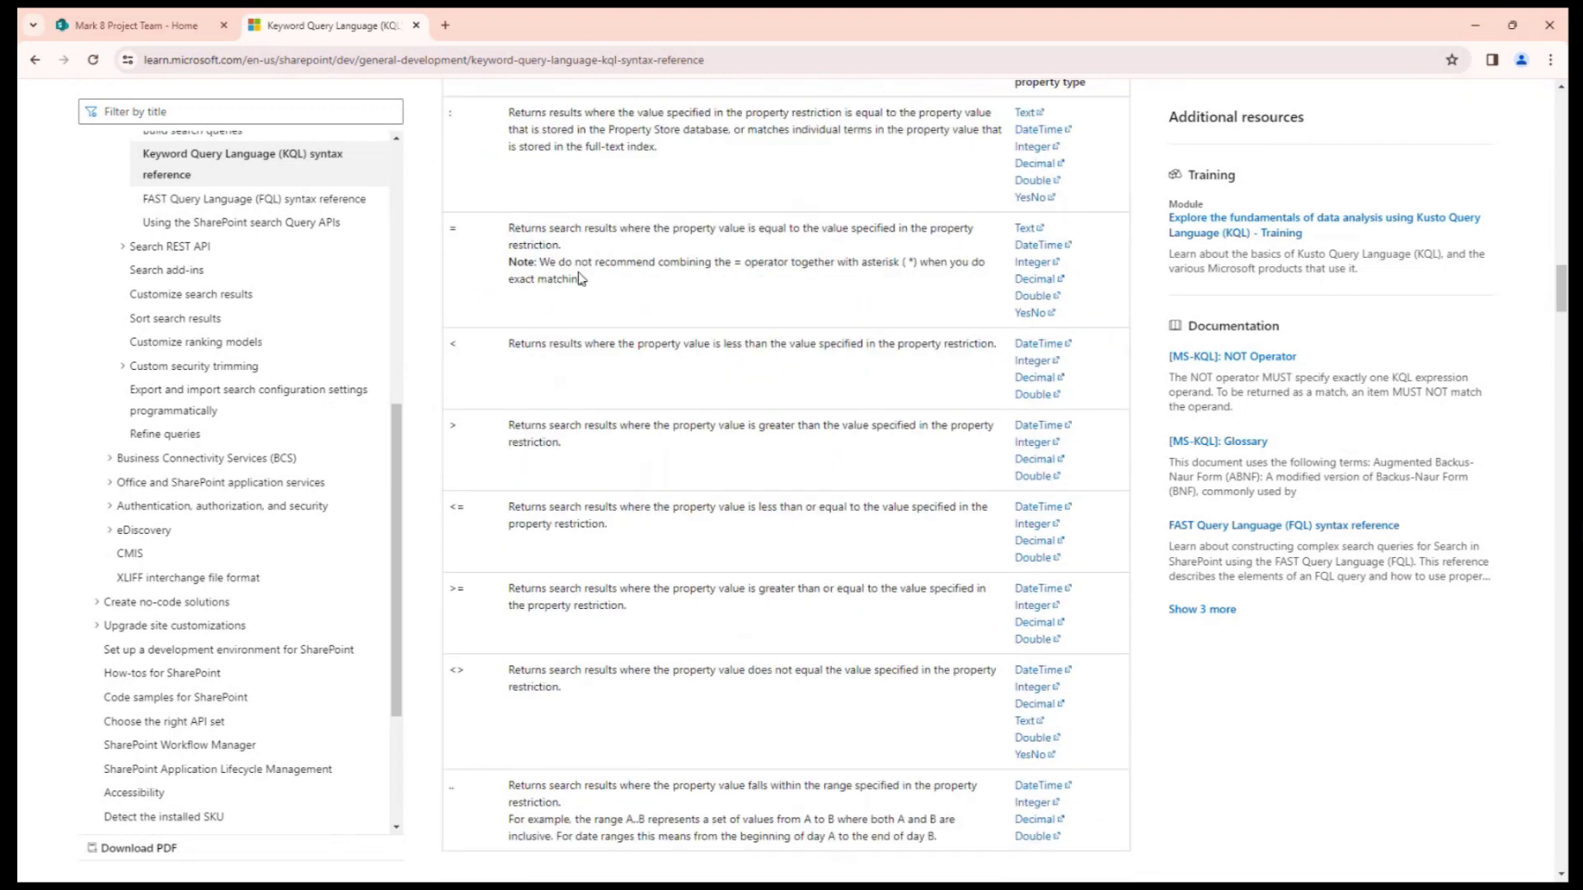
pyautogui.scroll(-12, 636, 378)
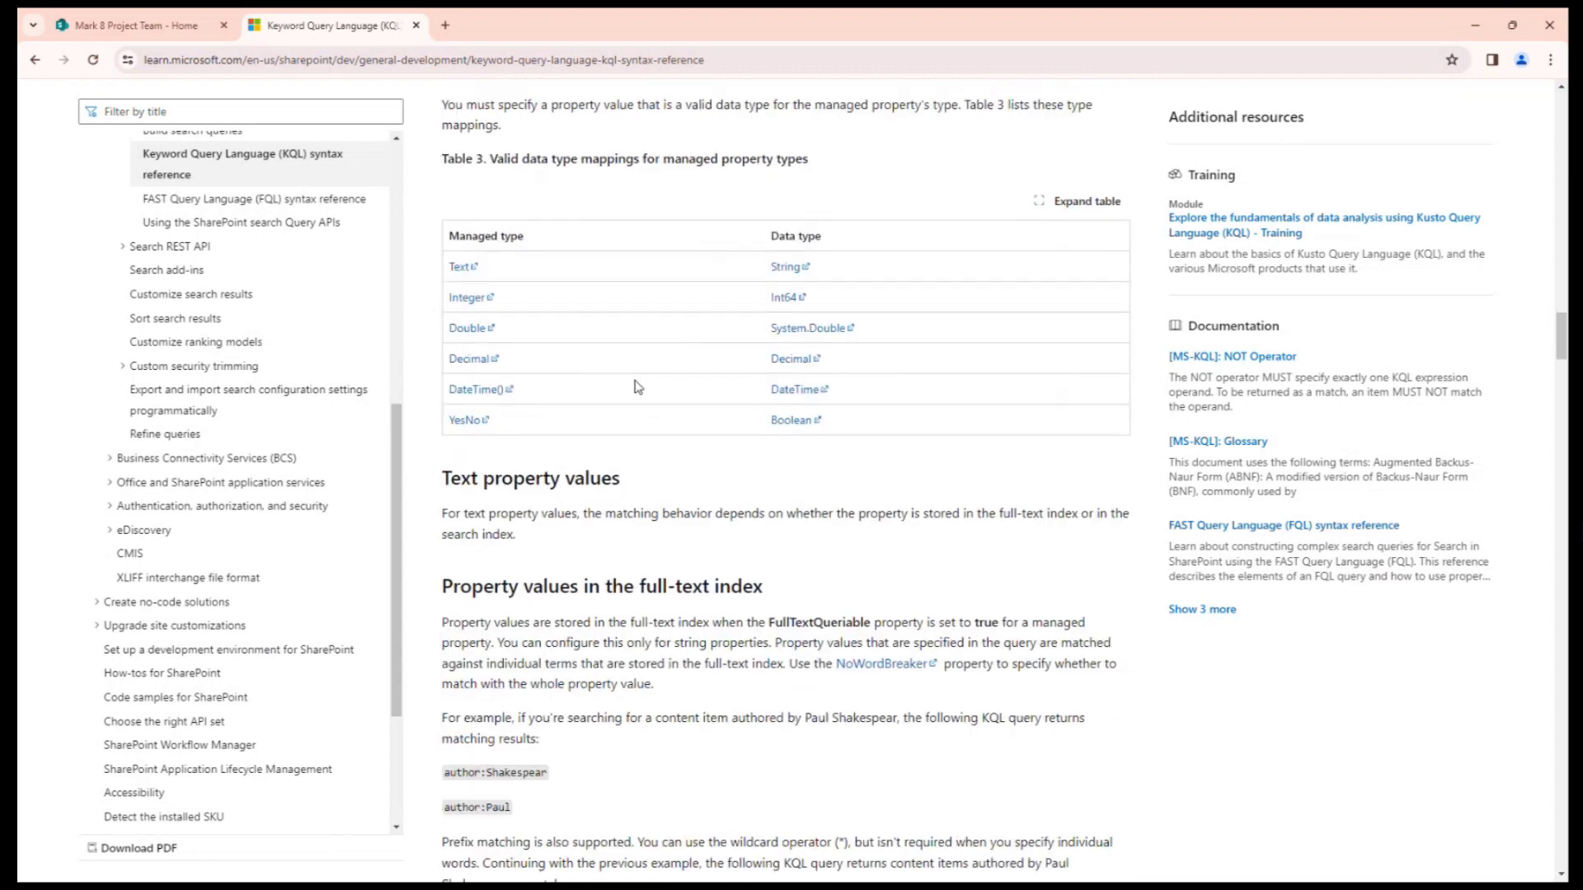
pyautogui.scroll(-4, 638, 387)
pyautogui.scroll(-5, 637, 387)
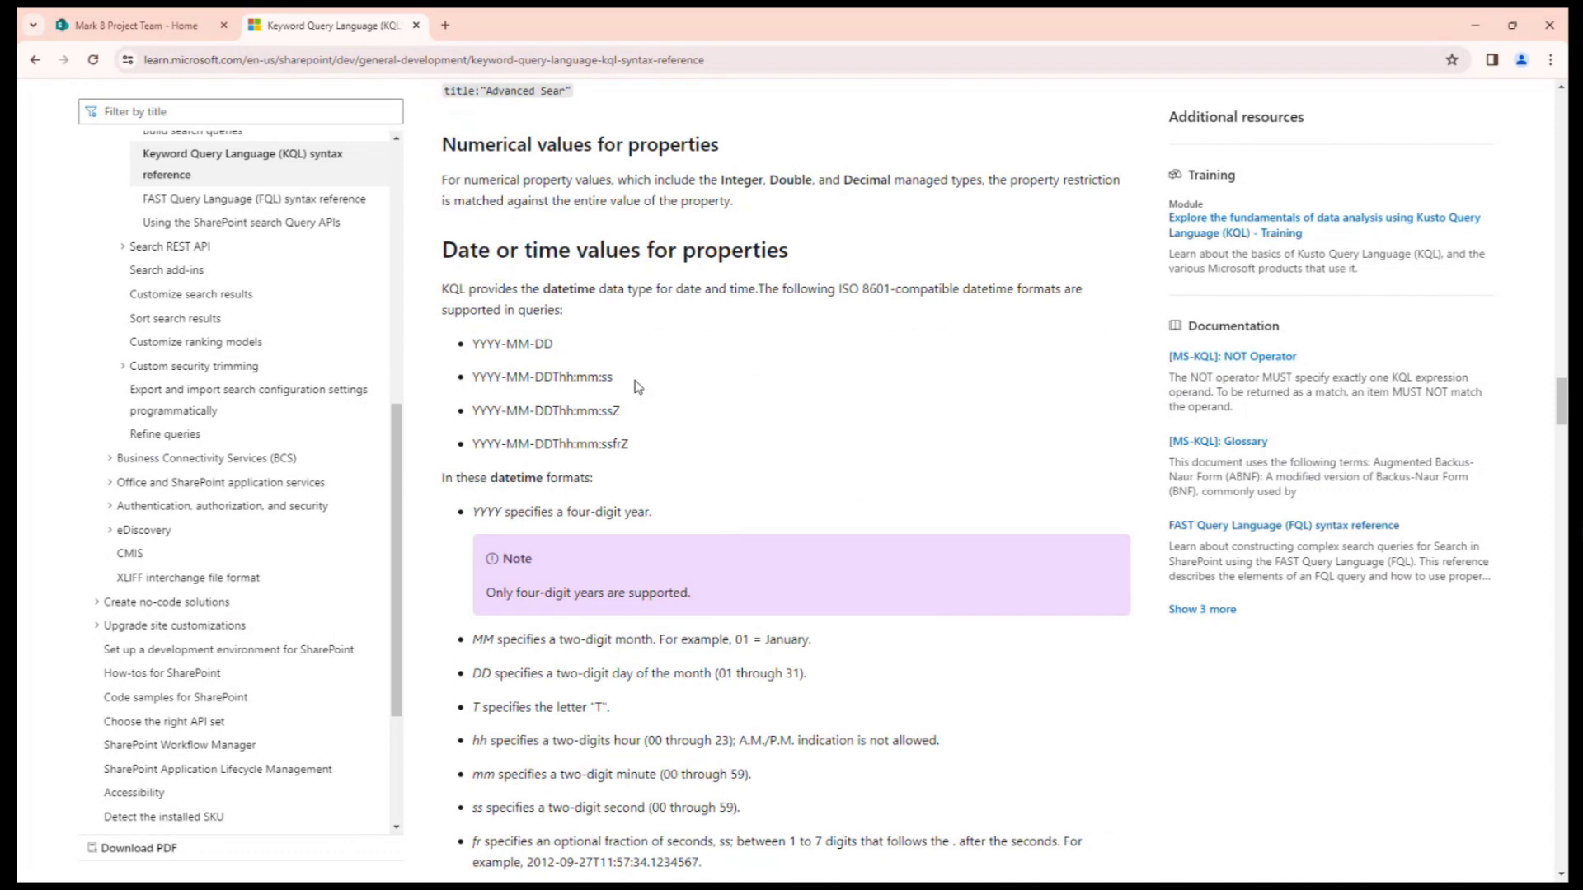
pyautogui.scroll(-7, 637, 387)
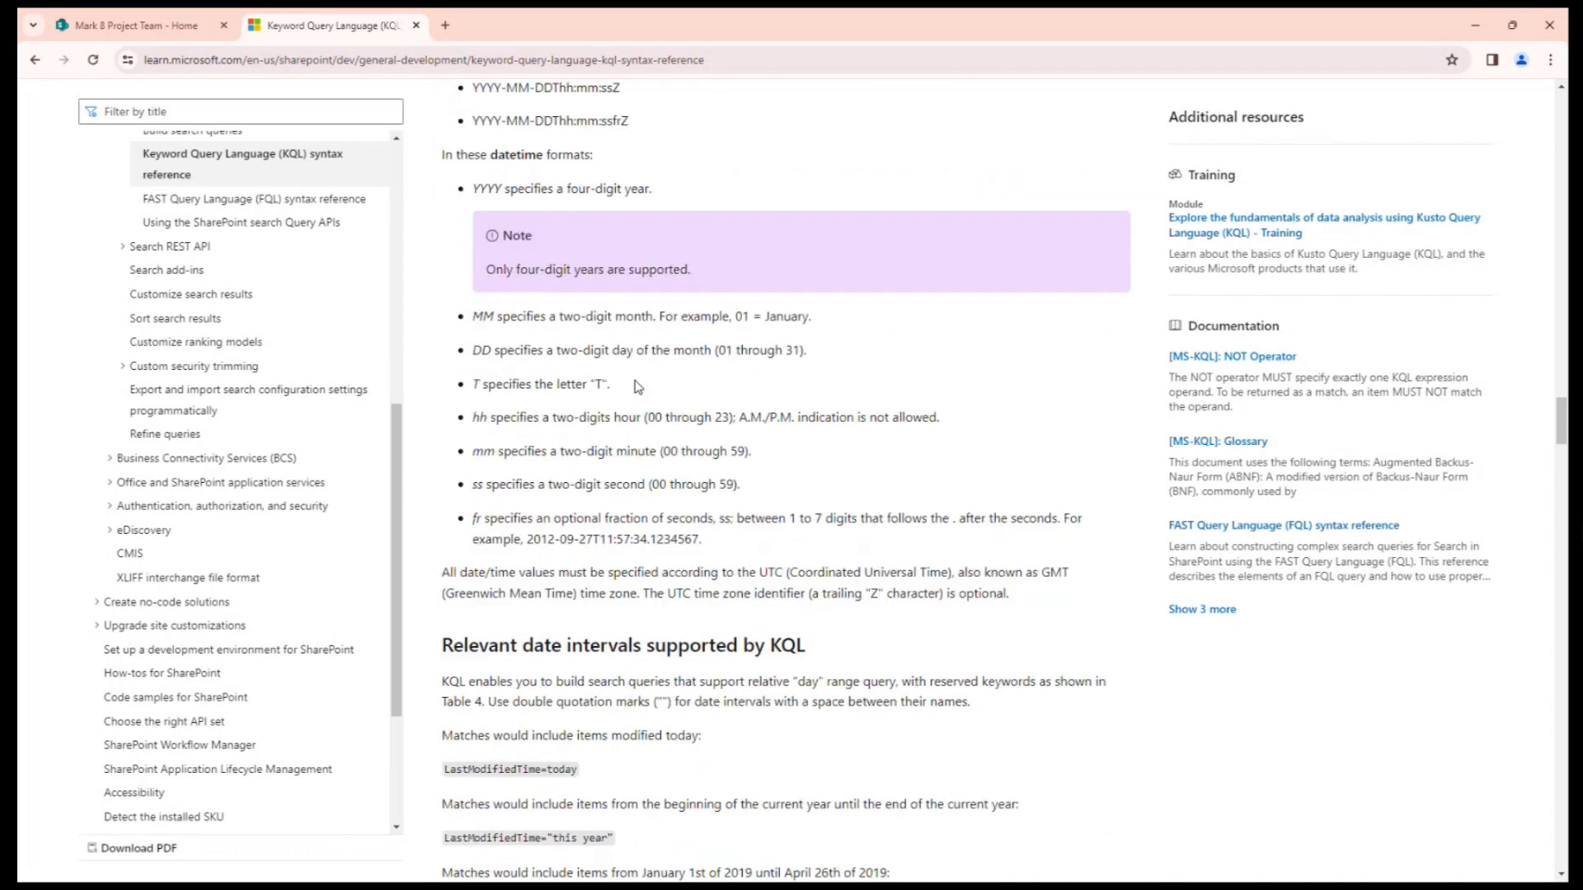
pyautogui.scroll(-3, 637, 387)
pyautogui.moveTo(445, 285); pyautogui.dragTo(543, 298)
pyautogui.scroll(-3, 639, 330)
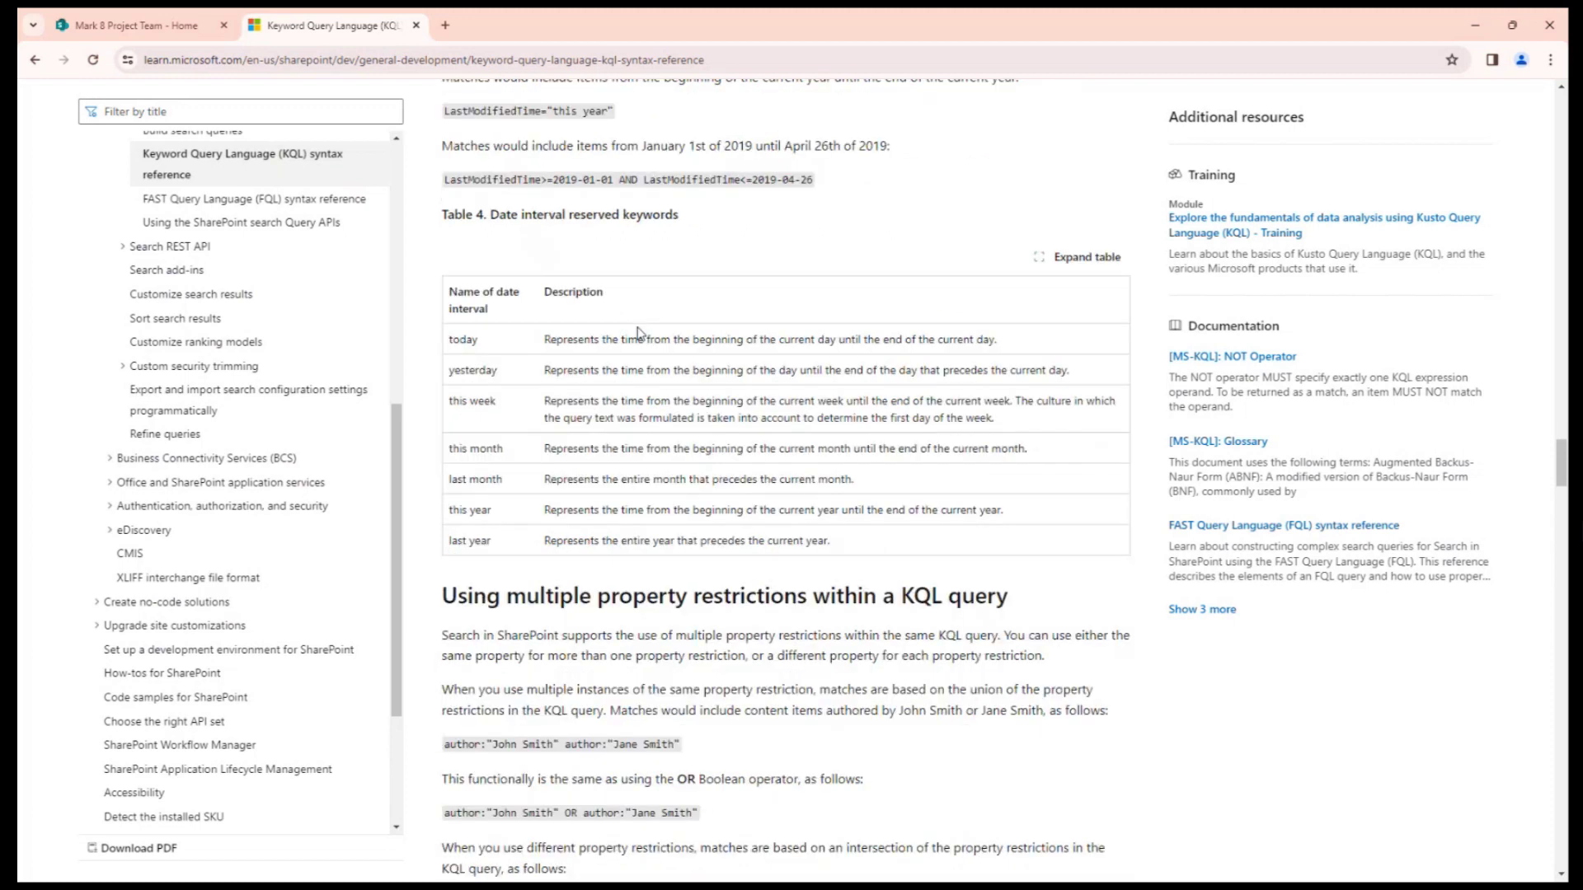
pyautogui.scroll(15, 637, 332)
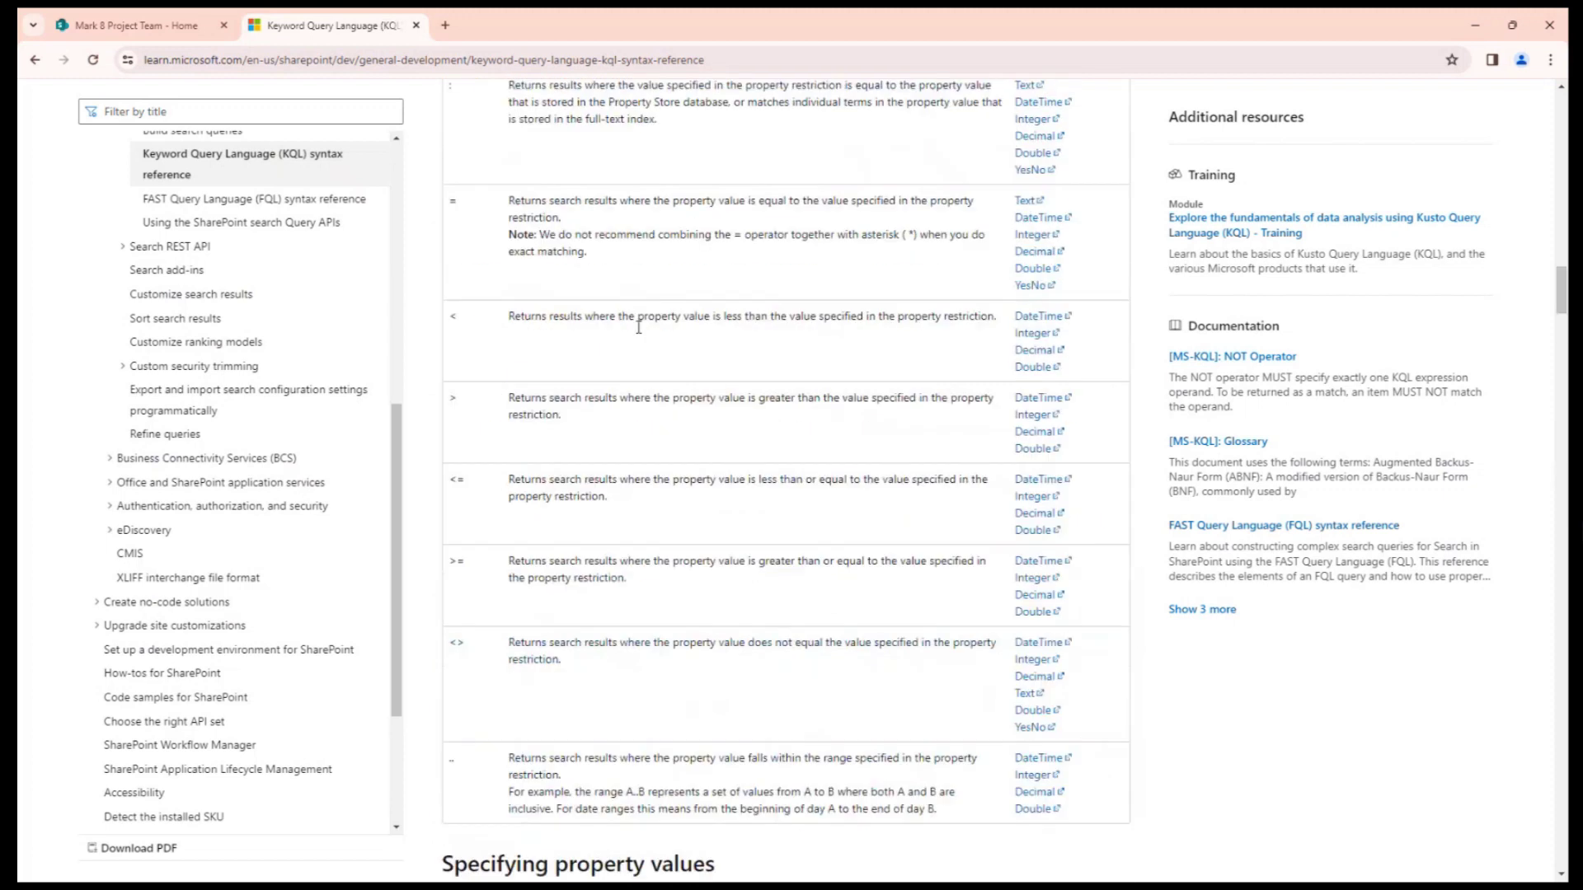
pyautogui.click(137, 30)
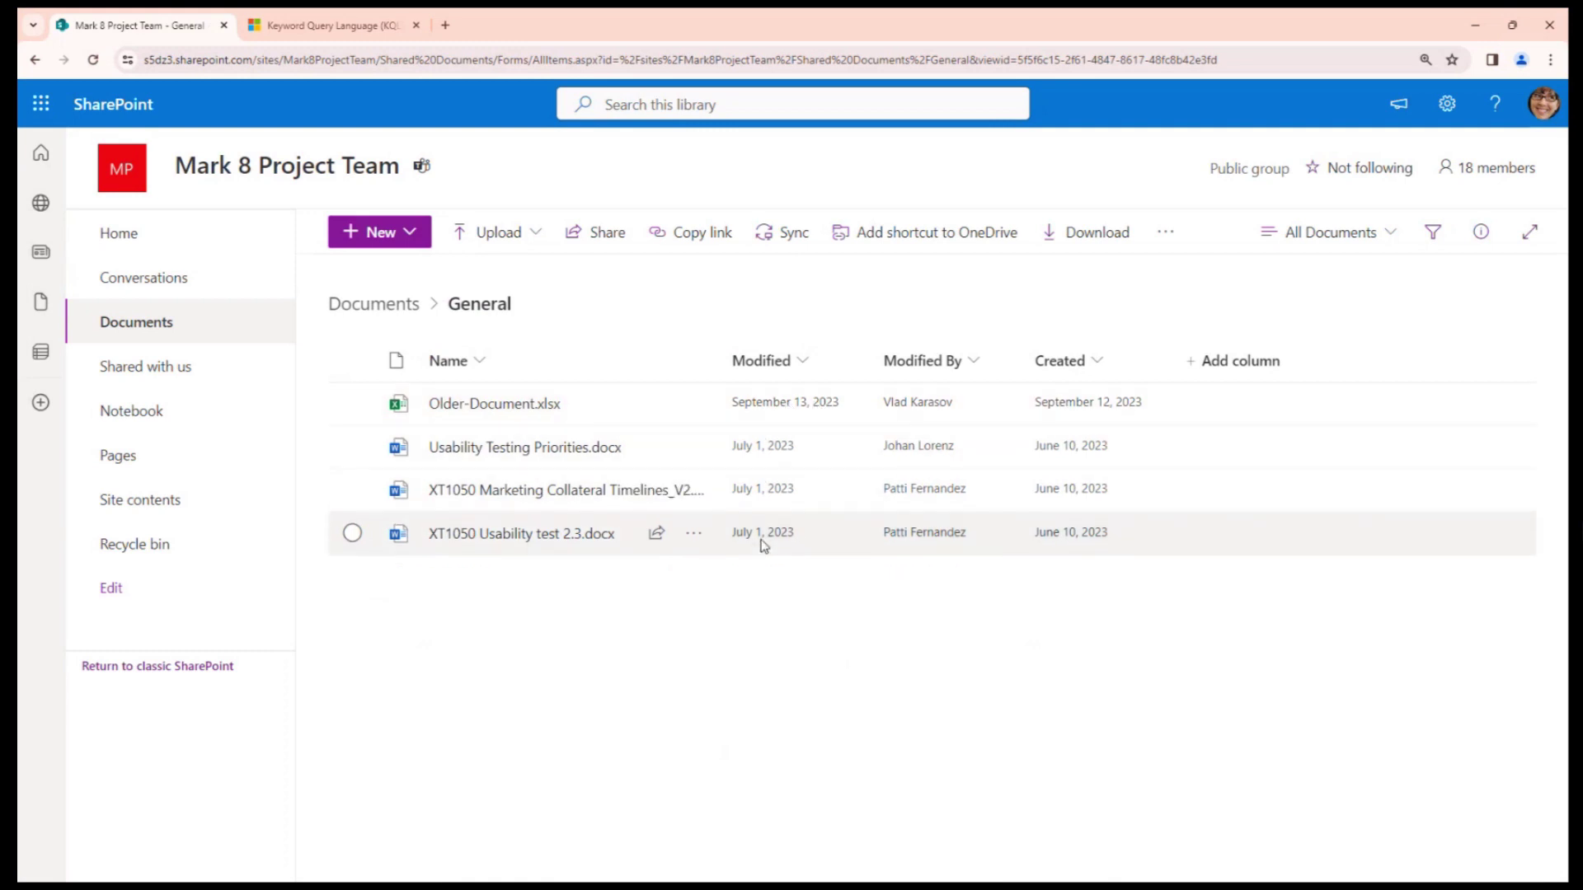
# Step: Paste the LastModifiedTimeForRetention query into the library search and edit its year and month
pyautogui.click(688, 105)
pyautogui.write('LastModifiedTimeForRetention<2021-01-01')
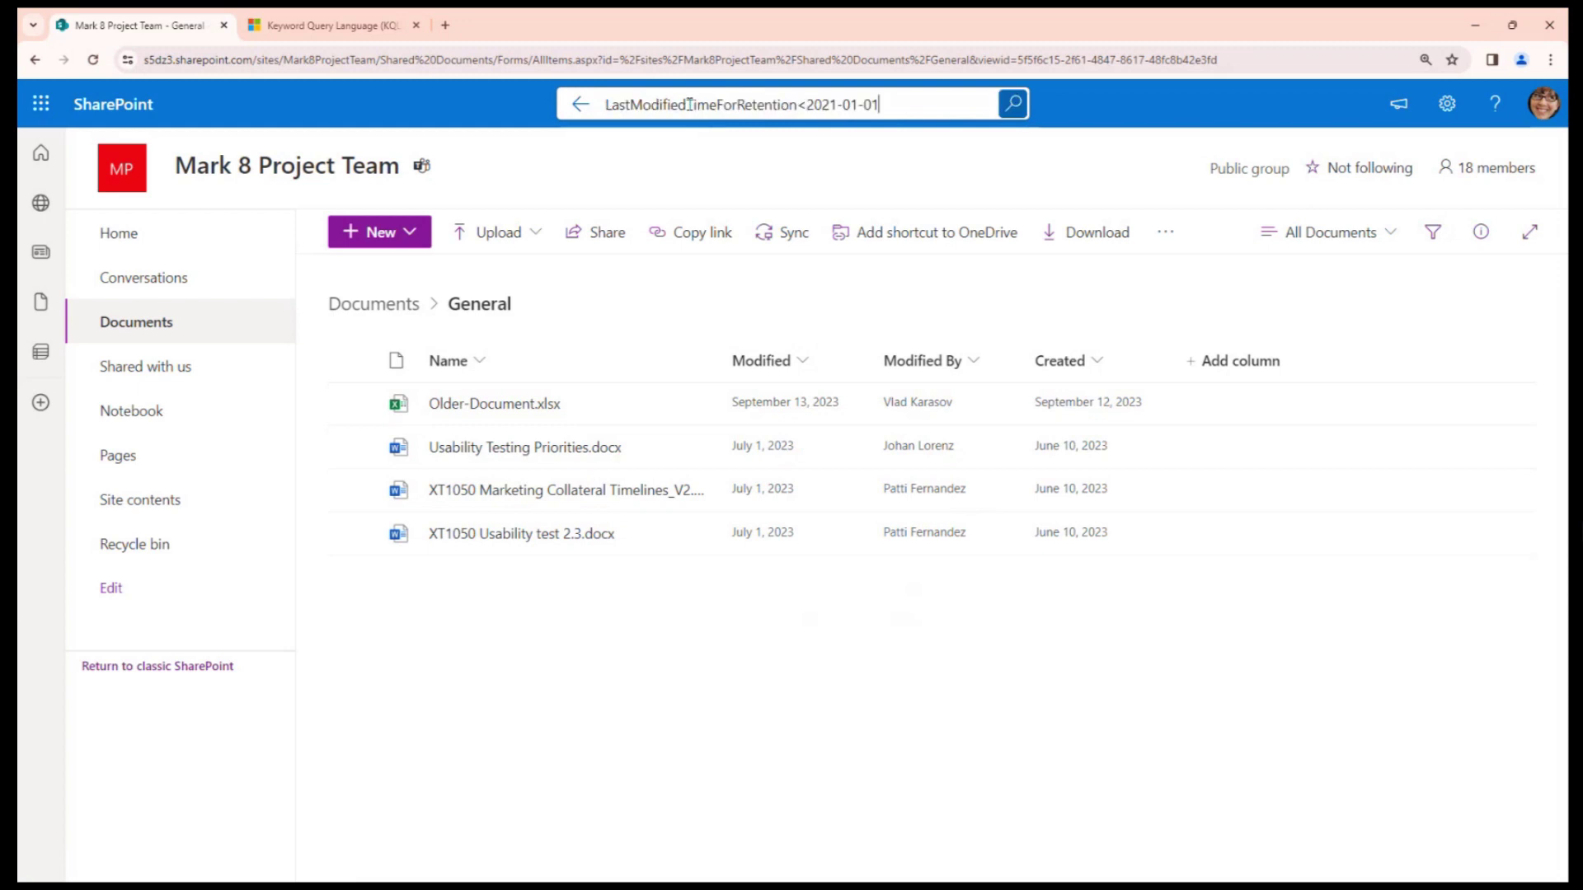
pyautogui.press('Home')
pyautogui.hotkey('shift', 'Right')
pyautogui.hotkey('shift', 'Right')
pyautogui.hotkey('shift', 'Right')
pyautogui.hotkey('shift', 'Right')
pyautogui.hotkey('shift', 'Right')
pyautogui.hotkey('shift', 'Right')
pyautogui.hotkey('shift', 'Right')
pyautogui.hotkey('shift', 'Right')
pyautogui.hotkey('shift', 'Right')
pyautogui.hotkey('shift', 'Right')
pyautogui.hotkey('shift', 'Right')
pyautogui.hotkey('shift', 'Right')
pyautogui.hotkey('shift', 'Right')
pyautogui.hotkey('shift', 'Right')
pyautogui.hotkey('shift', 'Right')
pyautogui.hotkey('shift', 'Right')
pyautogui.hotkey('shift', 'Right')
pyautogui.hotkey('shift', 'Right')
pyautogui.hotkey('shift', 'Right')
pyautogui.hotkey('shift', 'Right')
pyautogui.hotkey('shift', 'Right')
pyautogui.hotkey('shift', 'Right')
pyautogui.hotkey('shift', 'Right')
pyautogui.hotkey('shift', 'Right')
pyautogui.hotkey('shift', 'Right')
pyautogui.hotkey('shift', 'Right')
pyautogui.hotkey('shift', 'Right')
pyautogui.hotkey('shift', 'Right')
pyautogui.press('Right')
# Step: Adjust the day and rerun the search with LastModifiedTimeForRetention<2023-09-12
pyautogui.press('Right')
pyautogui.press('Right')
pyautogui.press('Right')
pyautogui.press('Delete')
pyautogui.write('3')
pyautogui.press('Delete')
pyautogui.write('9')
pyautogui.press('Right')
pyautogui.press('Delete')
pyautogui.write('5')
pyautogui.press('Return')
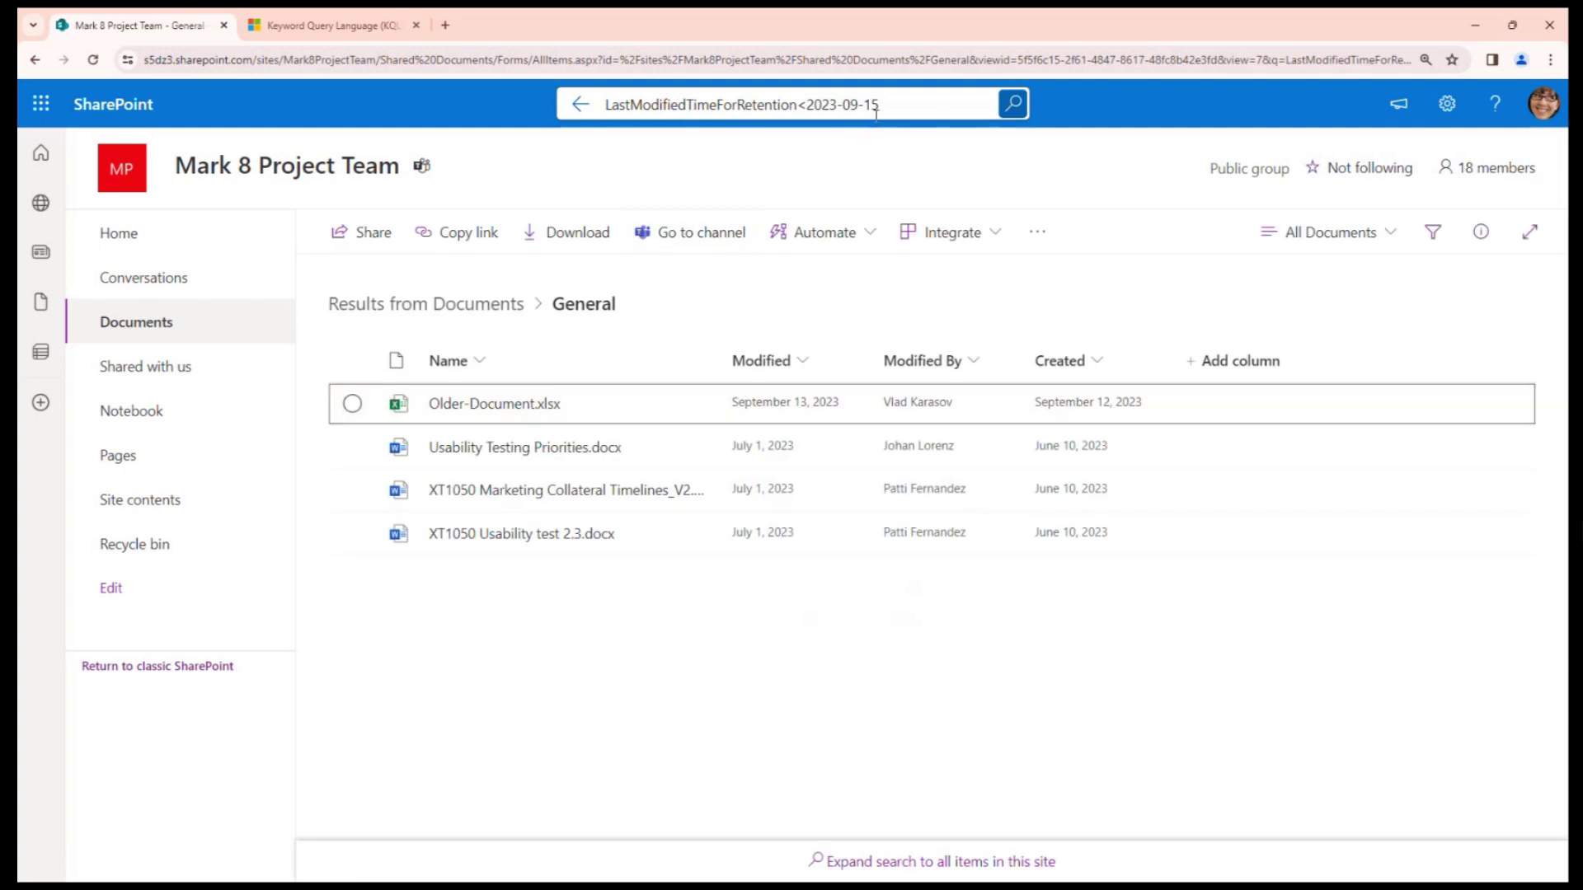
pyautogui.moveTo(868, 107); pyautogui.dragTo(979, 109)
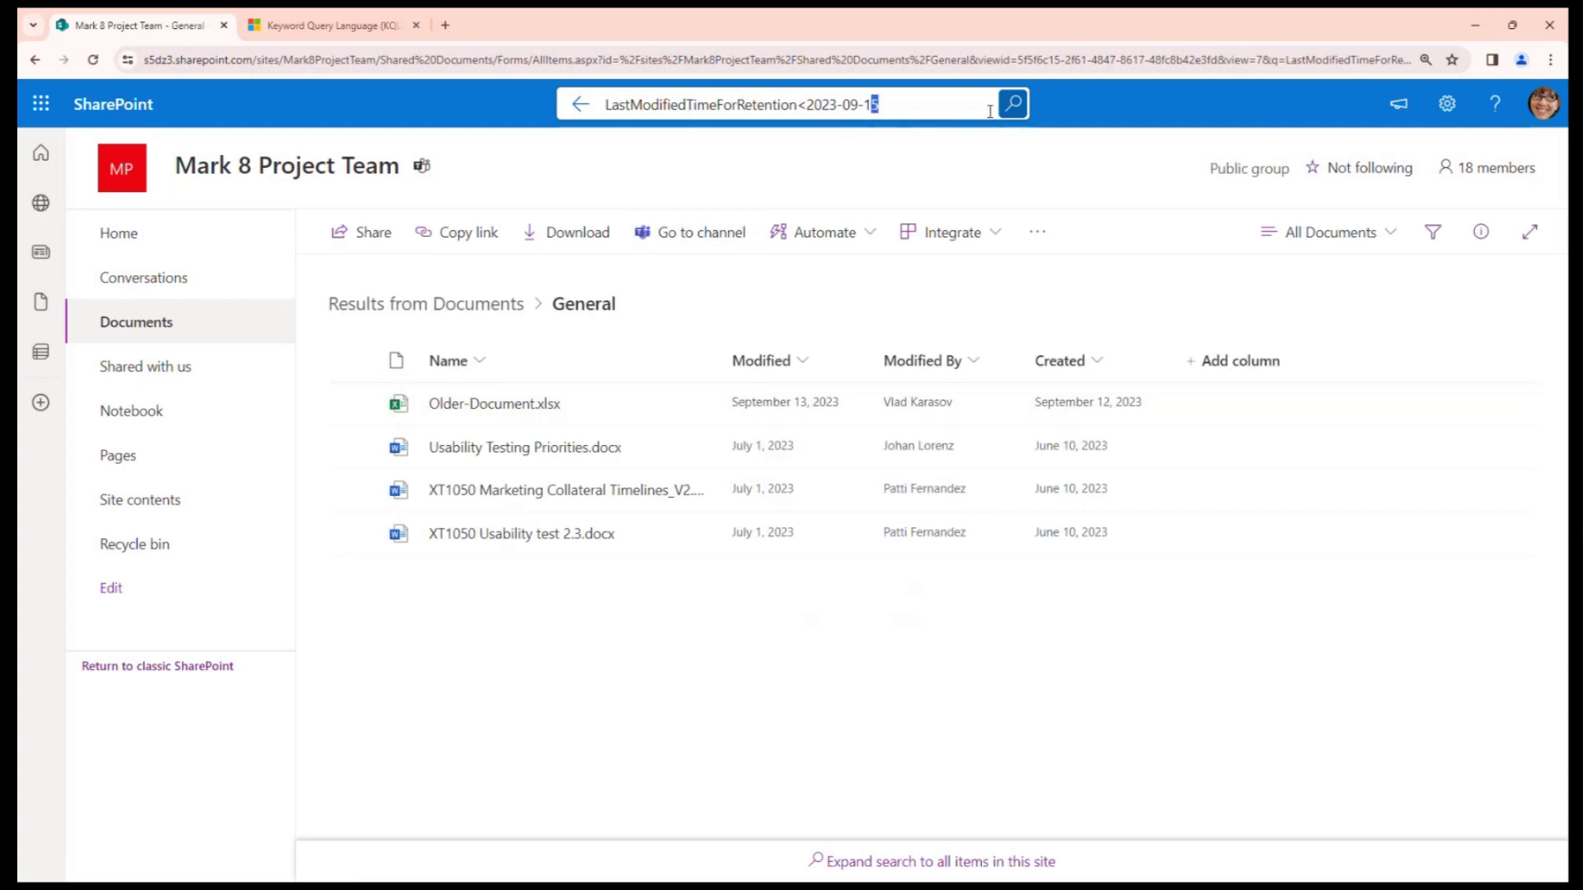
pyautogui.write('2')
pyautogui.press('Return')
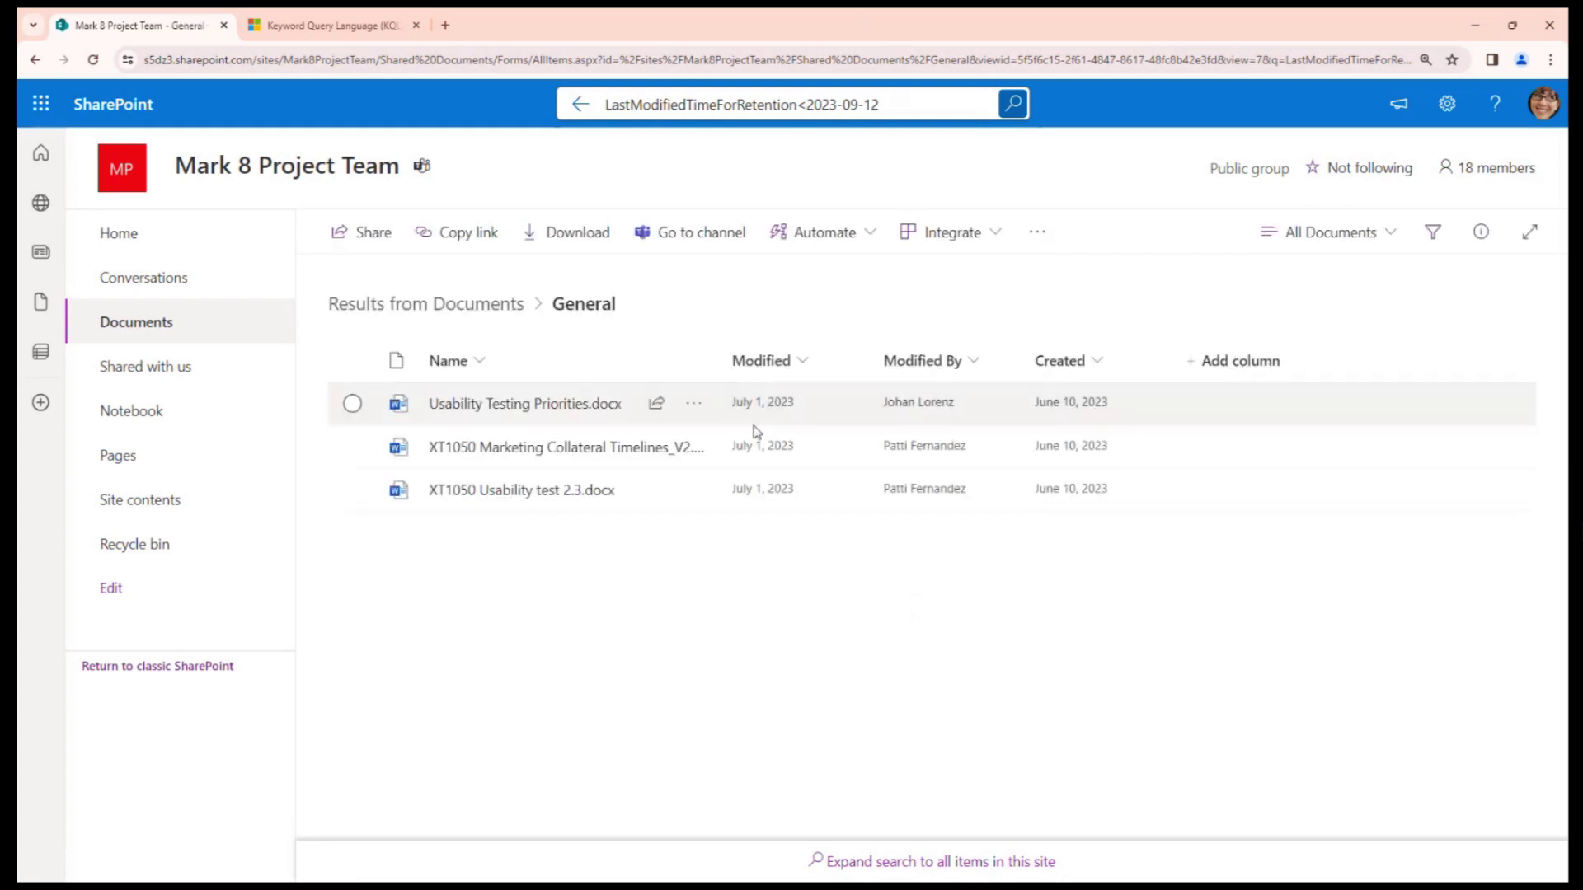
# Step: Select the whole LastModifiedTimeForRetention<2023-09-12 query in the search box
pyautogui.click(663, 104)
pyautogui.press('End')
pyautogui.hotkey('ctrl', 'a')
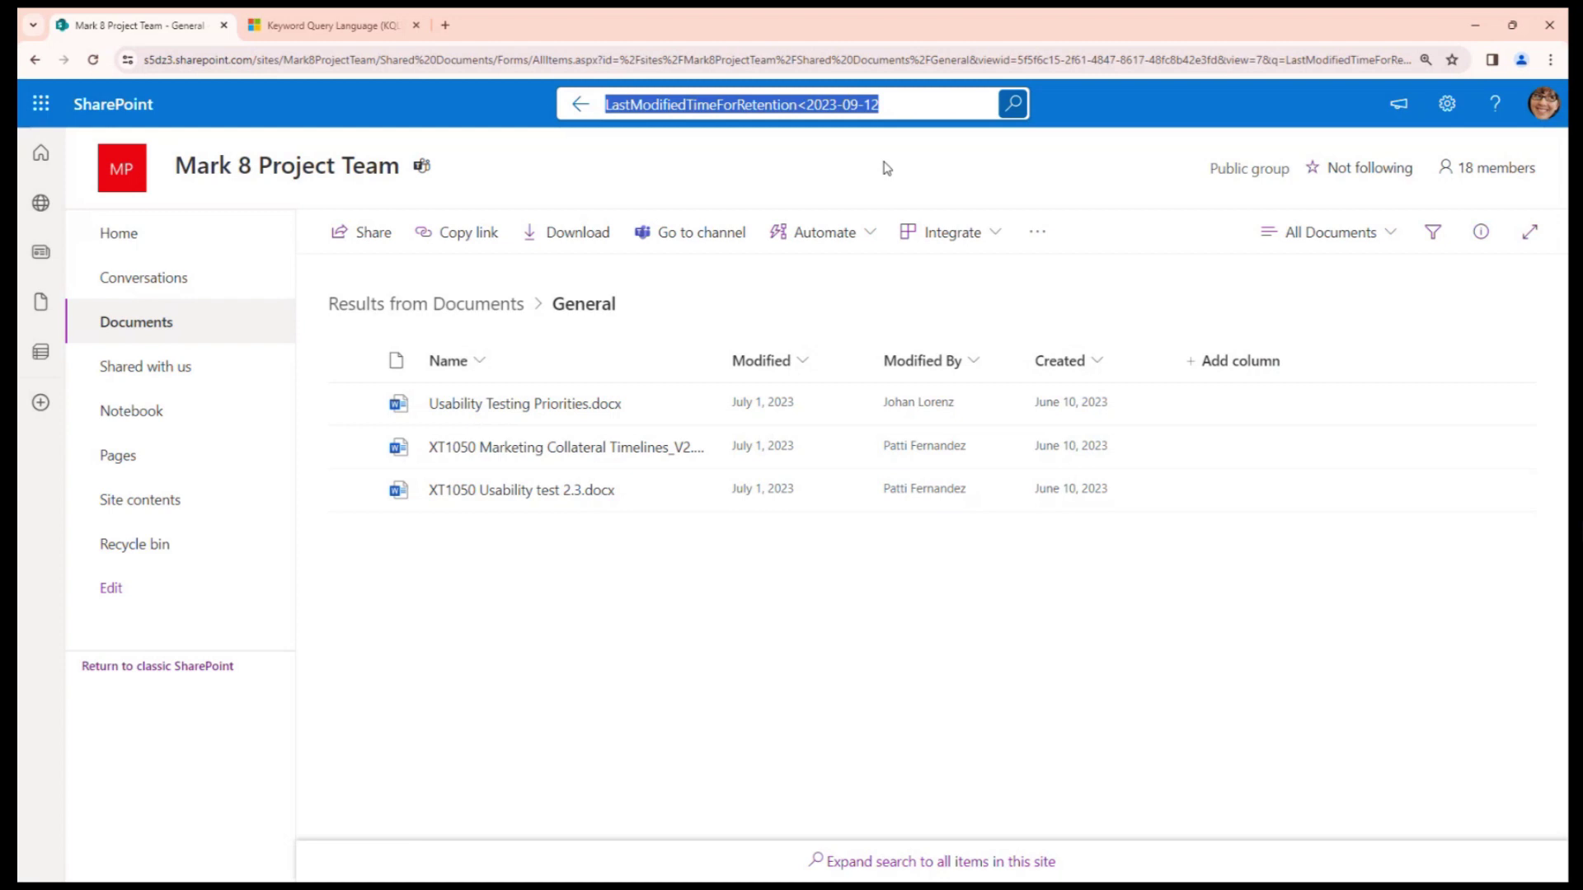
pyautogui.click(886, 168)
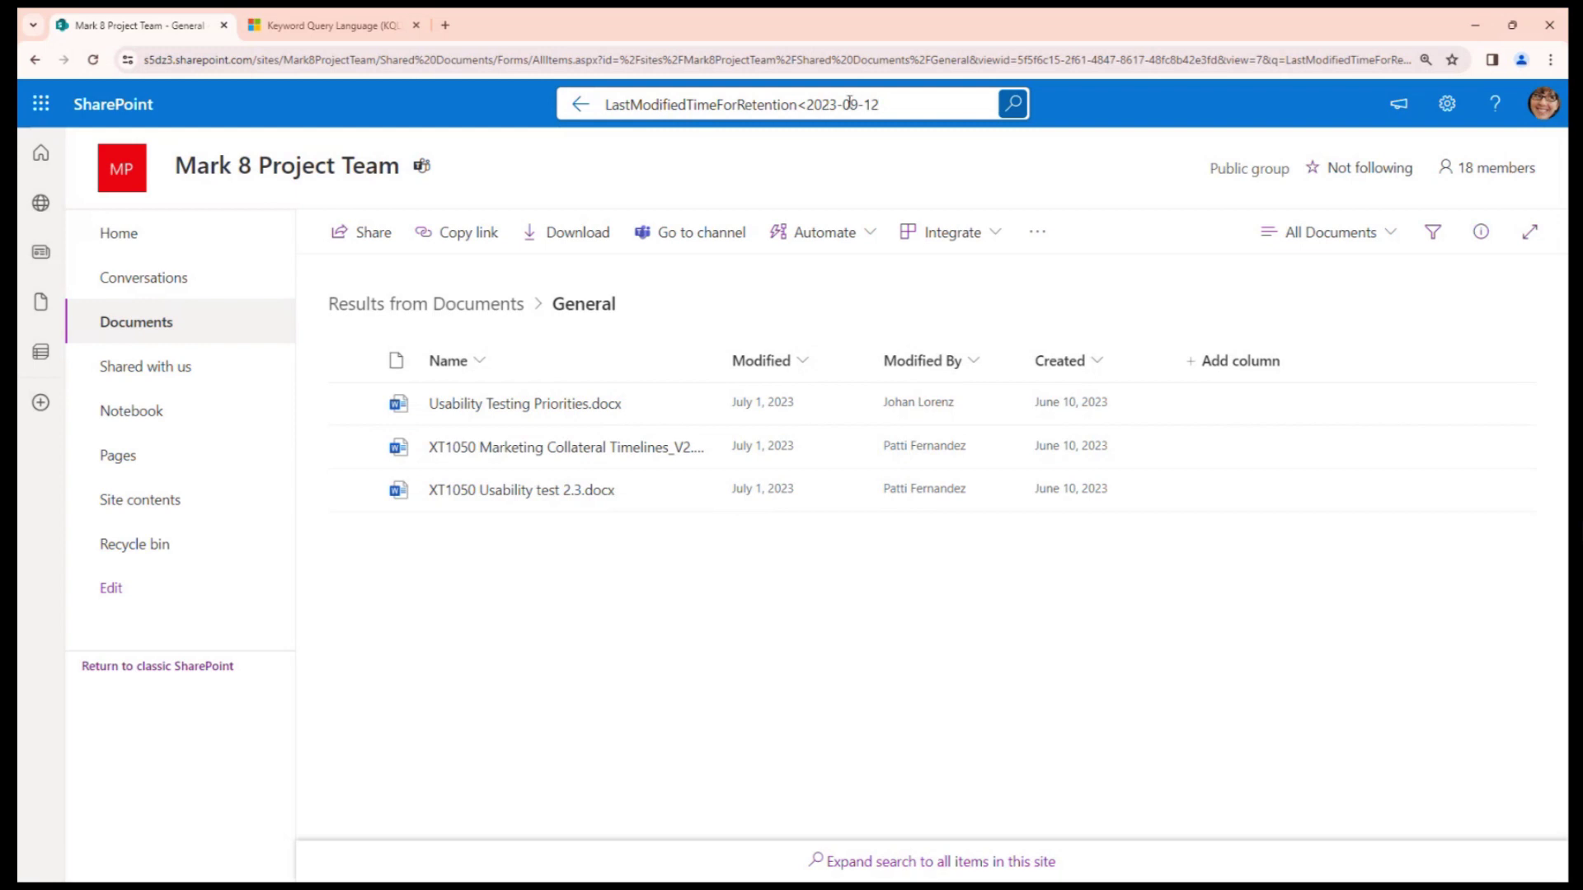
pyautogui.click(894, 104)
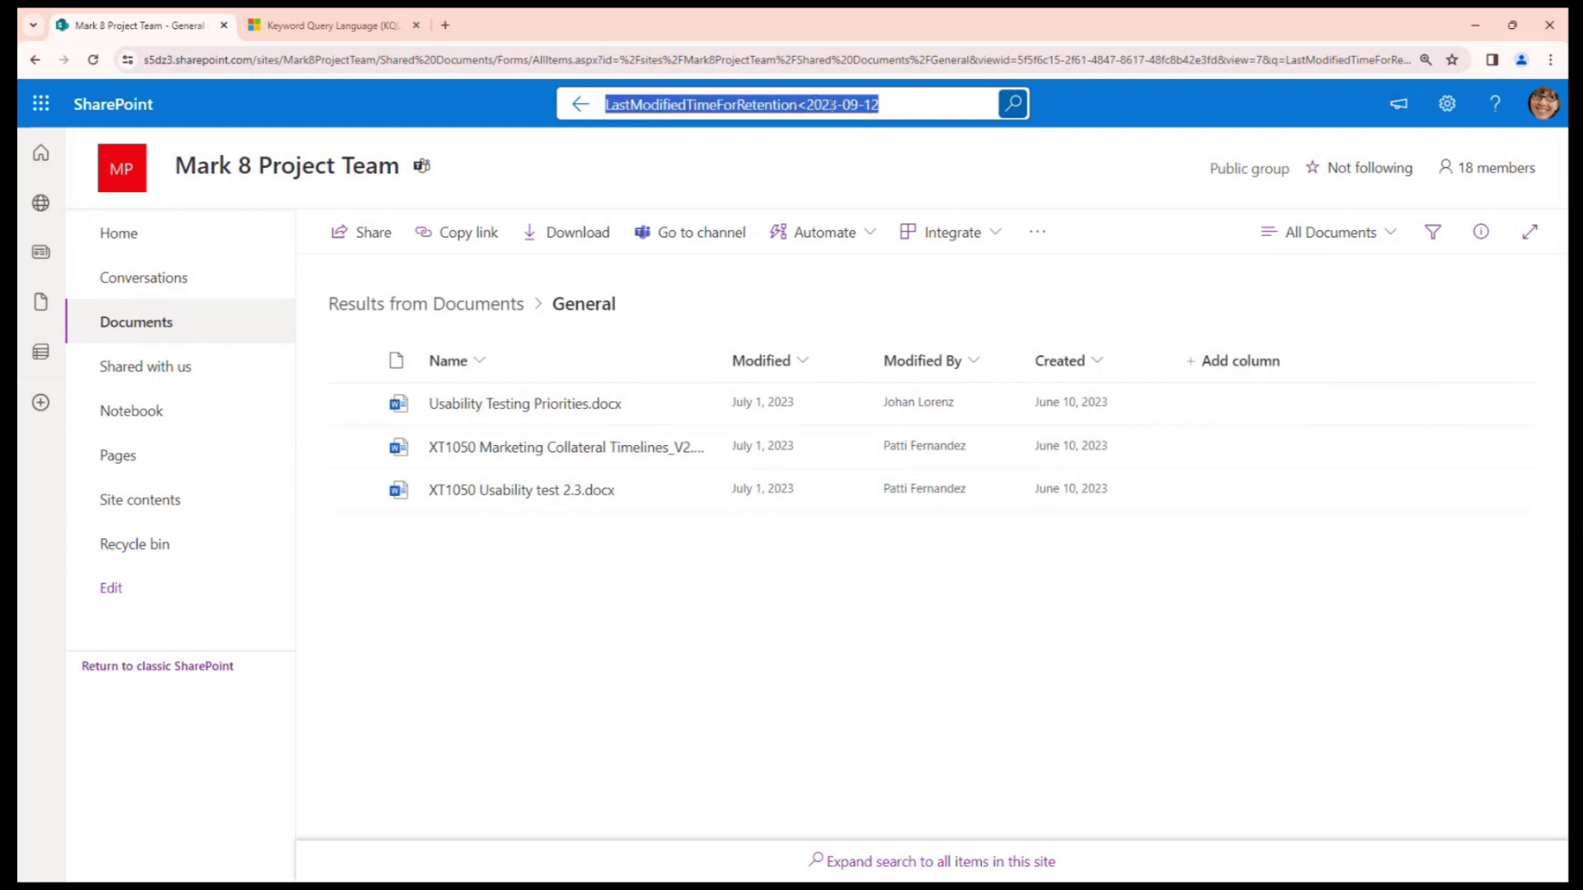
pyautogui.click(894, 105)
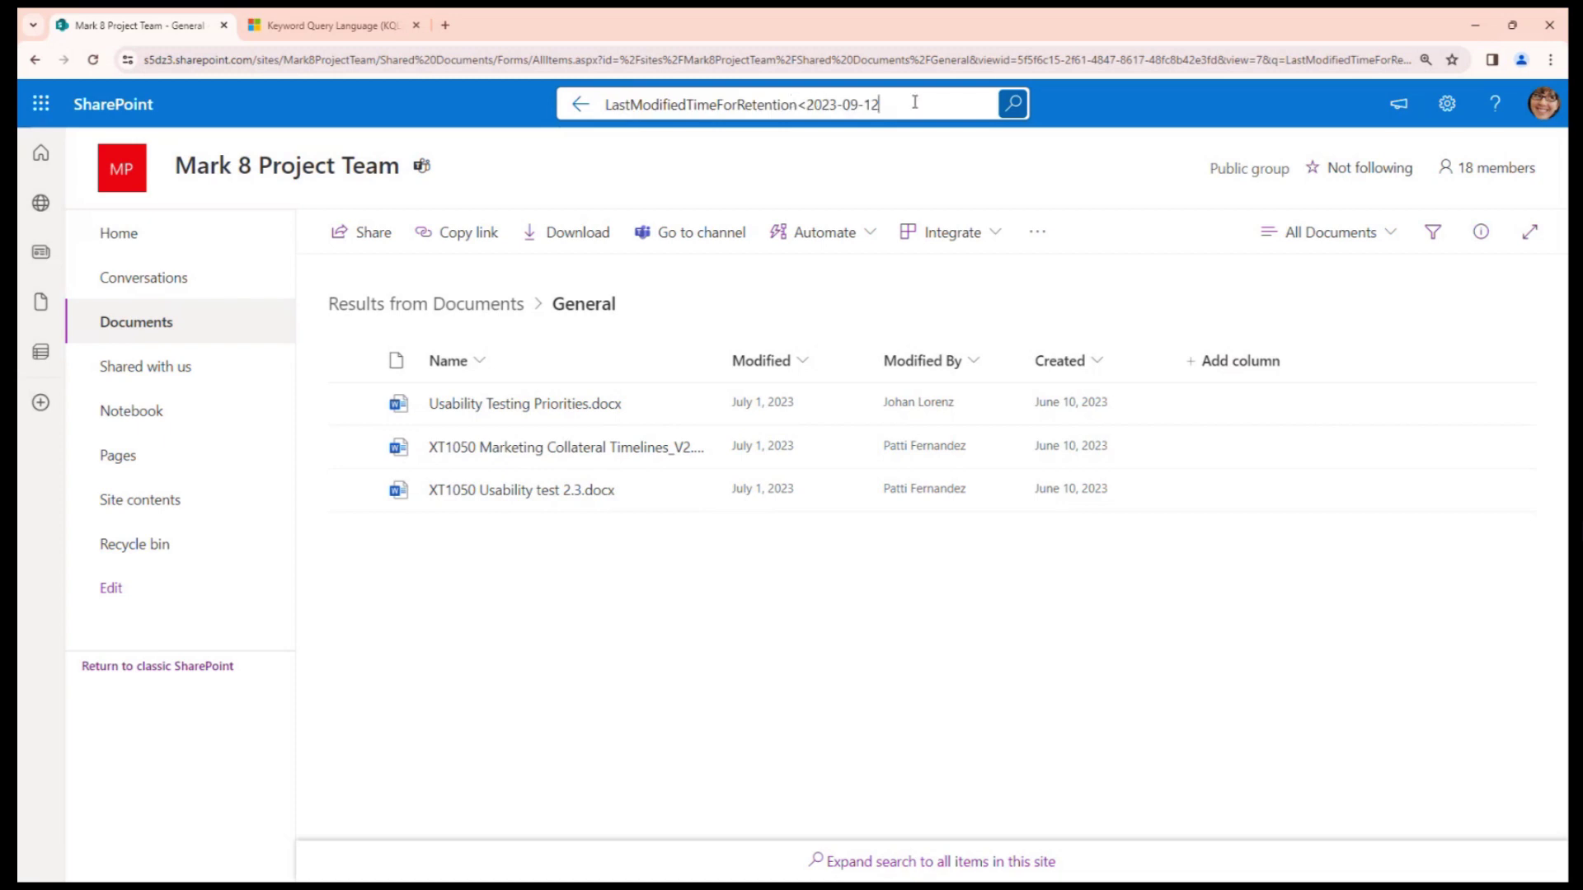
pyautogui.moveTo(900, 104); pyautogui.dragTo(604, 104)
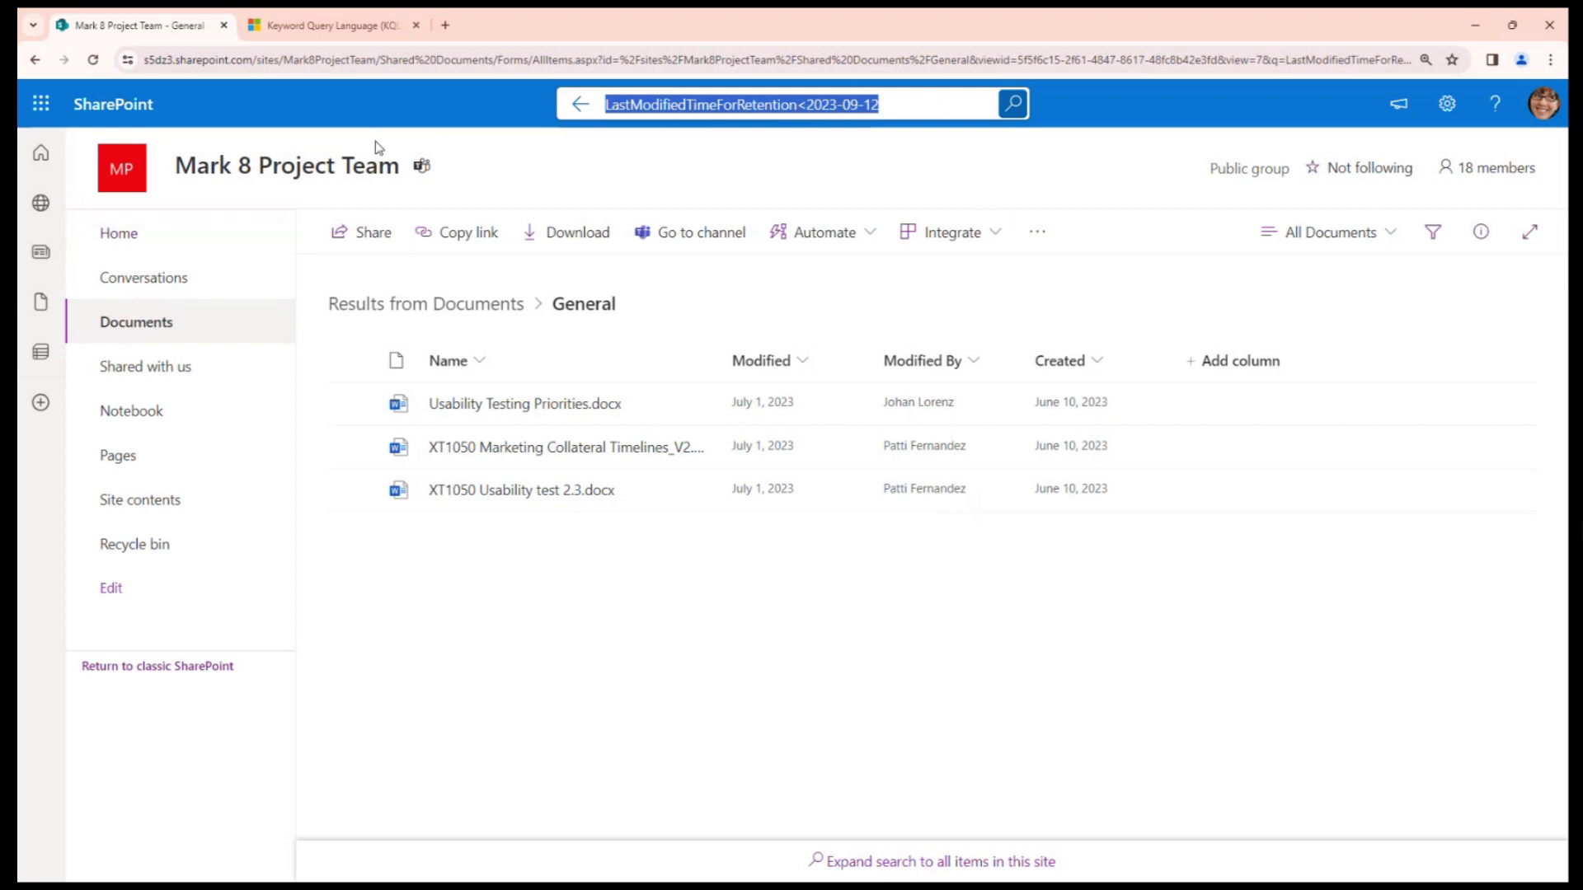
# Step: Reopen the LastModifiedTimeForRetention<2023-09-12 results site-wide and scroll through the folders and Site Pages
pyautogui.click(153, 236)
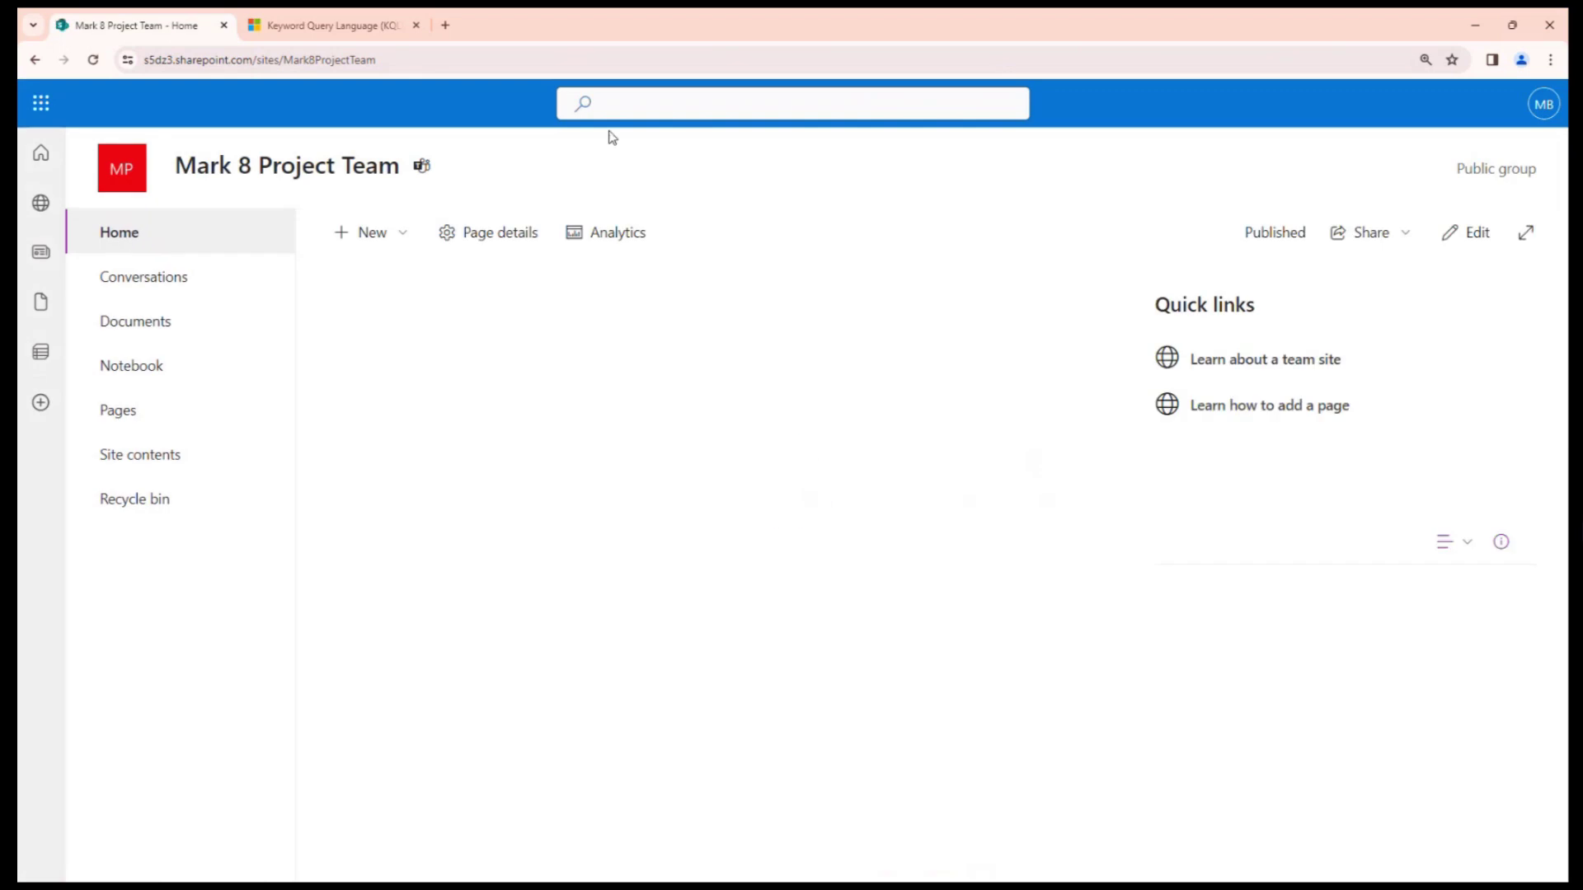
pyautogui.hotkey('alt', 'Left')
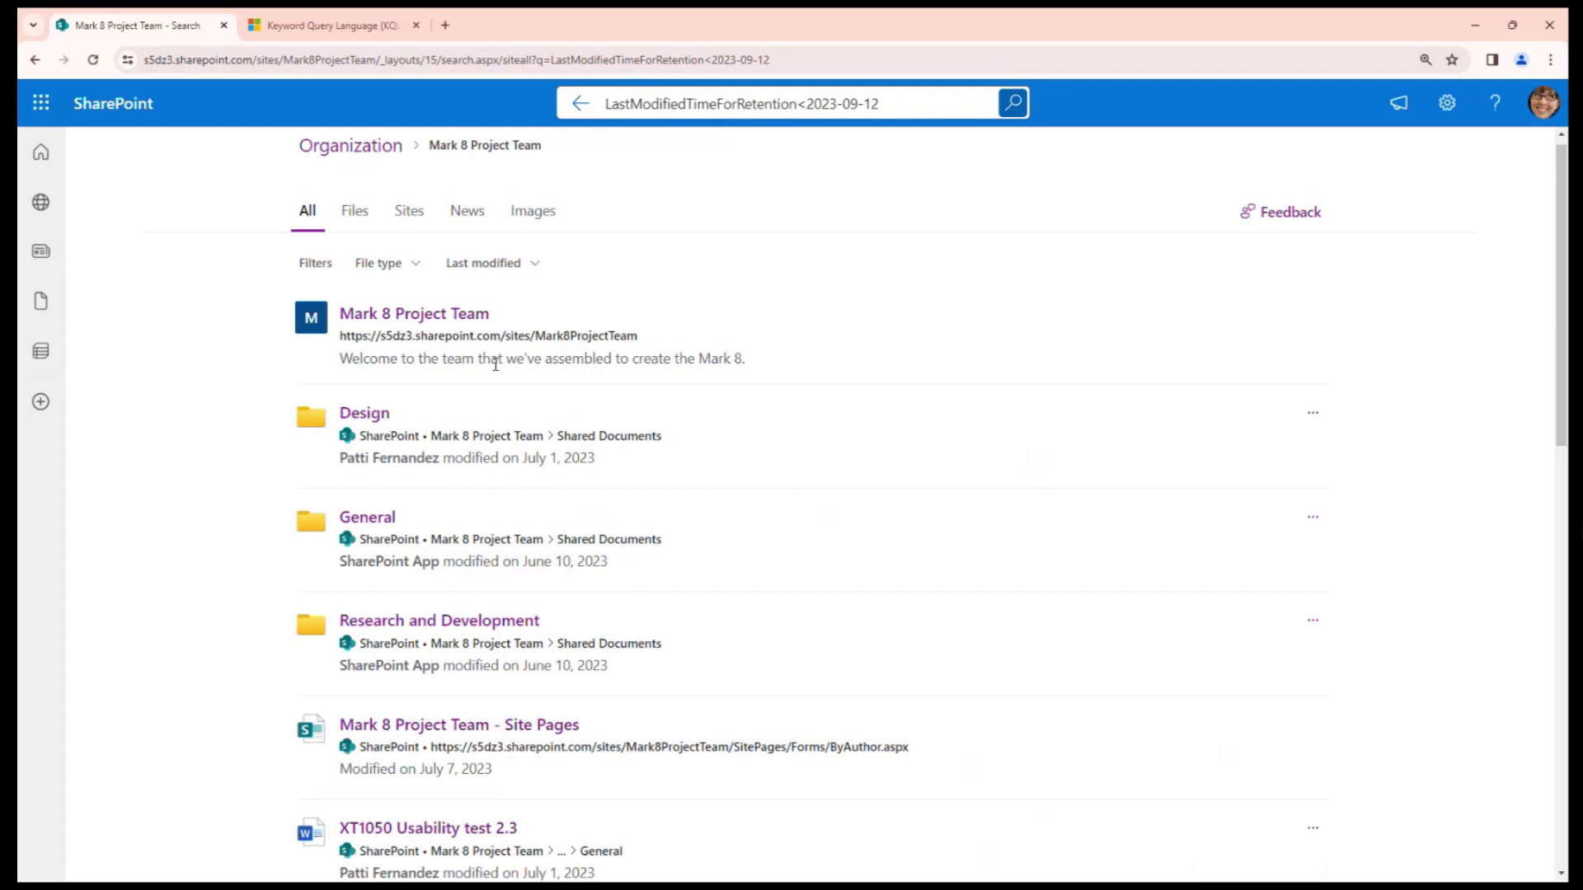
pyautogui.scroll(-15, 494, 364)
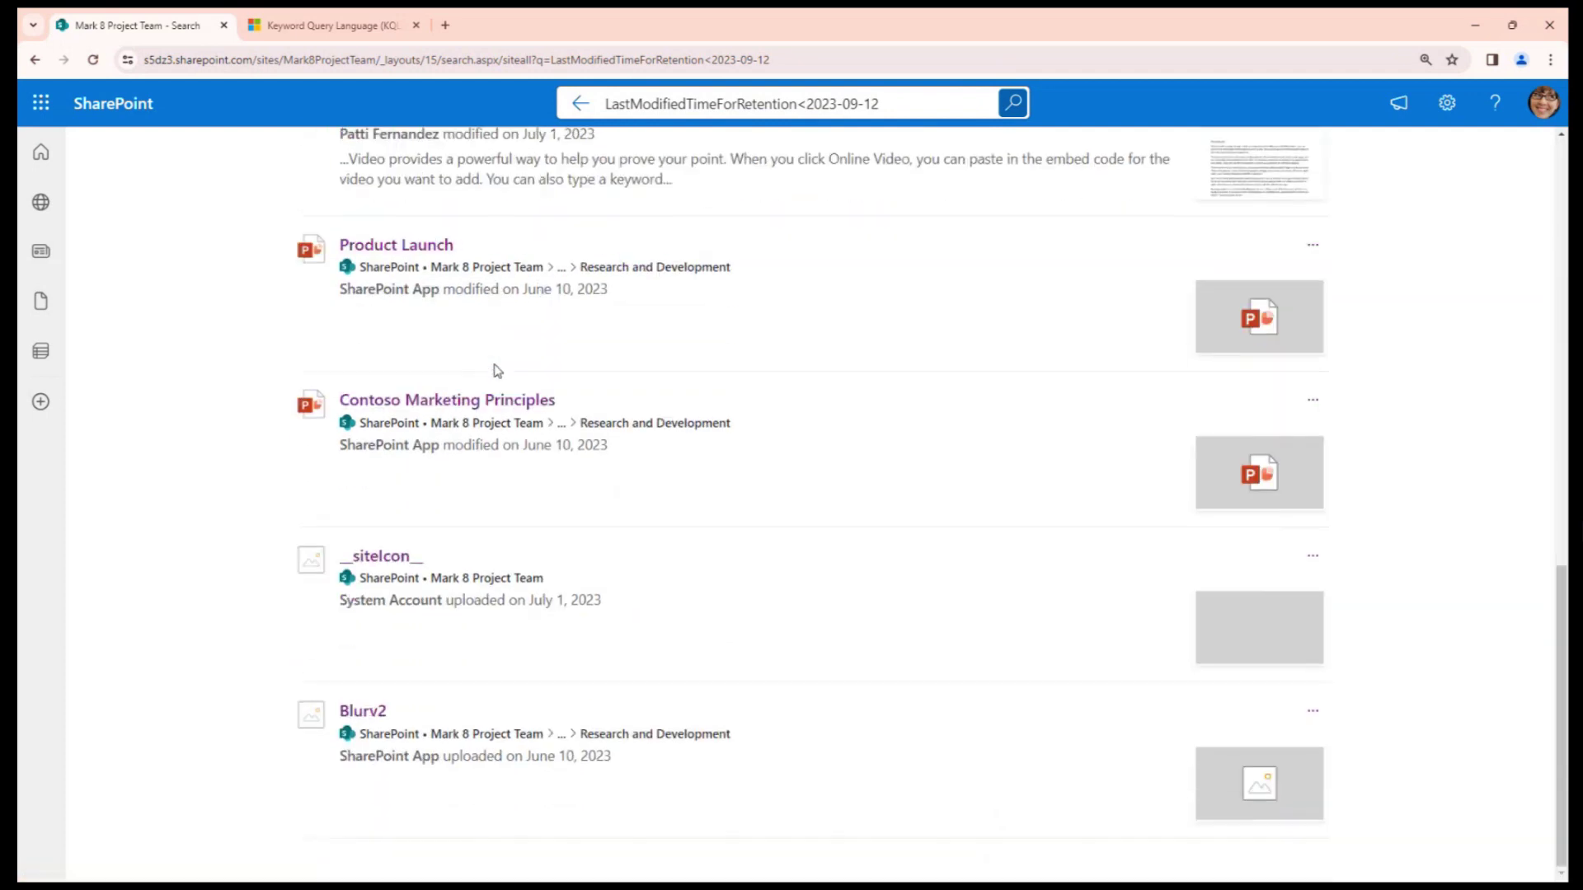
pyautogui.scroll(15, 497, 370)
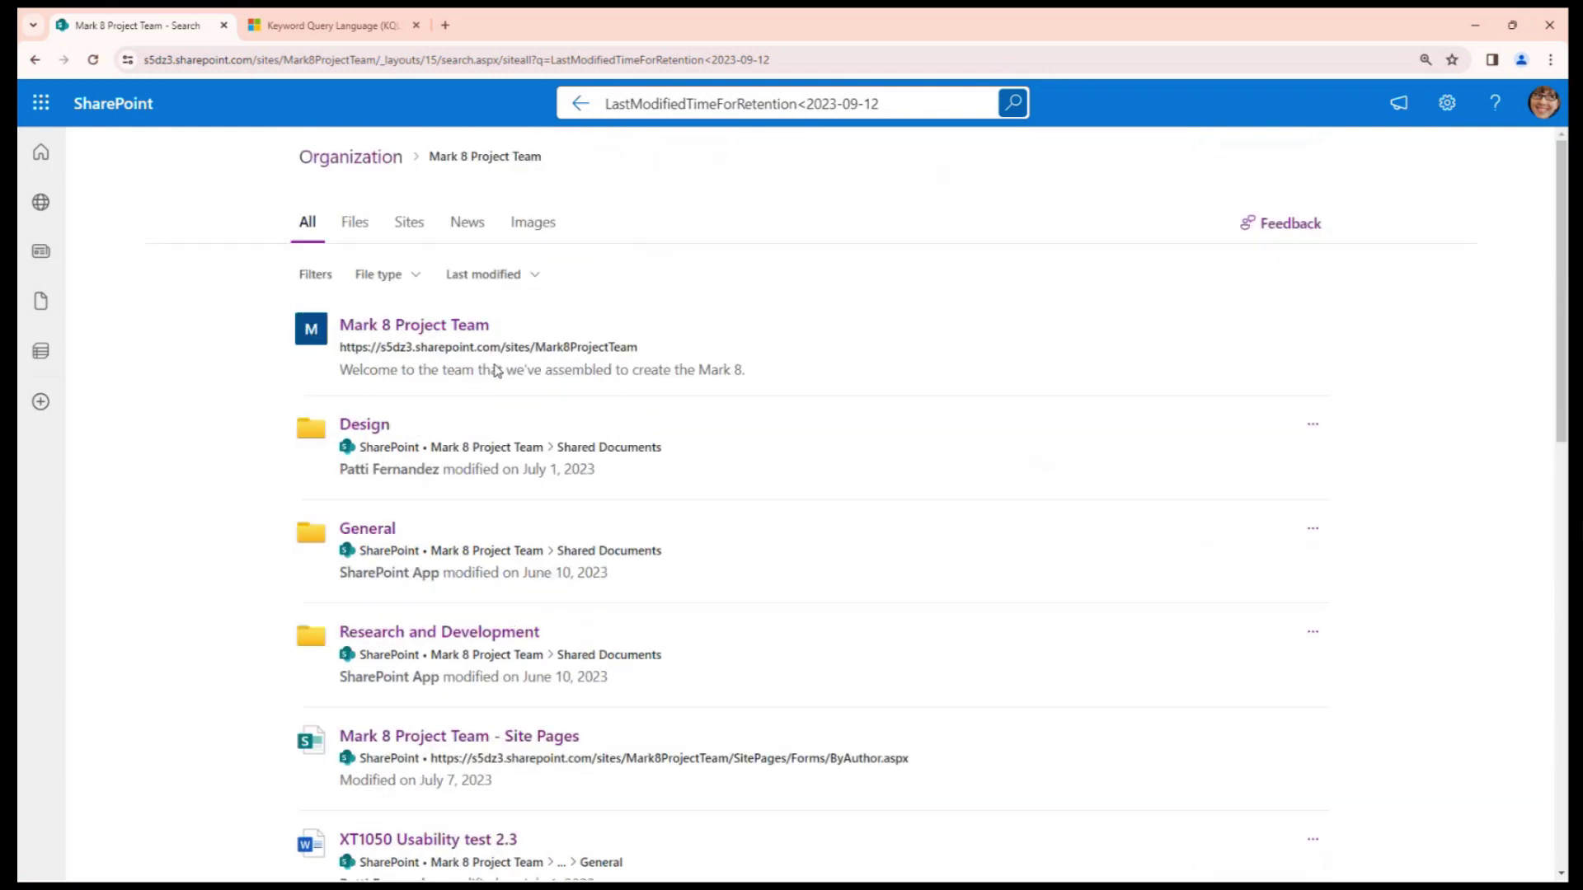
pyautogui.scroll(-1, 497, 370)
pyautogui.scroll(2, 429, 362)
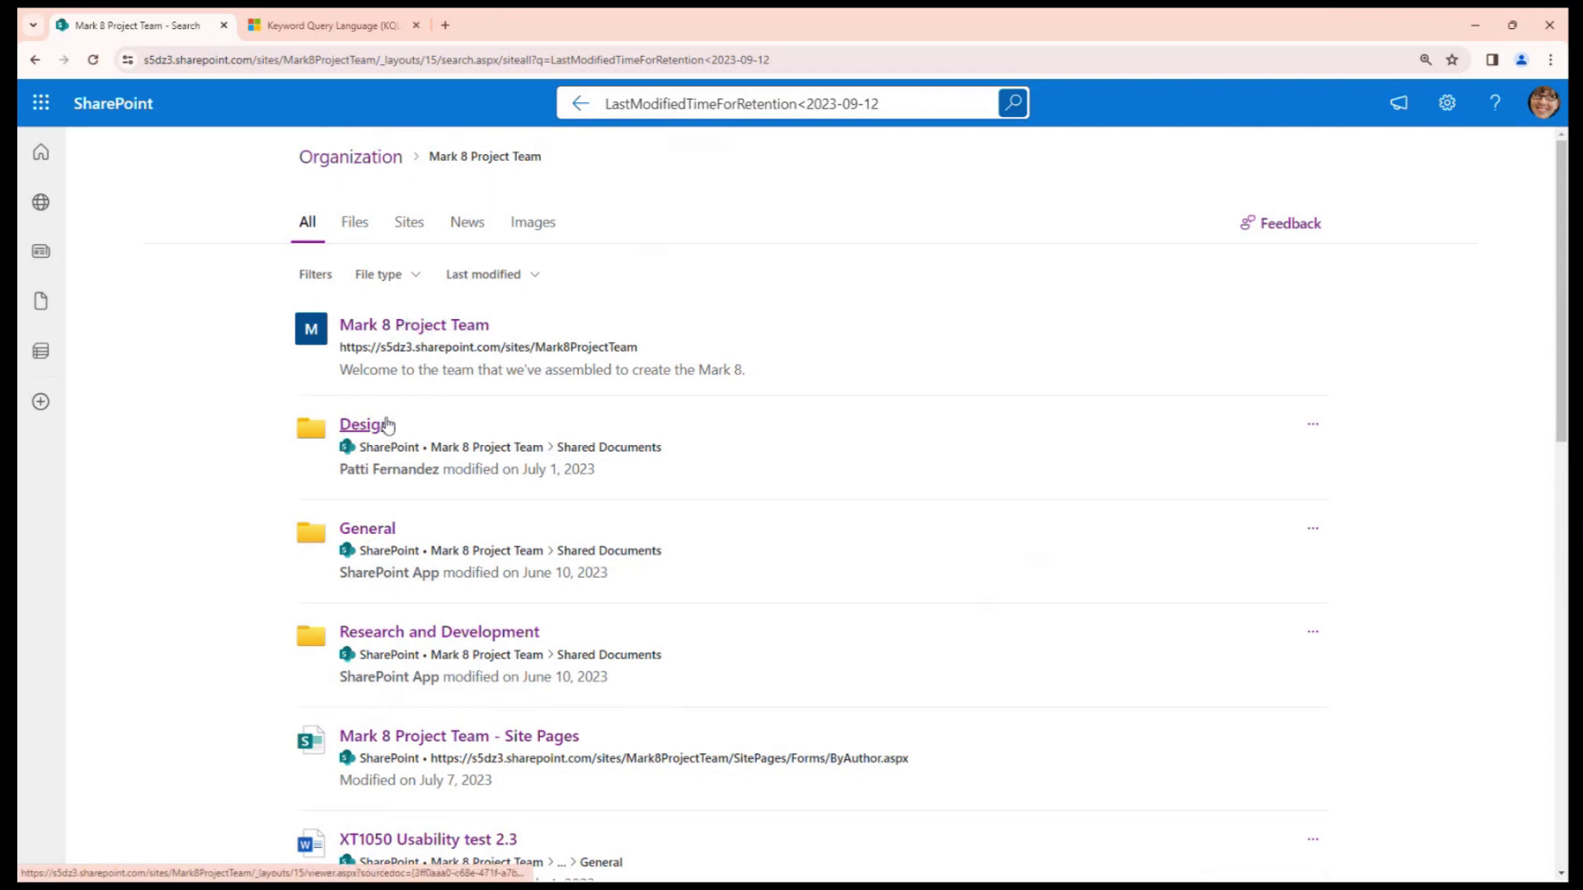
pyautogui.scroll(-4, 391, 643)
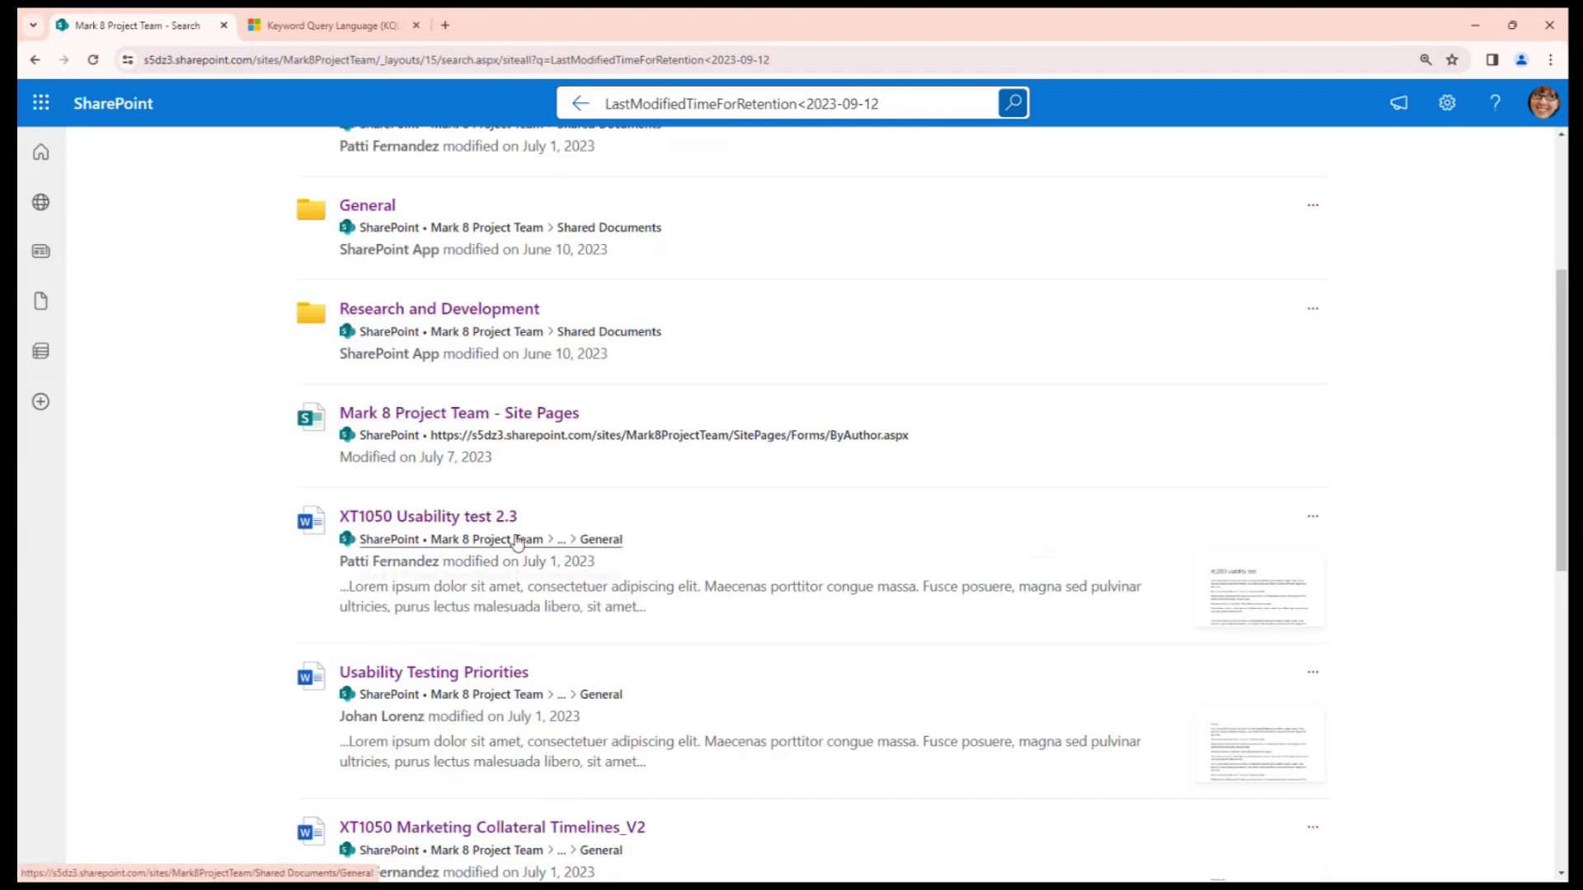
pyautogui.scroll(-2, 518, 540)
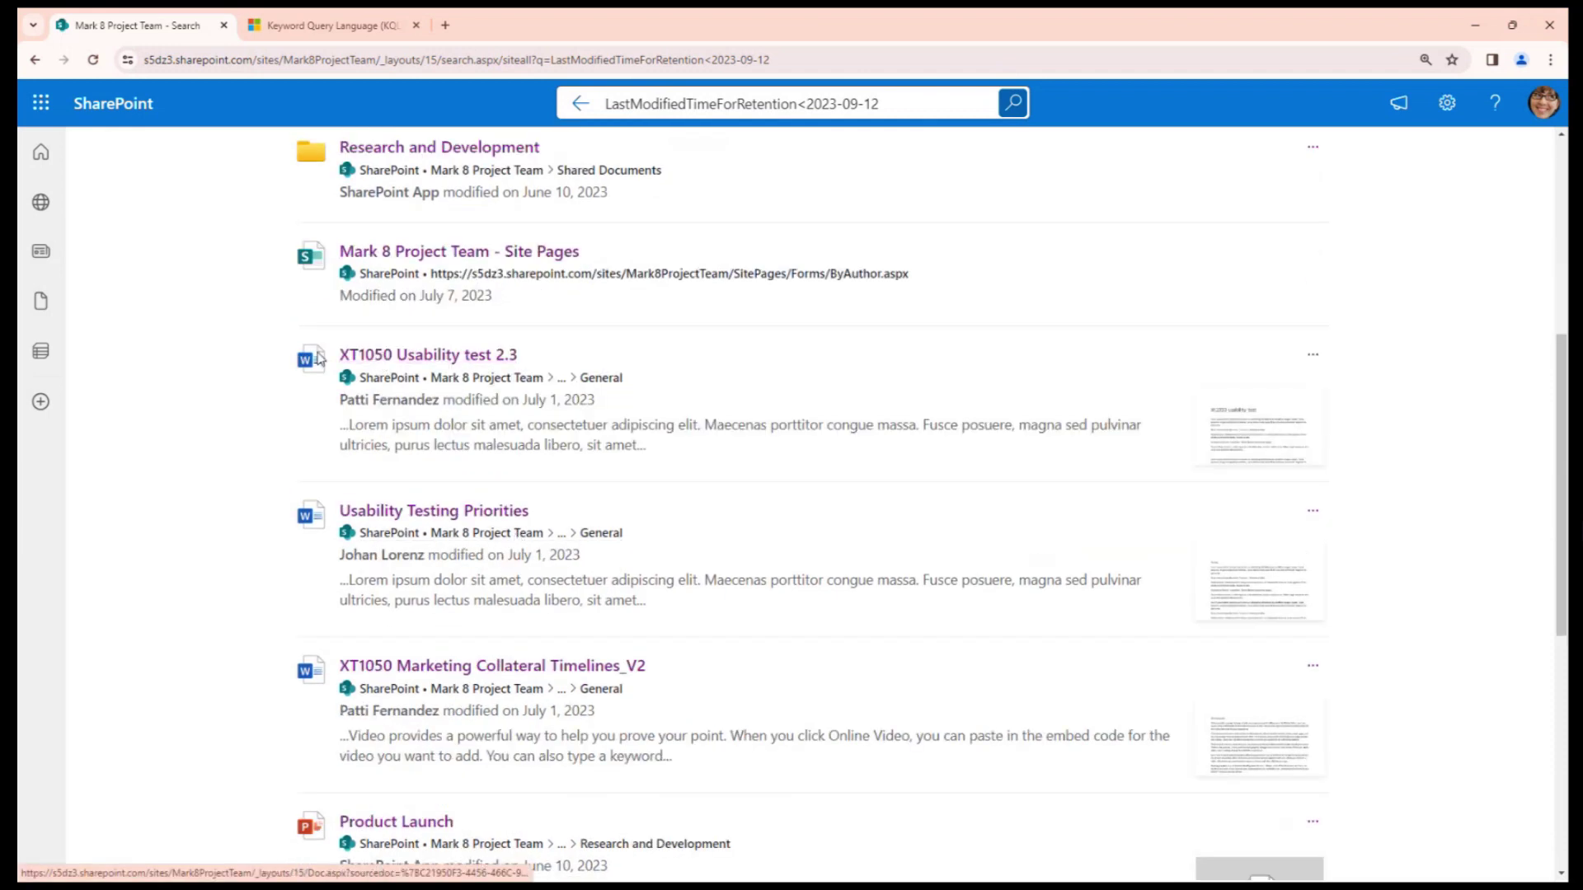
pyautogui.scroll(6, 453, 393)
# Step: Run (*.docx OR *.pptx) LastModifiedTimeForRetention<2023-09-12, bringing in the Product Launch presentation
pyautogui.click(707, 103)
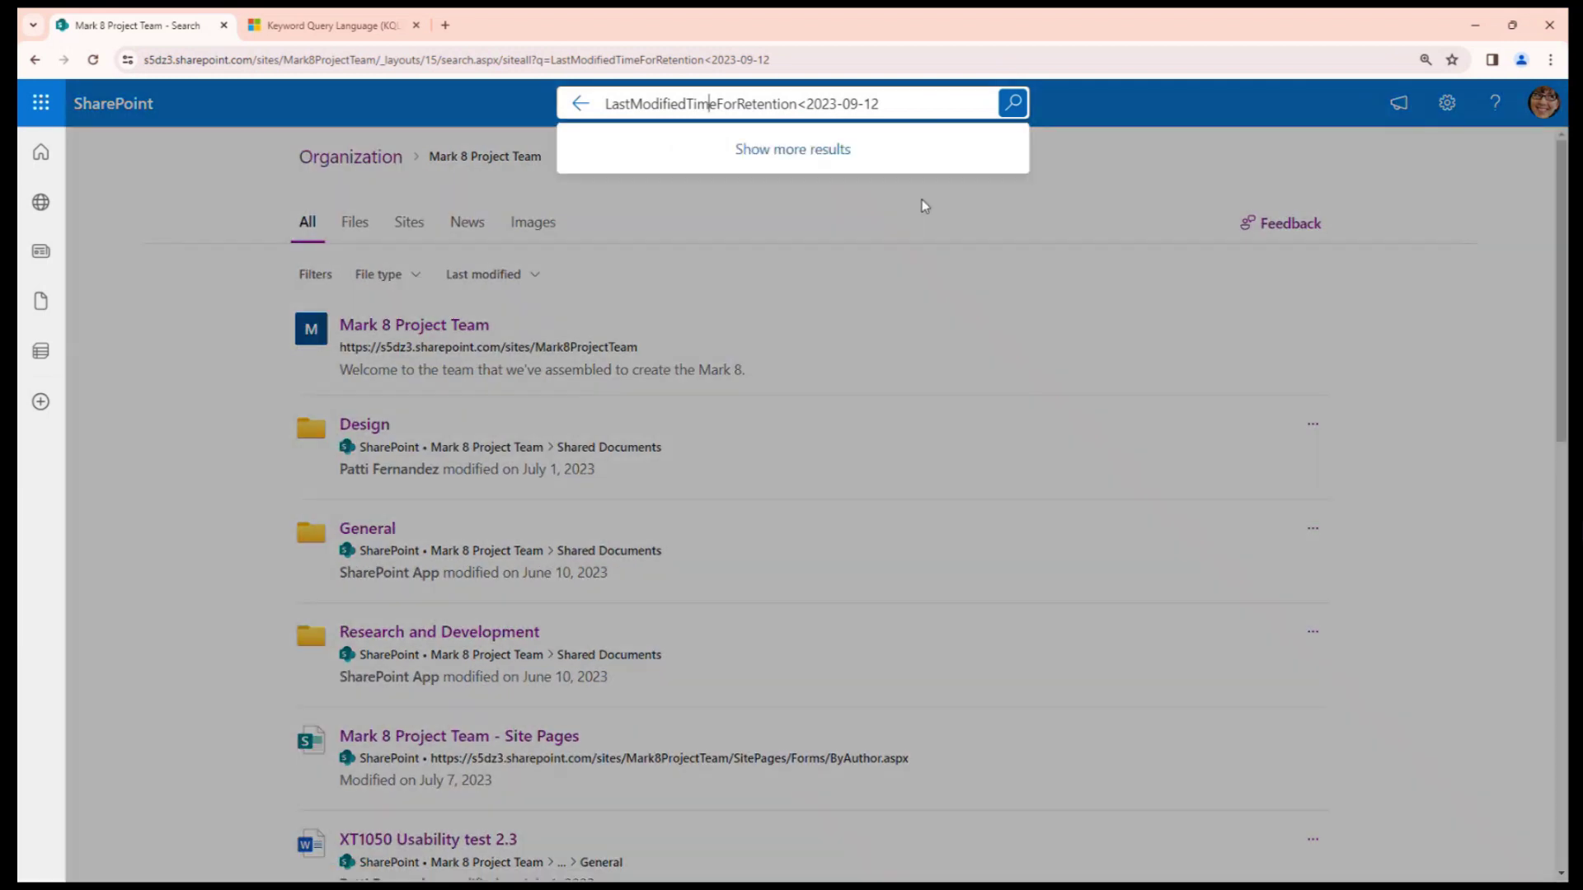
pyautogui.write('*.docx')
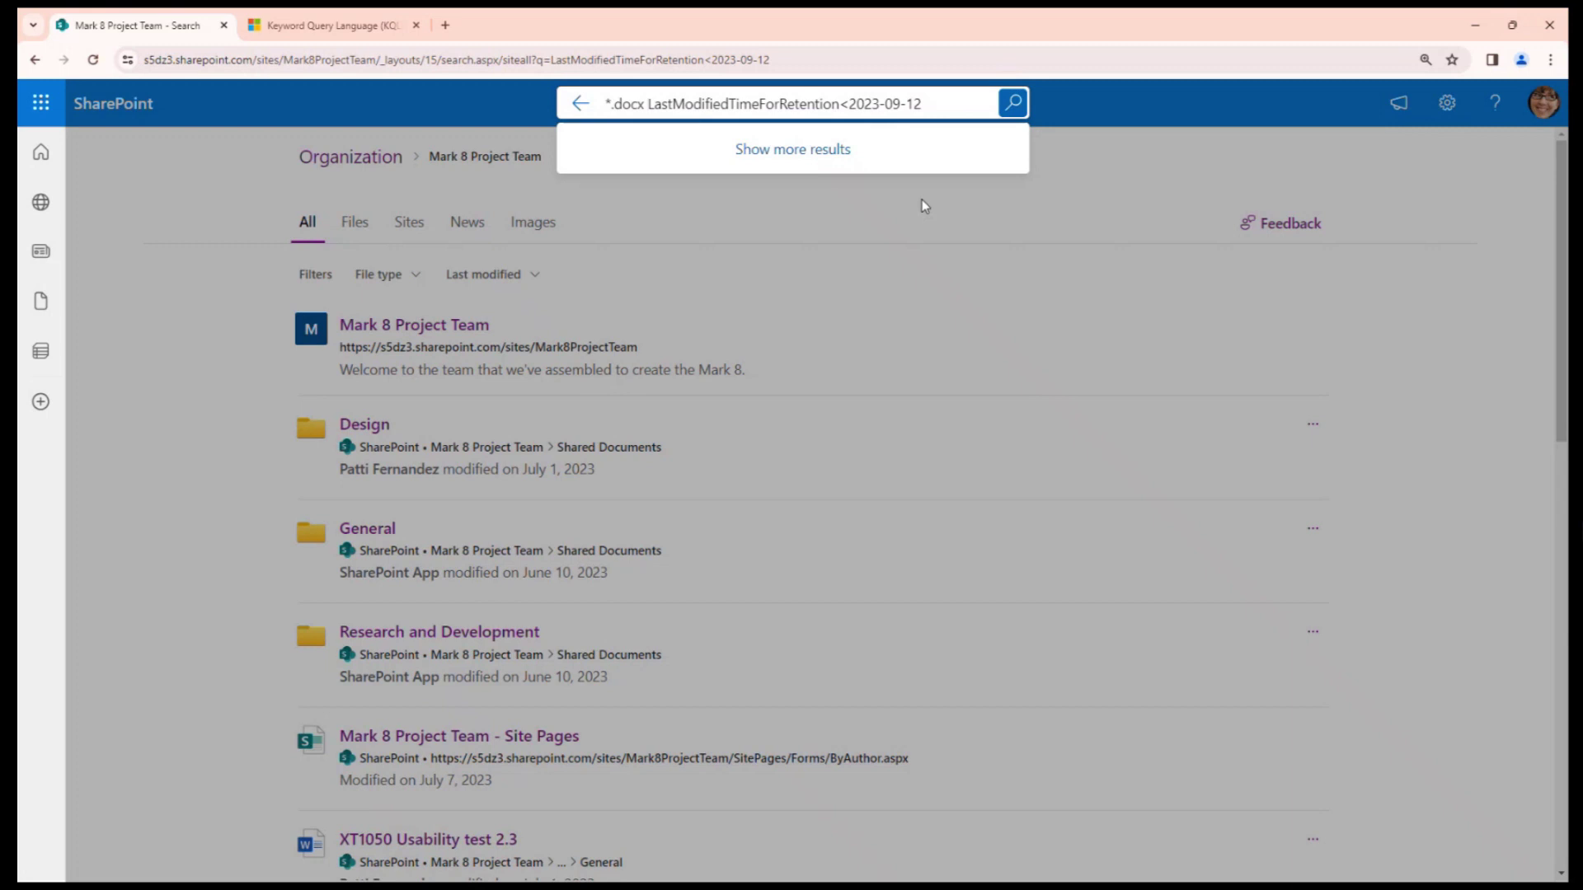
pyautogui.press('Return')
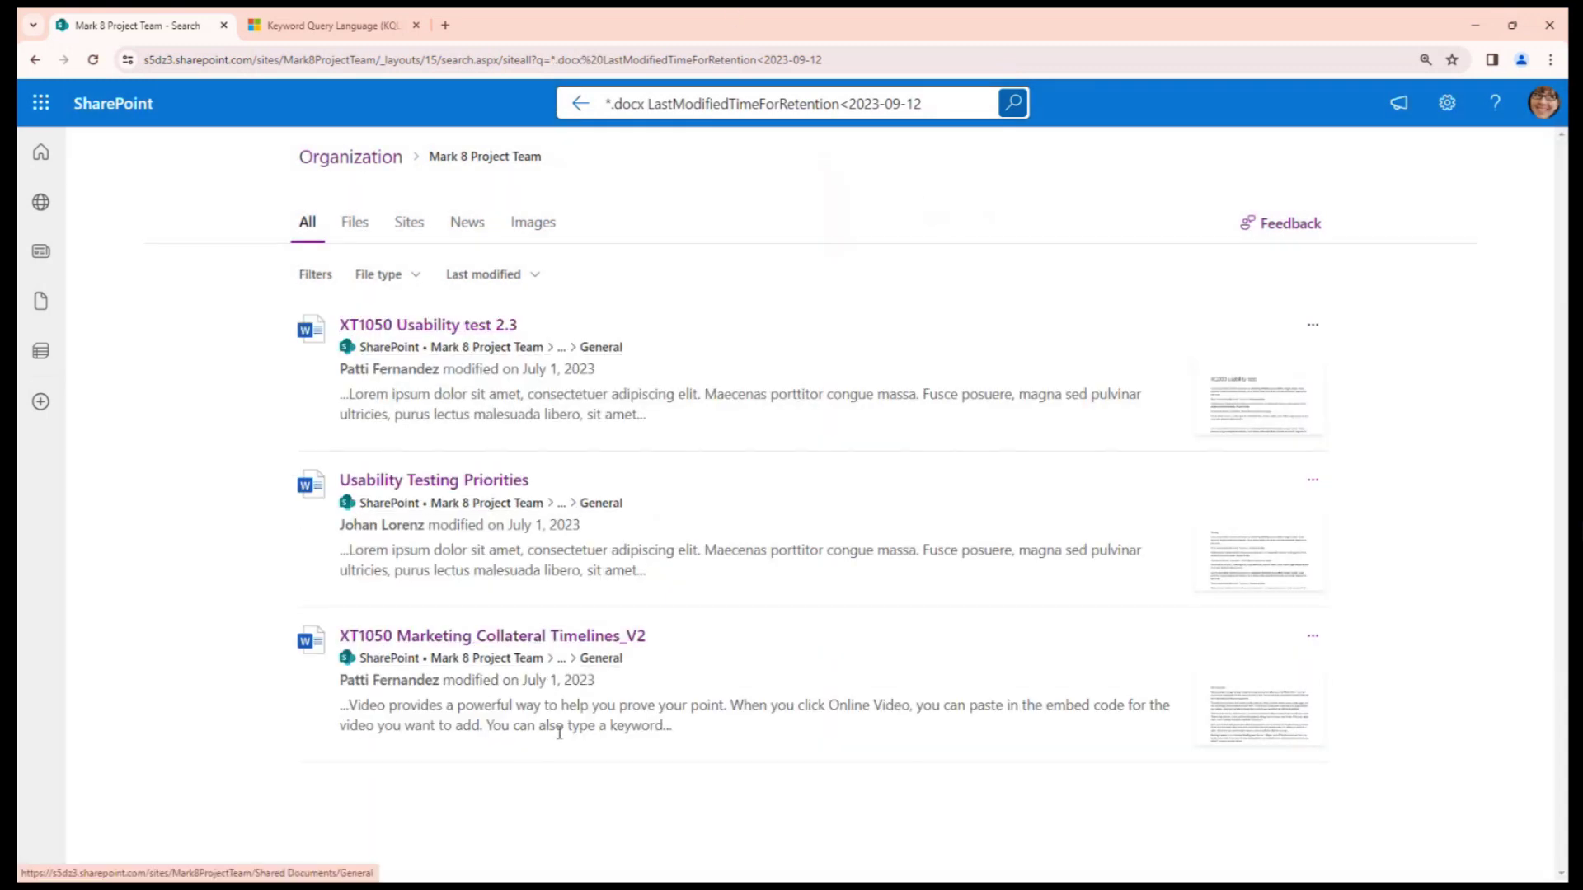
pyautogui.click(808, 108)
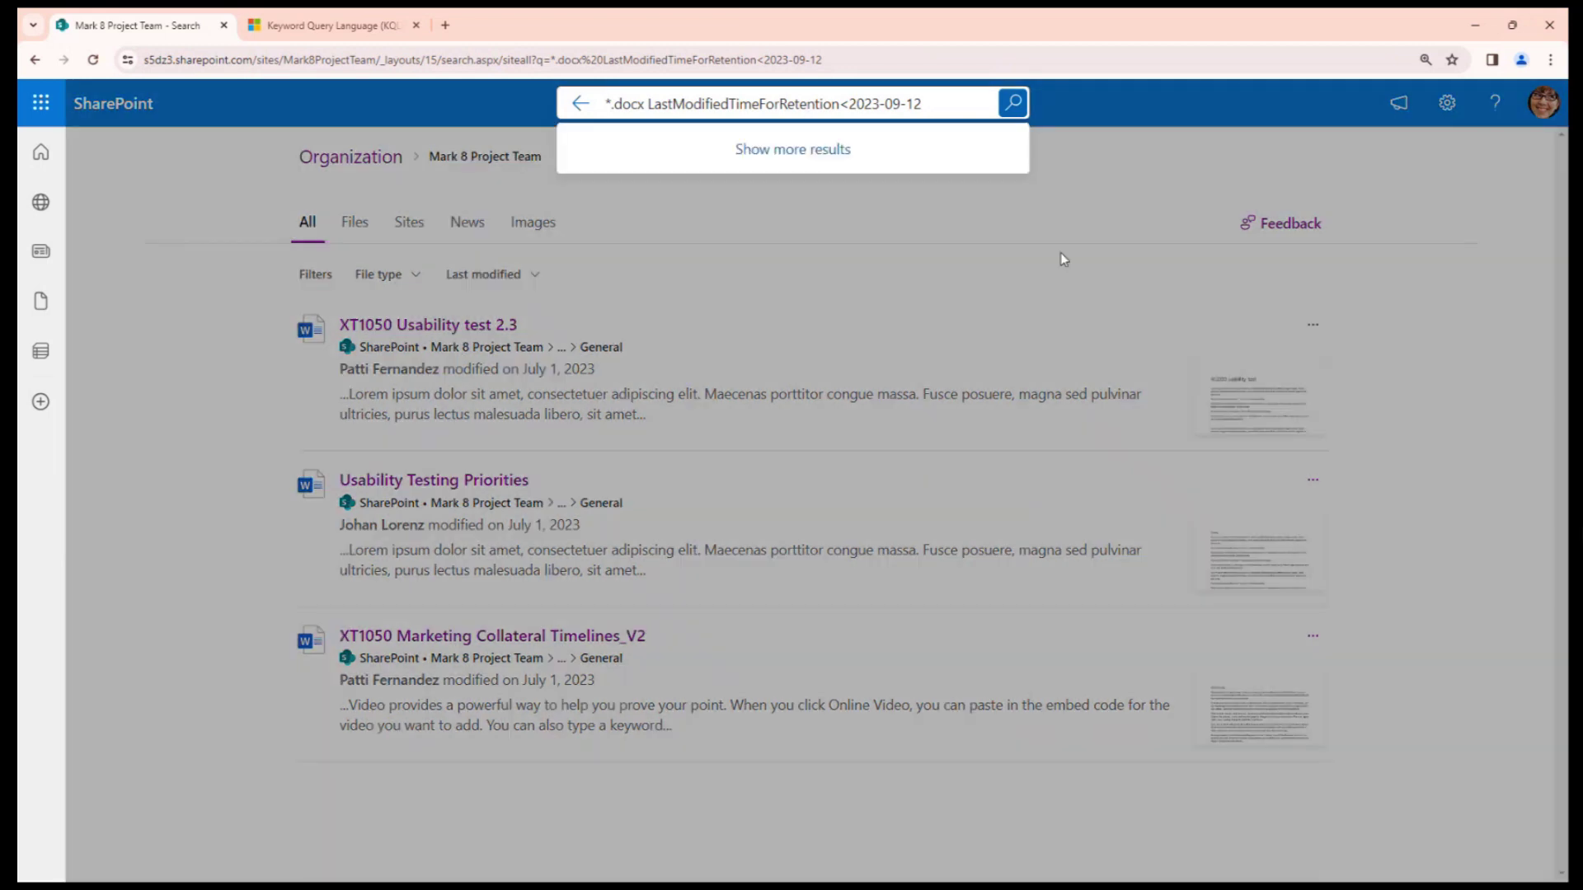
pyautogui.write('OR *.pptx)')
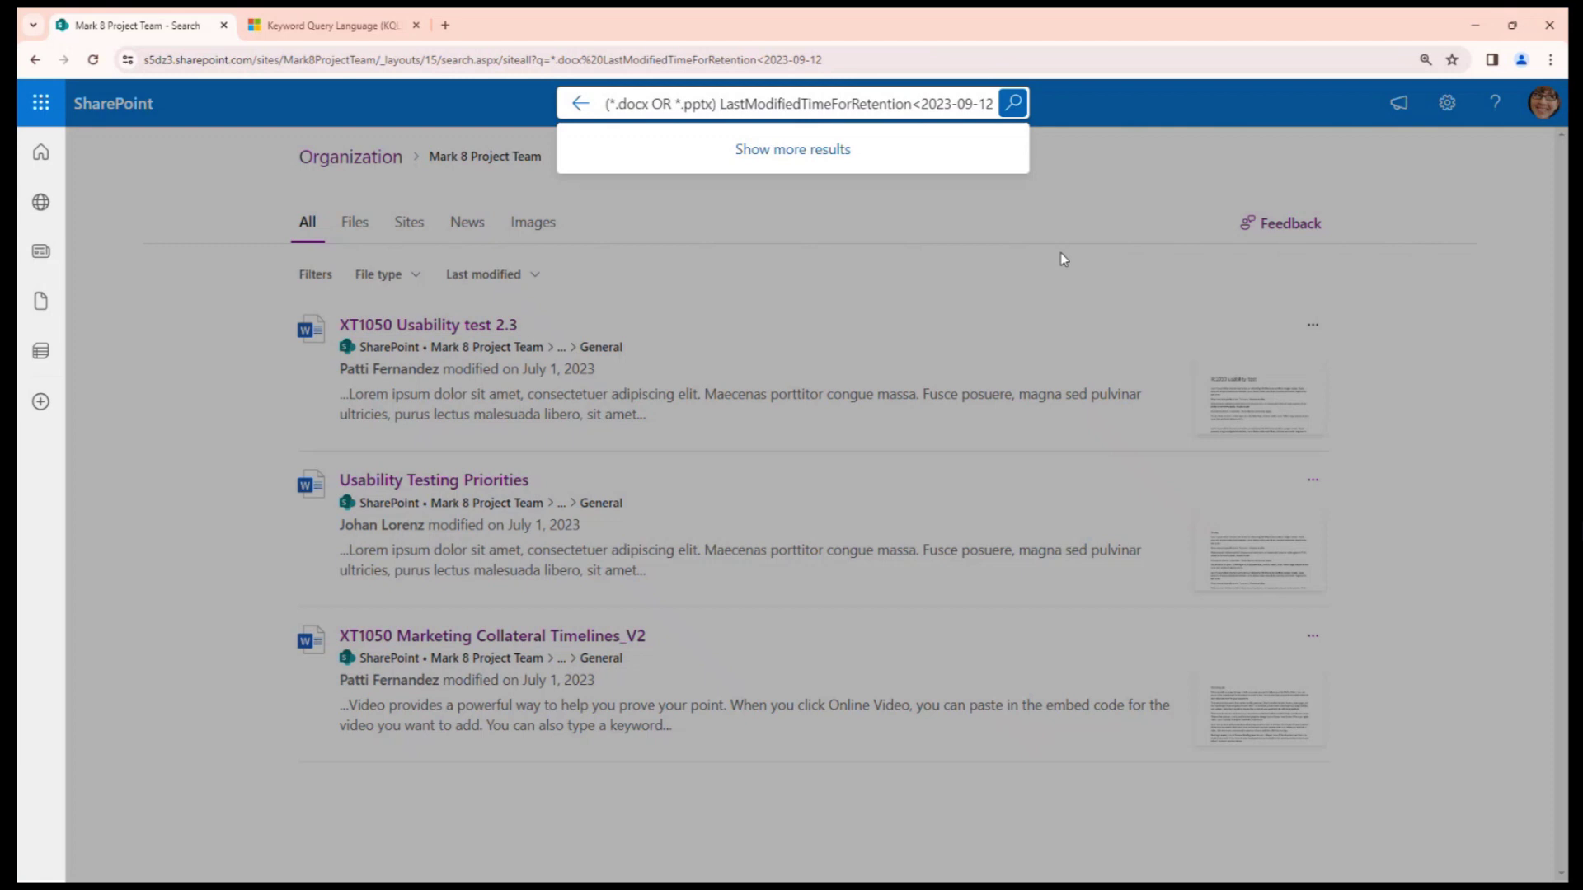
pyautogui.press('Return')
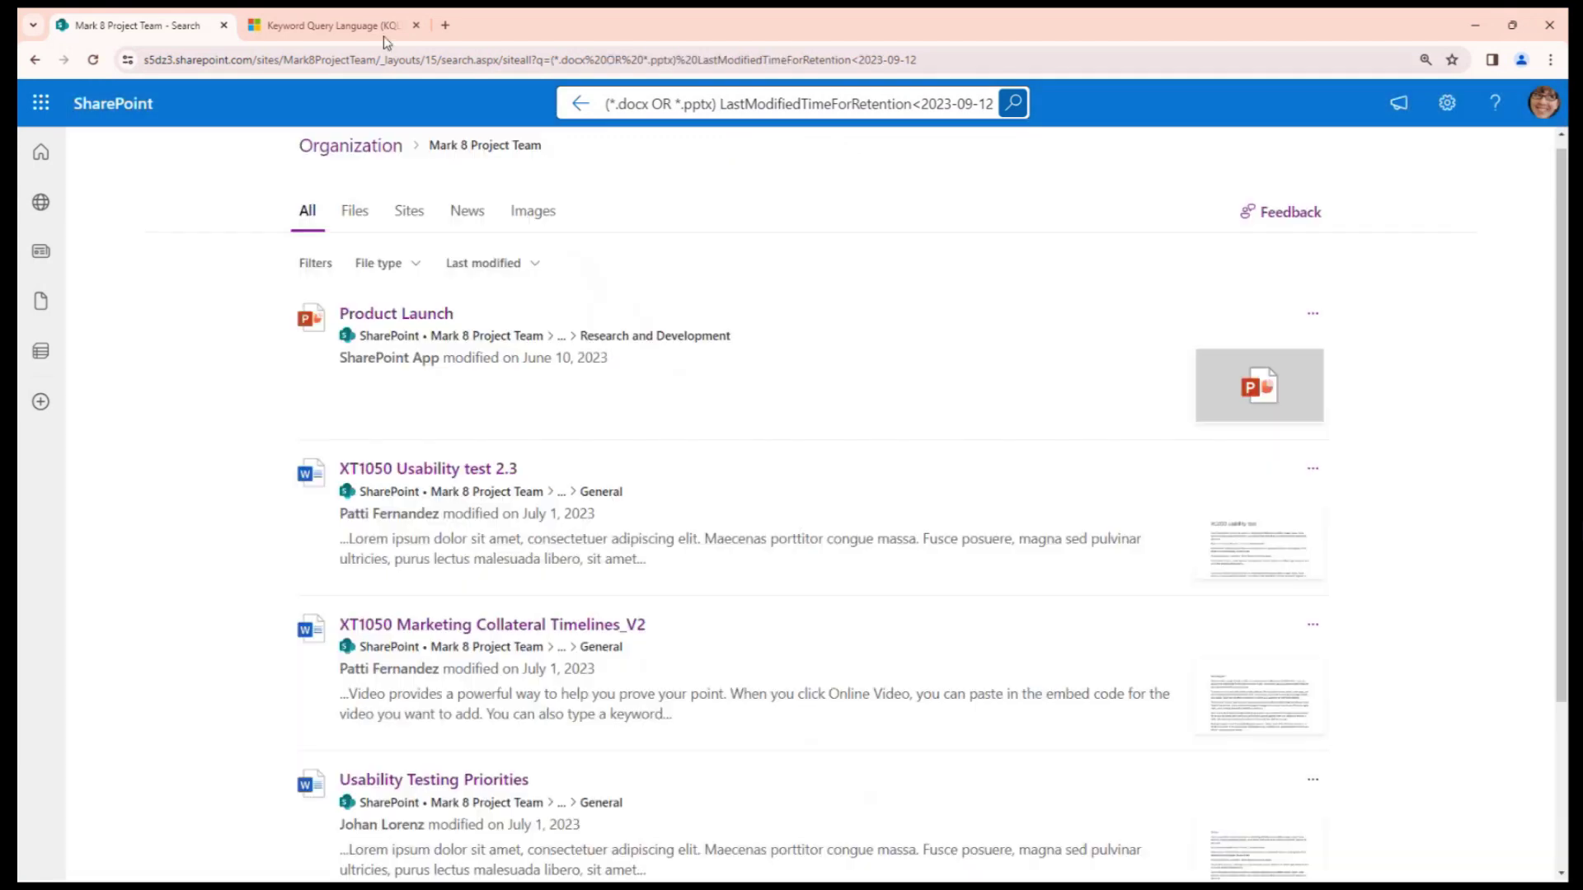
# Step: Check the KQL syntax reference page again
pyautogui.click(328, 26)
pyautogui.scroll(-15, 714, 402)
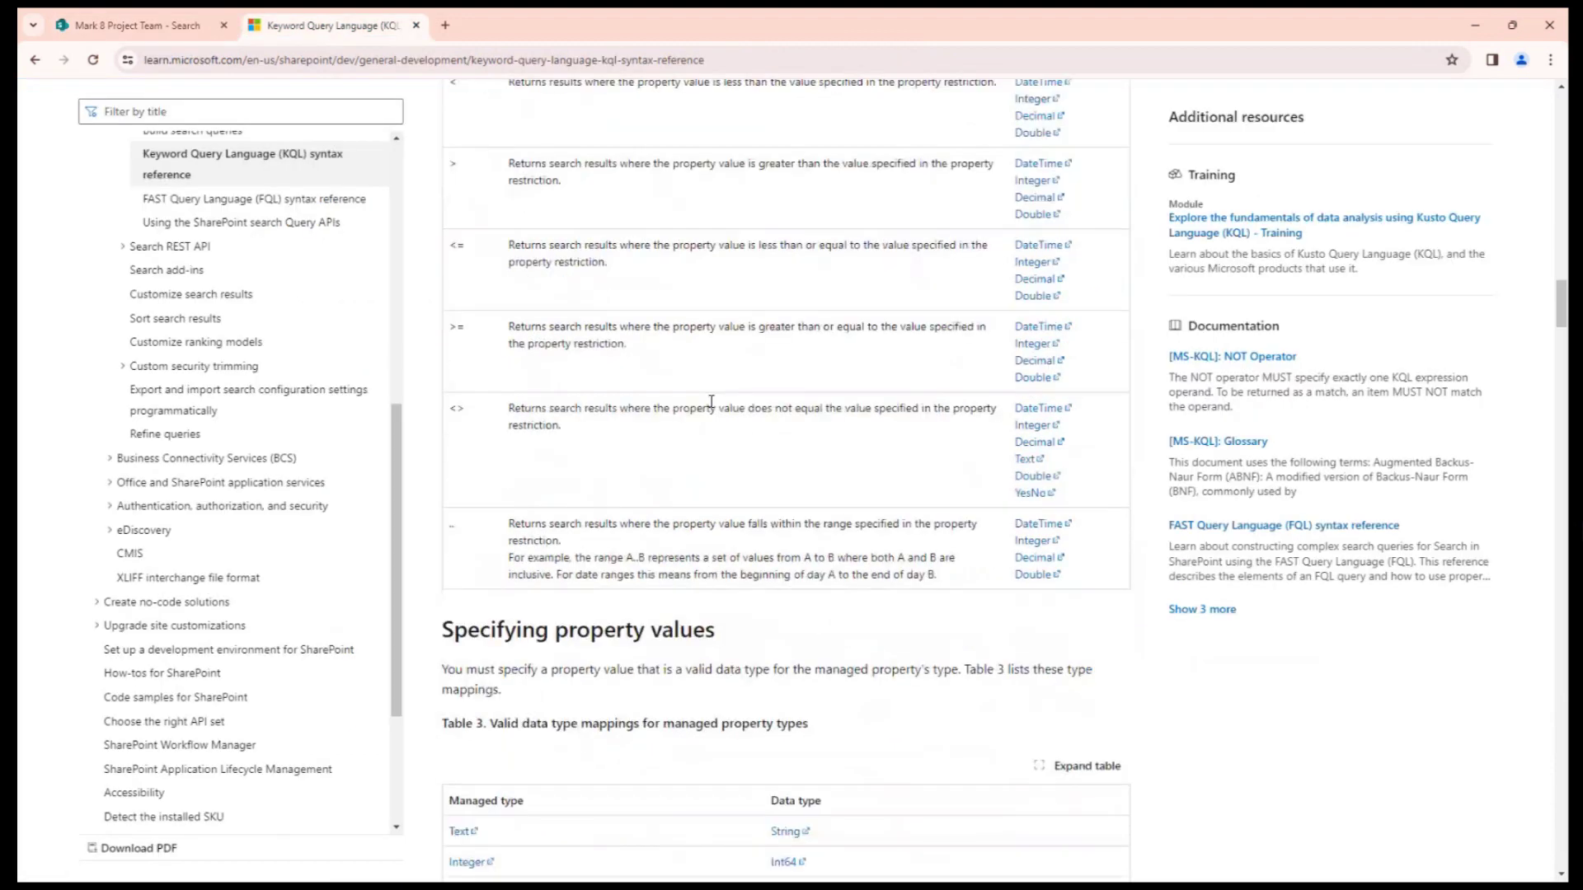
pyautogui.scroll(-20, 712, 401)
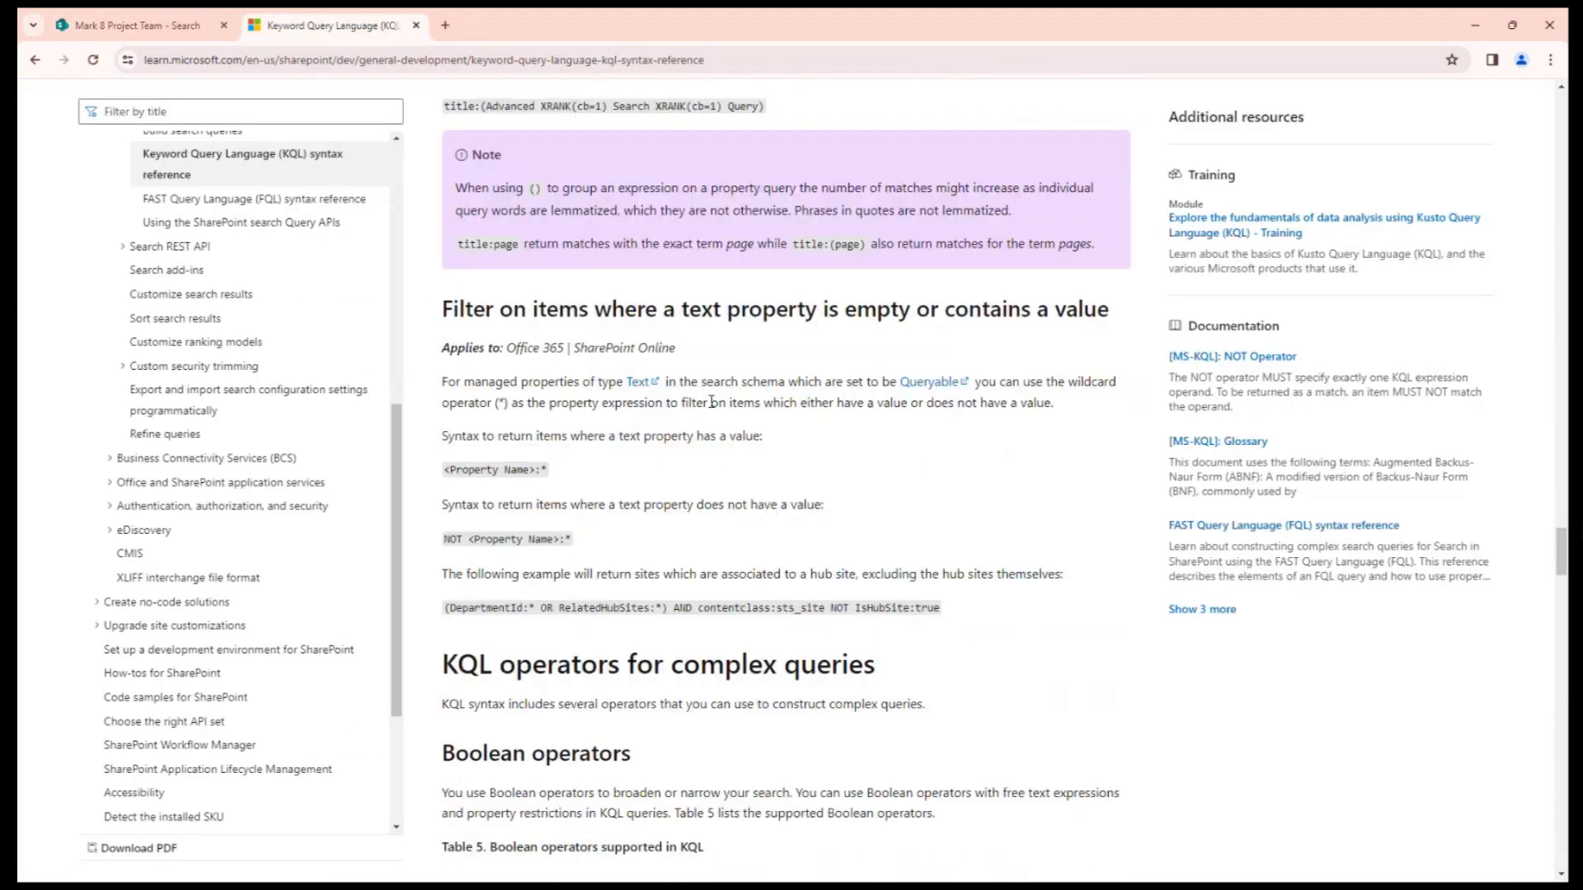
pyautogui.scroll(2, 714, 408)
pyautogui.scroll(4, 713, 408)
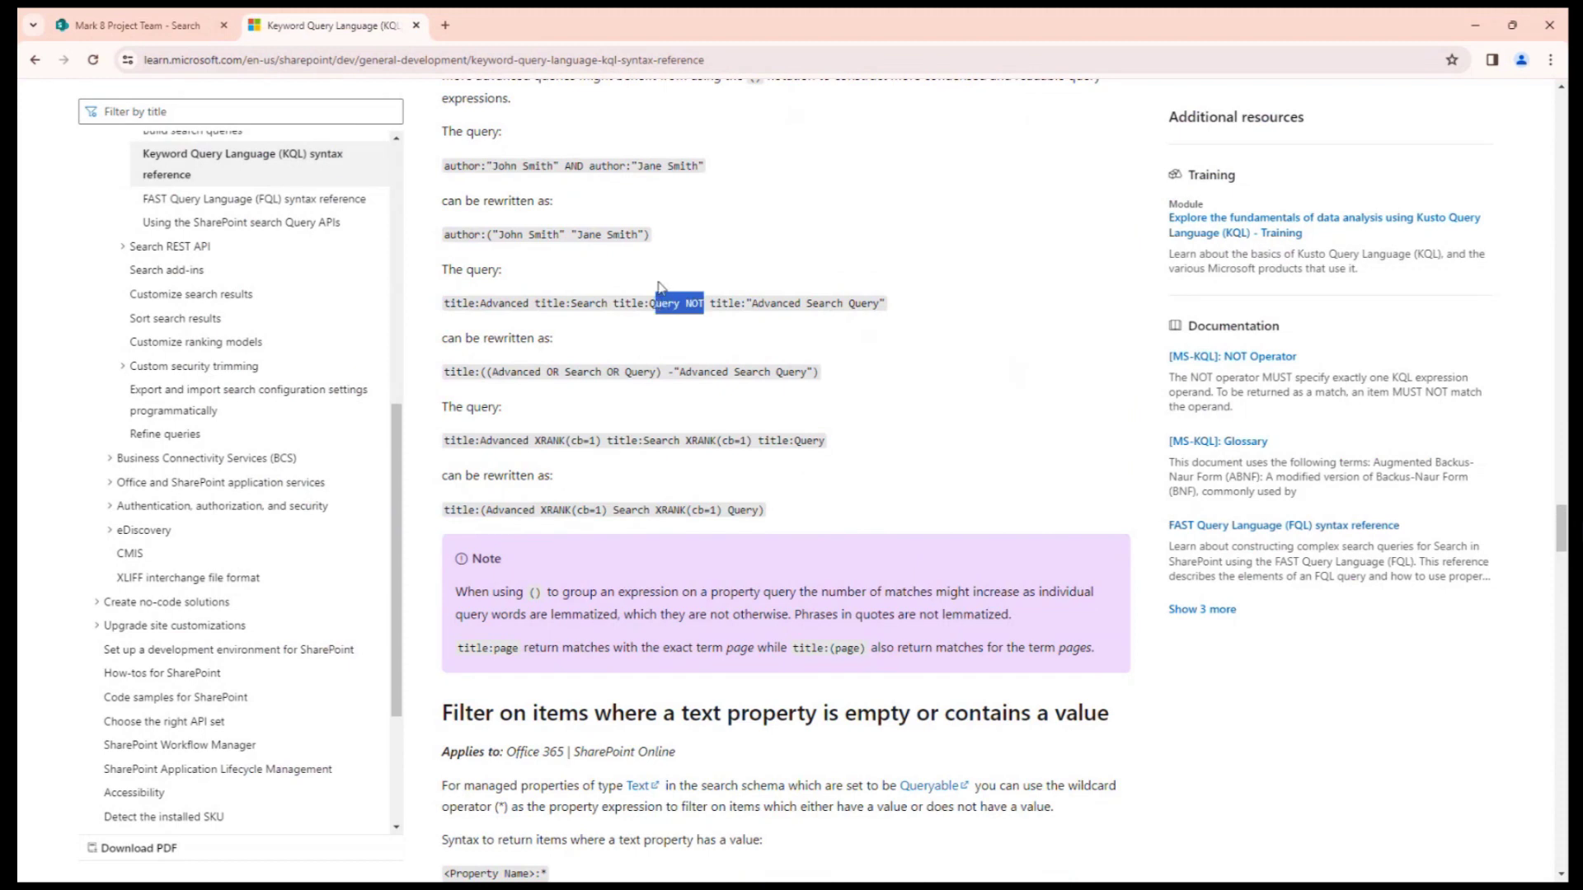
# Step: Narrow the search to *.pptx LastModifiedTimeForRetention<2023-09-12 and rerun it
pyautogui.hotkey('ctrl', 'shift', 'Tab')
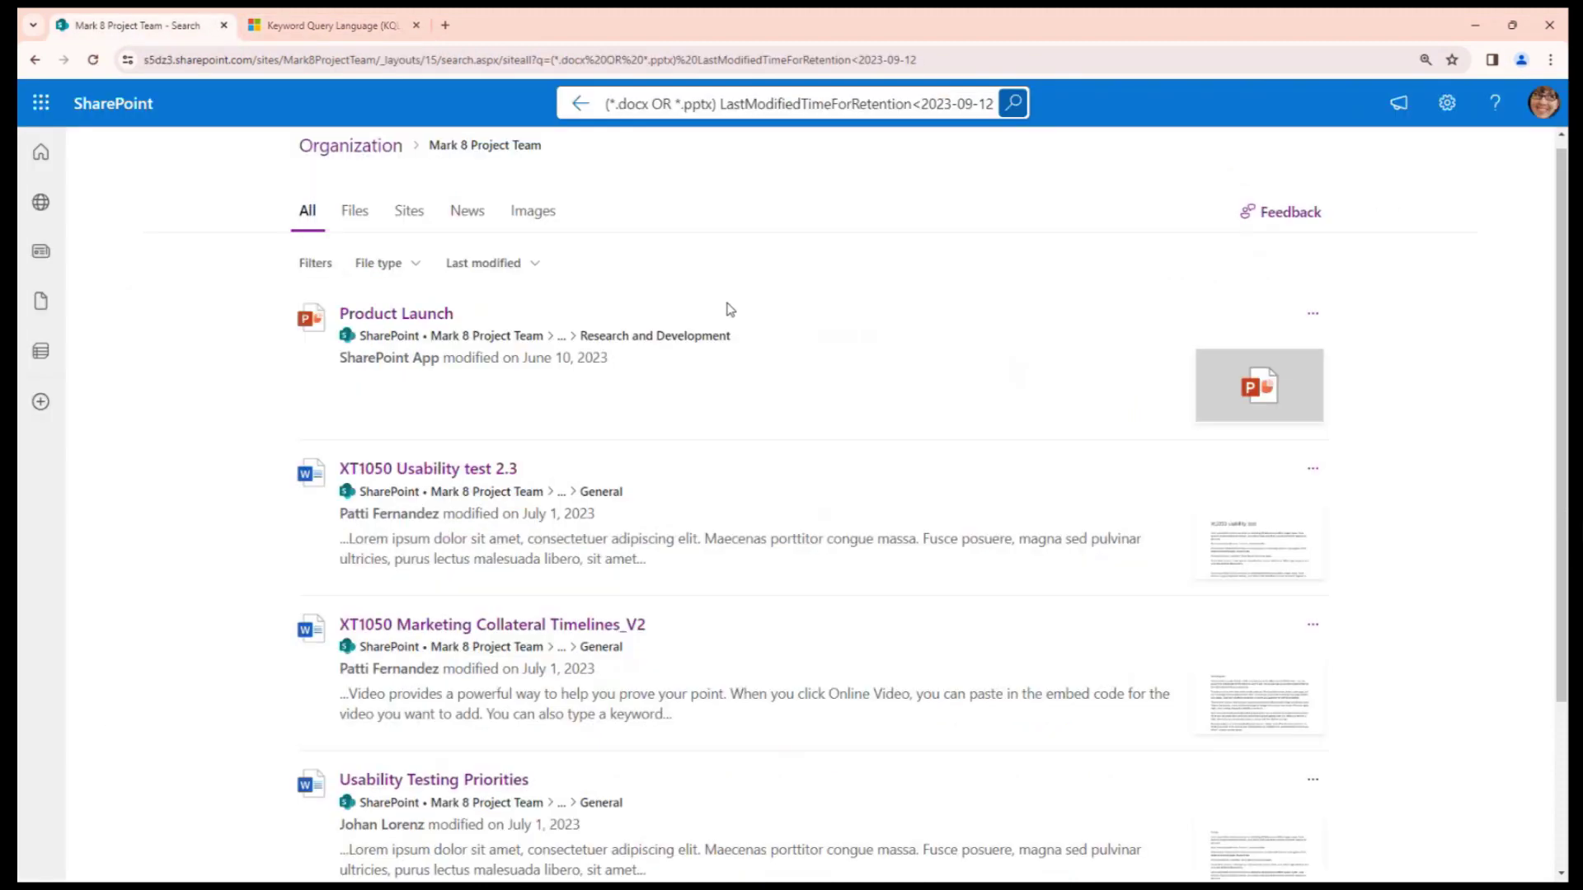
pyautogui.scroll(-3, 626, 449)
pyautogui.scroll(3, 626, 450)
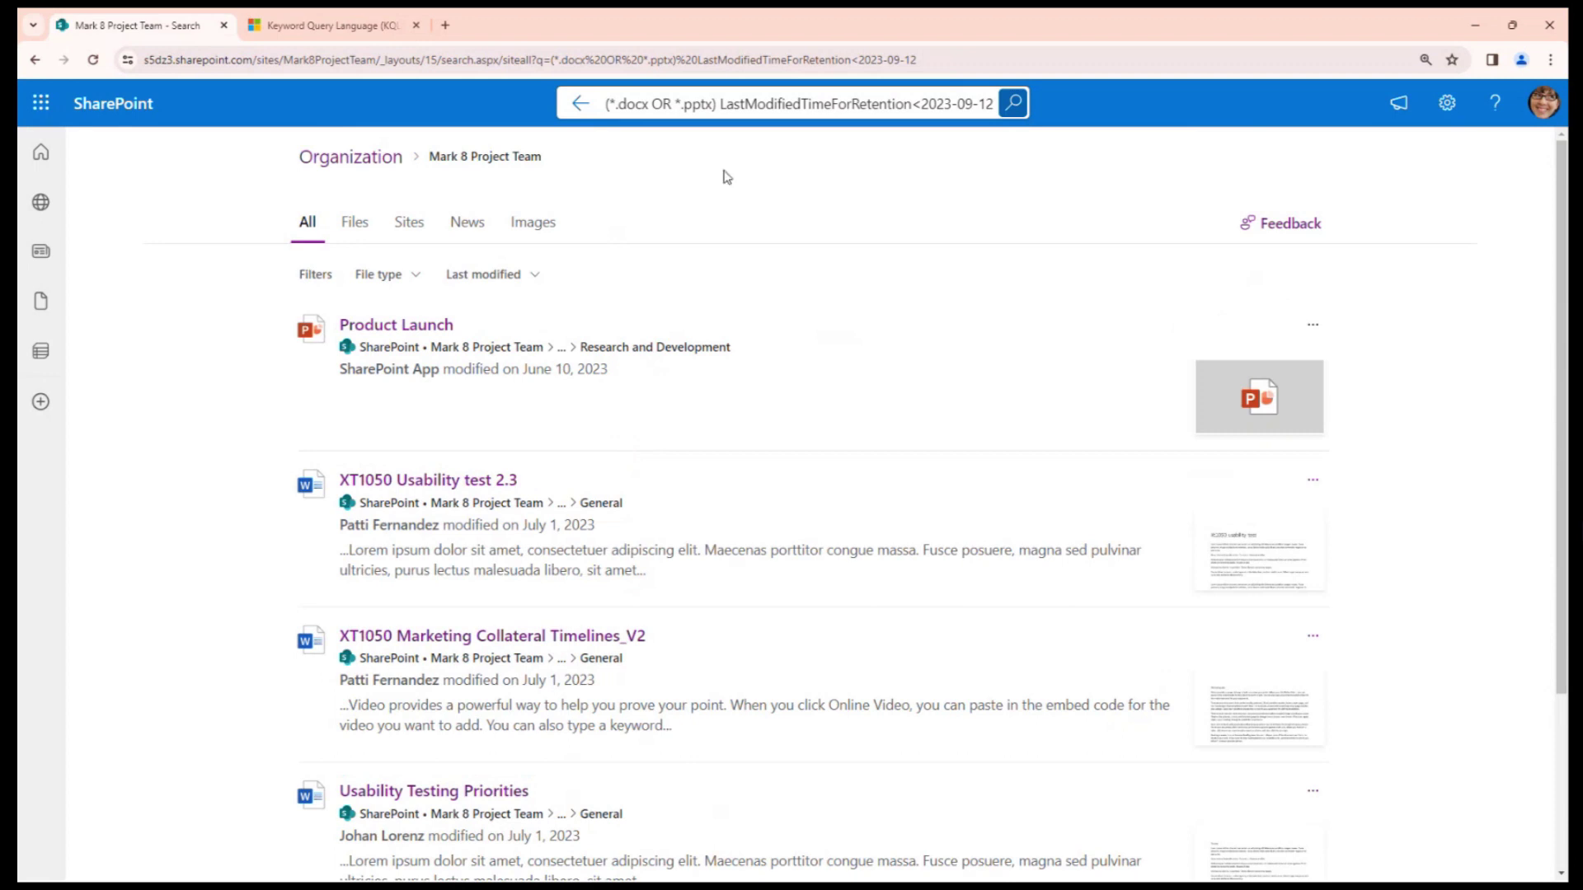
pyautogui.click(680, 107)
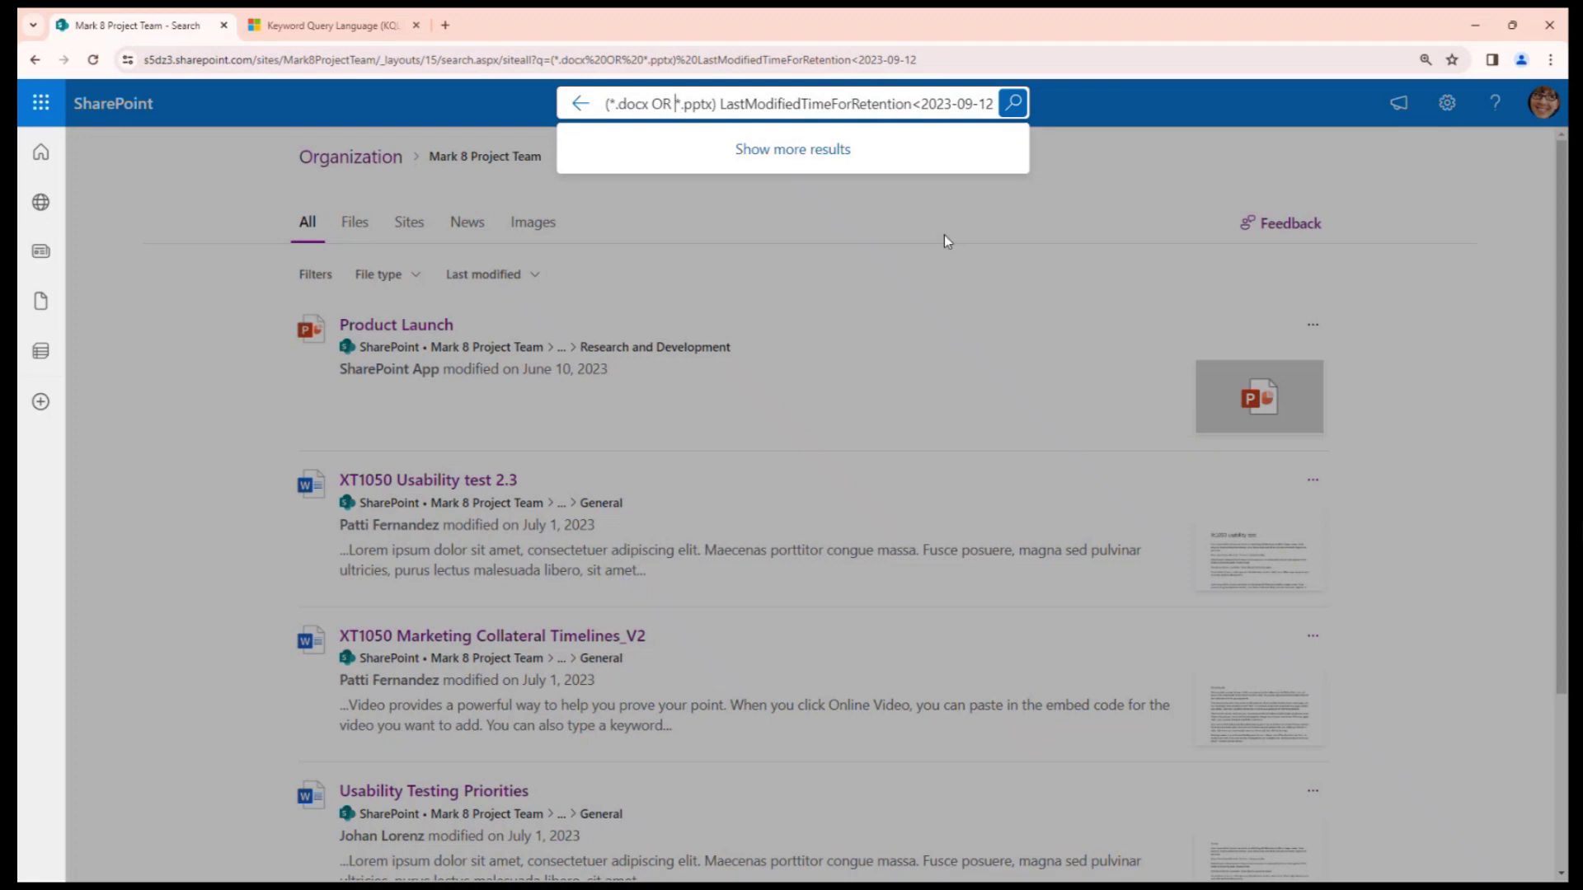
pyautogui.hotkey('shift', 'Home')
pyautogui.press('BackSpace')
pyautogui.press('BackSpace')
pyautogui.press('Return')
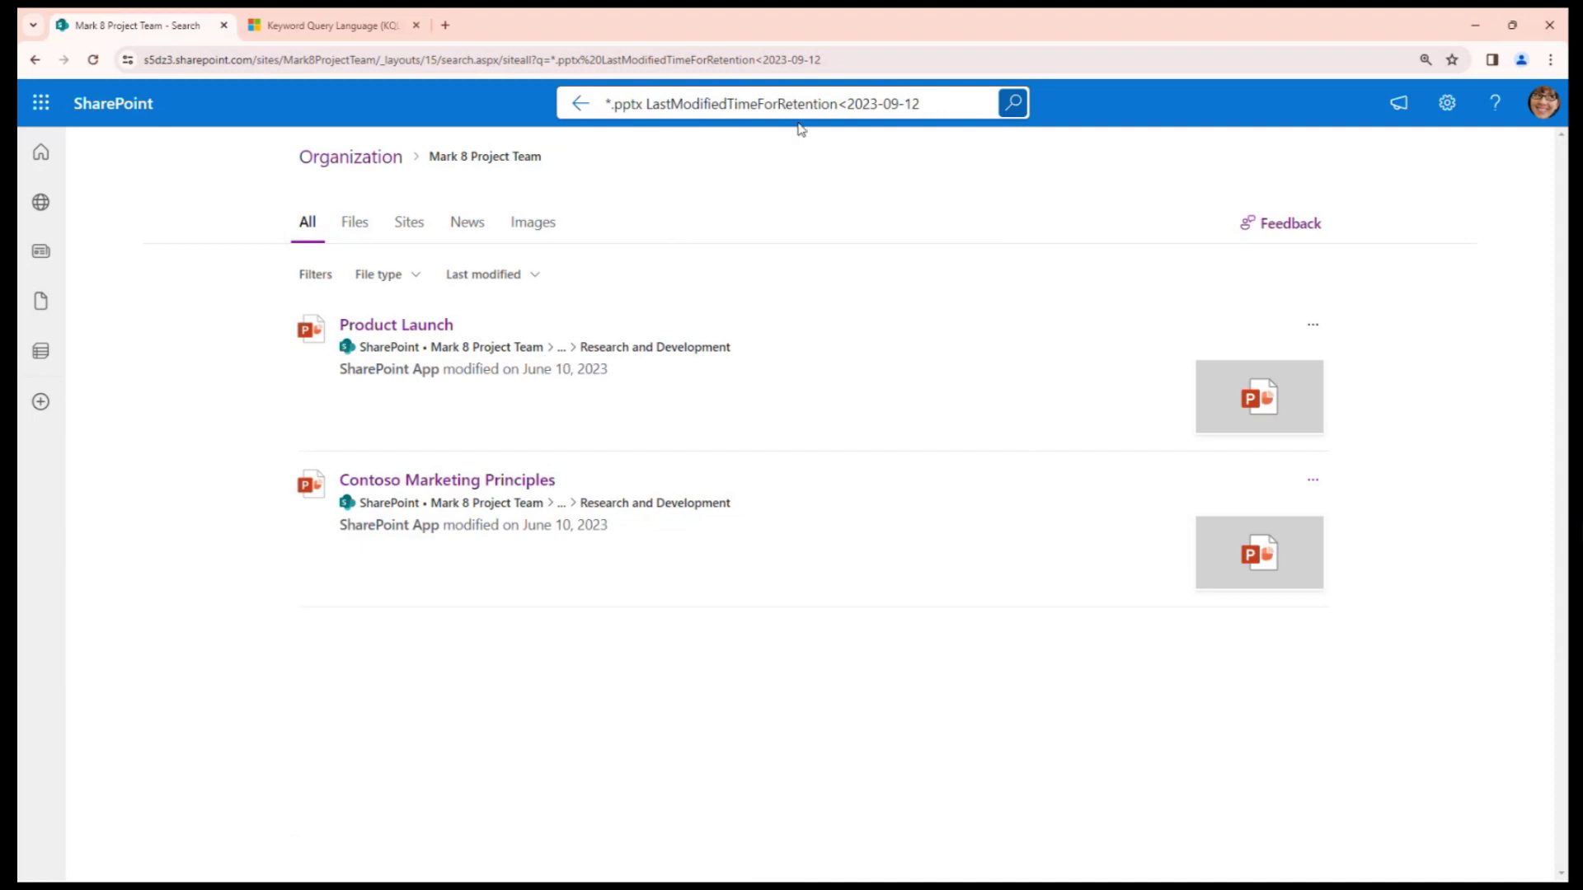
# Step: Remove the retention date condition and search all *.pptx files, adding New Design Proposal for 2024
pyautogui.click(844, 103)
pyautogui.press('Home')
pyautogui.hotkey('ctrl', 'Right')
pyautogui.hotkey('shift', 'End')
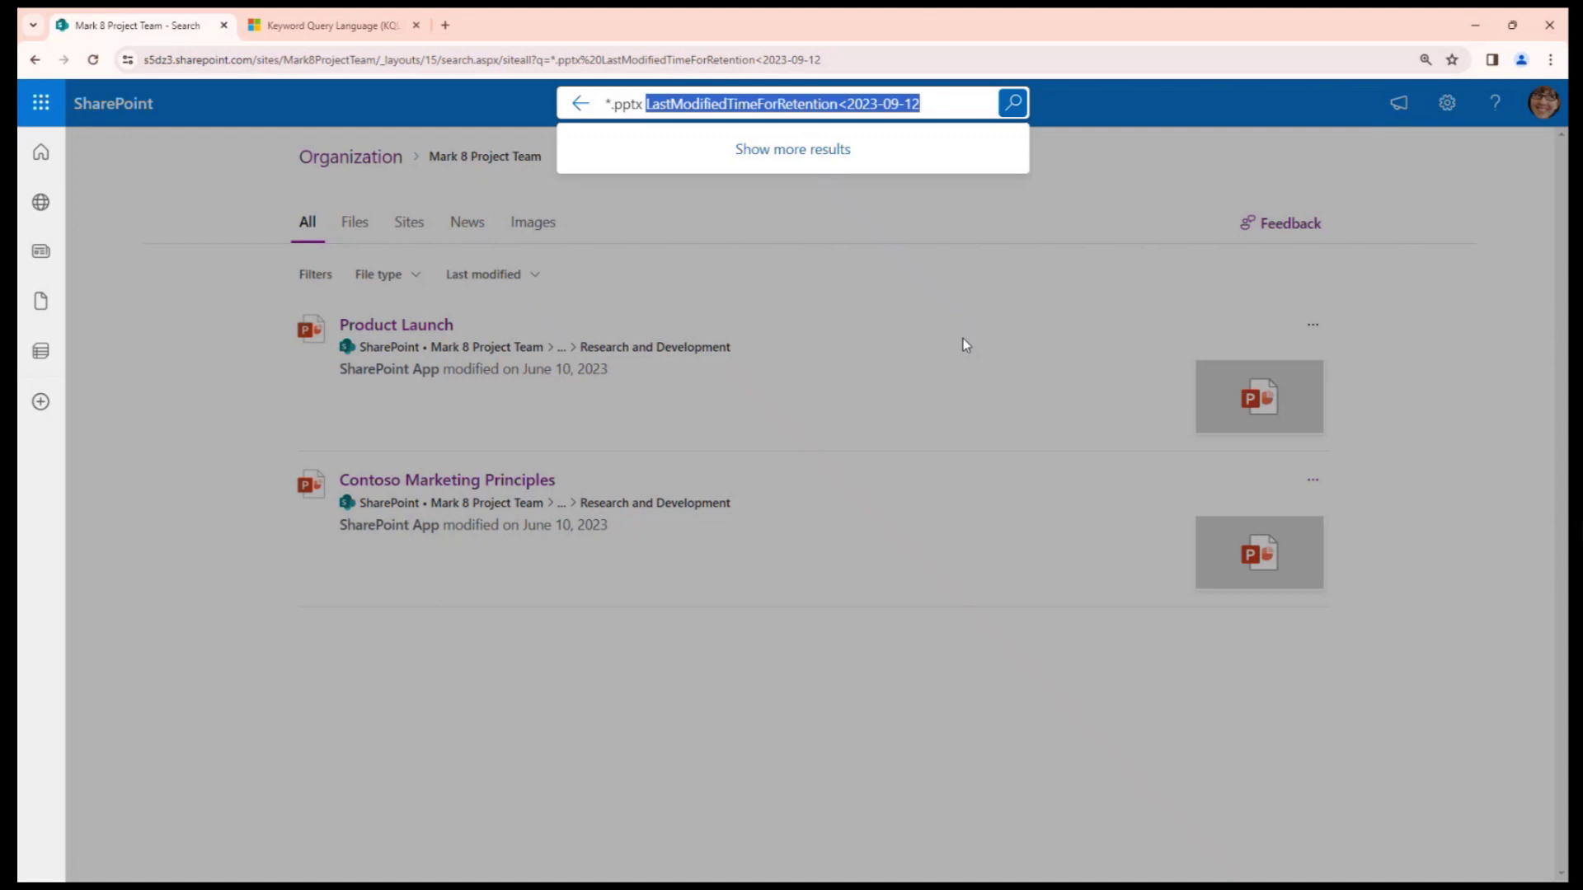
pyautogui.press('BackSpace')
pyautogui.press('Return')
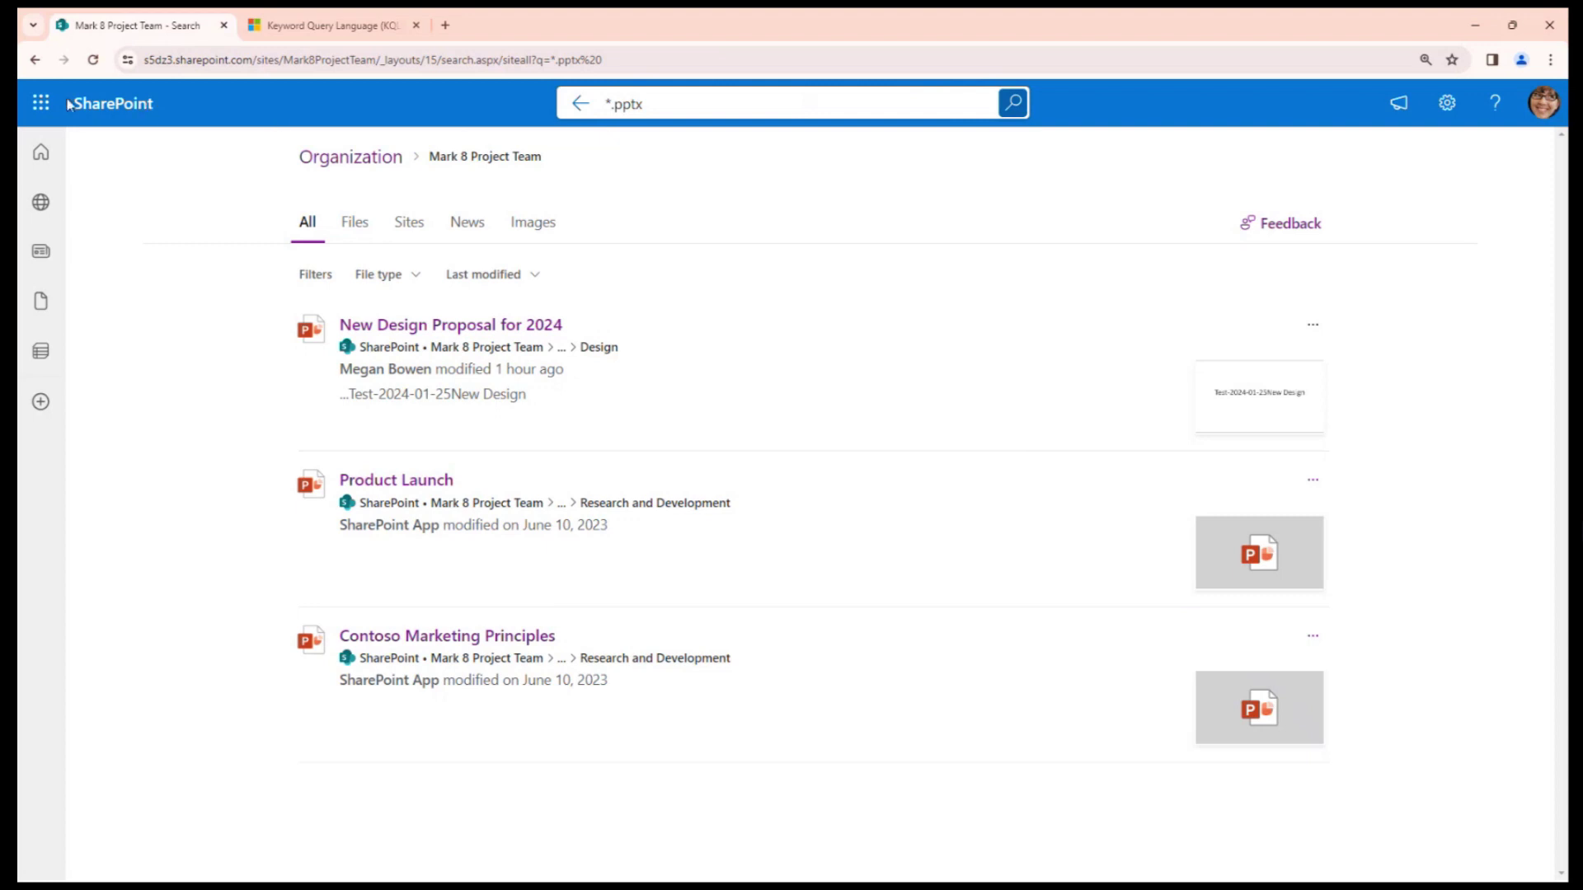
# Step: Search Teams for LastModifiedTimeForRetention<2023-09-12 and show only file results
pyautogui.click(40, 102)
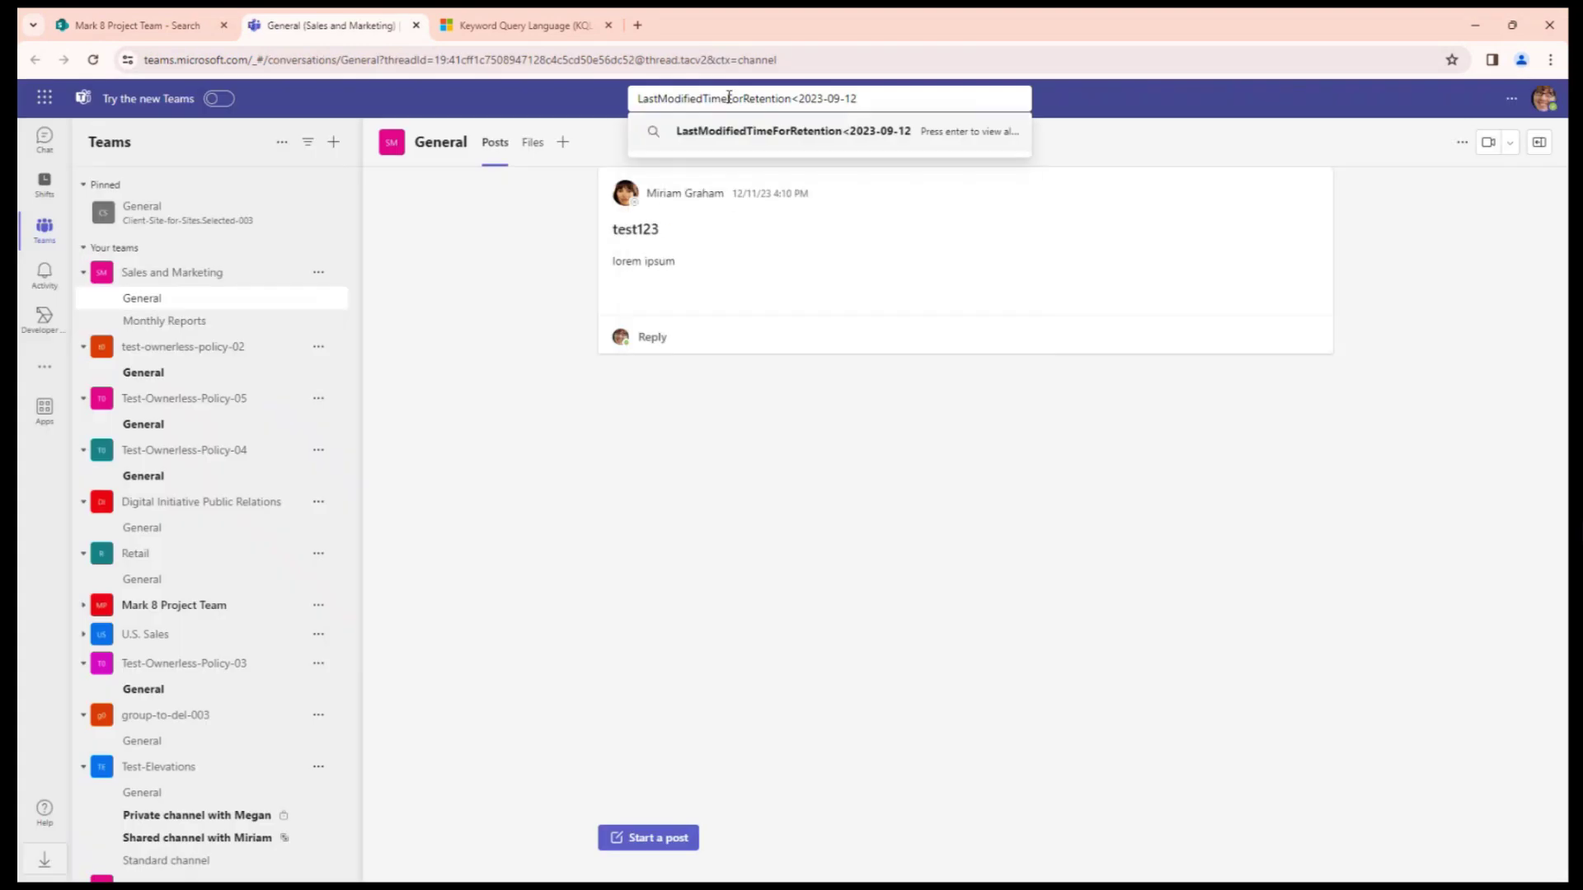
pyautogui.press('Return')
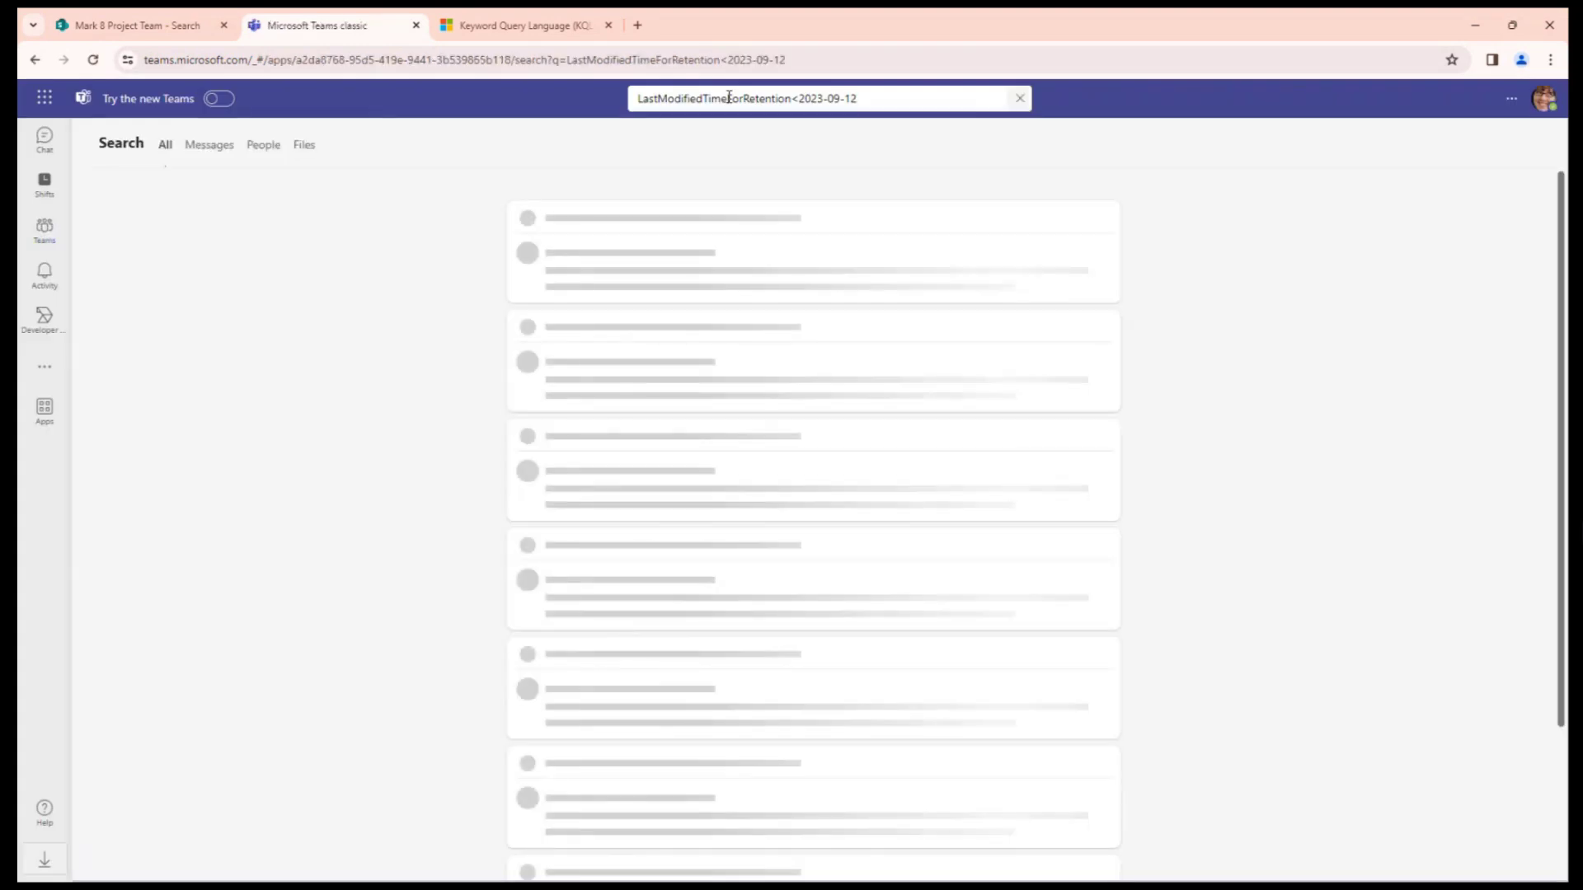
pyautogui.click(303, 155)
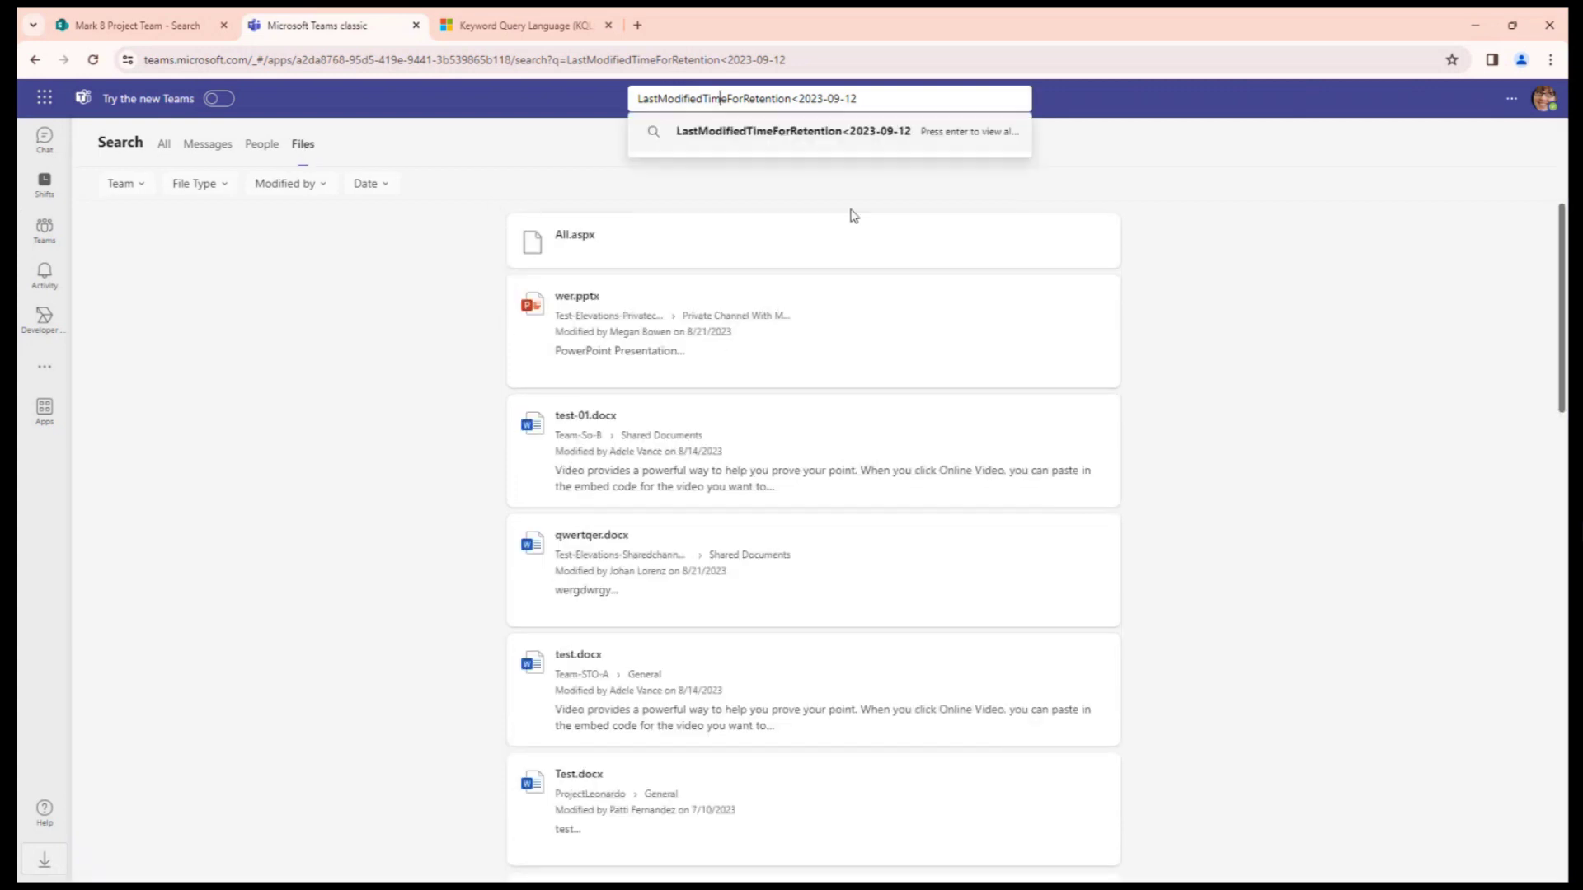
# Step: Prefix the Teams query with *.pptx to list three presentations, then bring up OneDrive
pyautogui.click(853, 216)
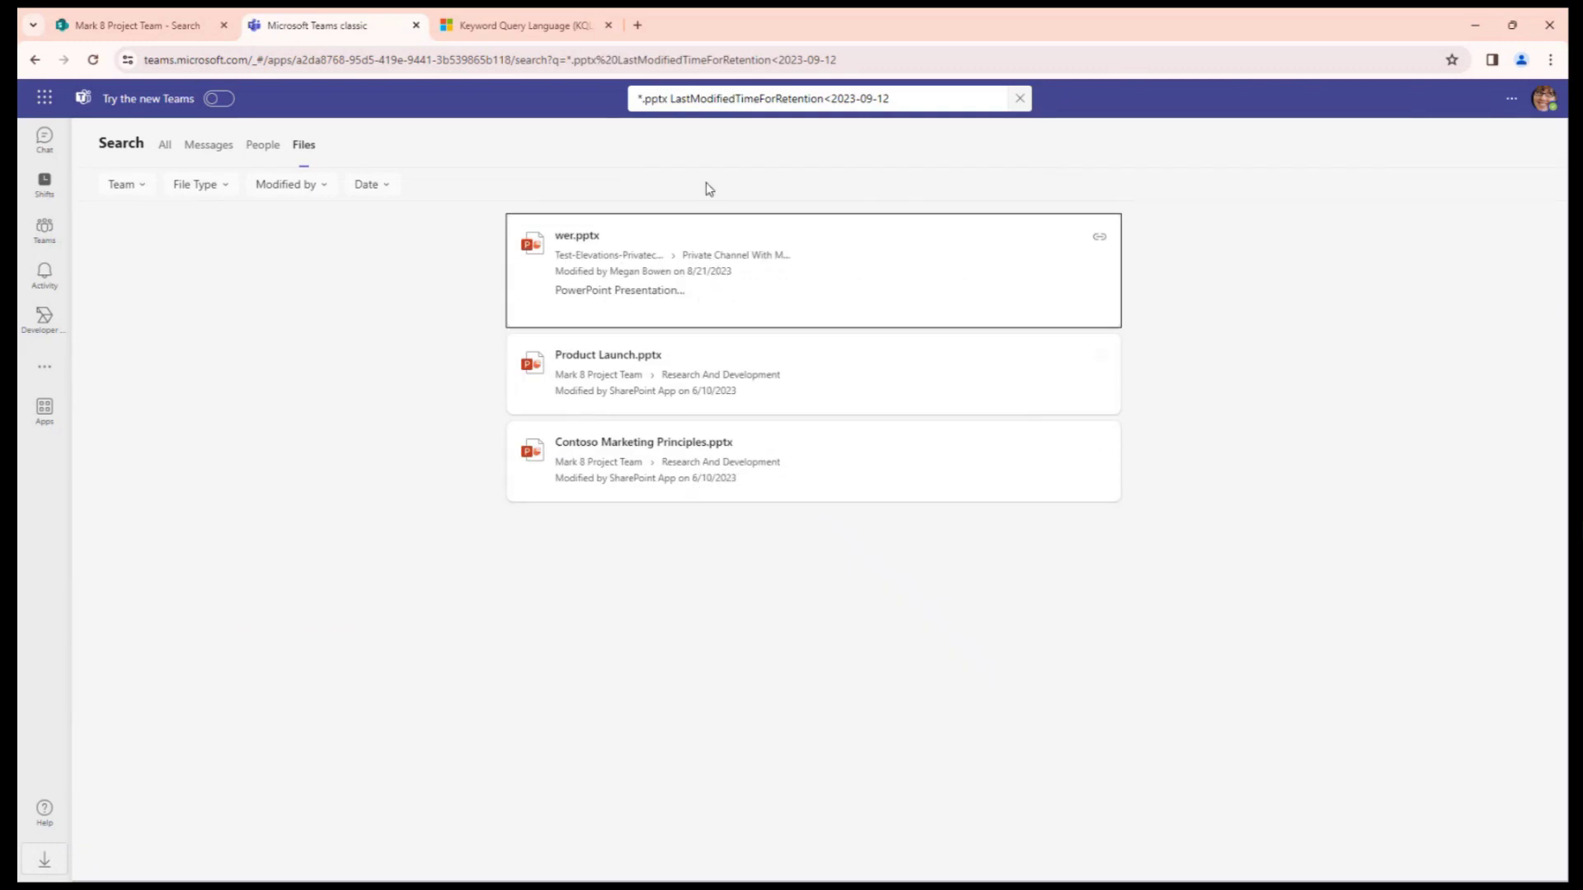
pyautogui.click(706, 98)
pyautogui.click(908, 214)
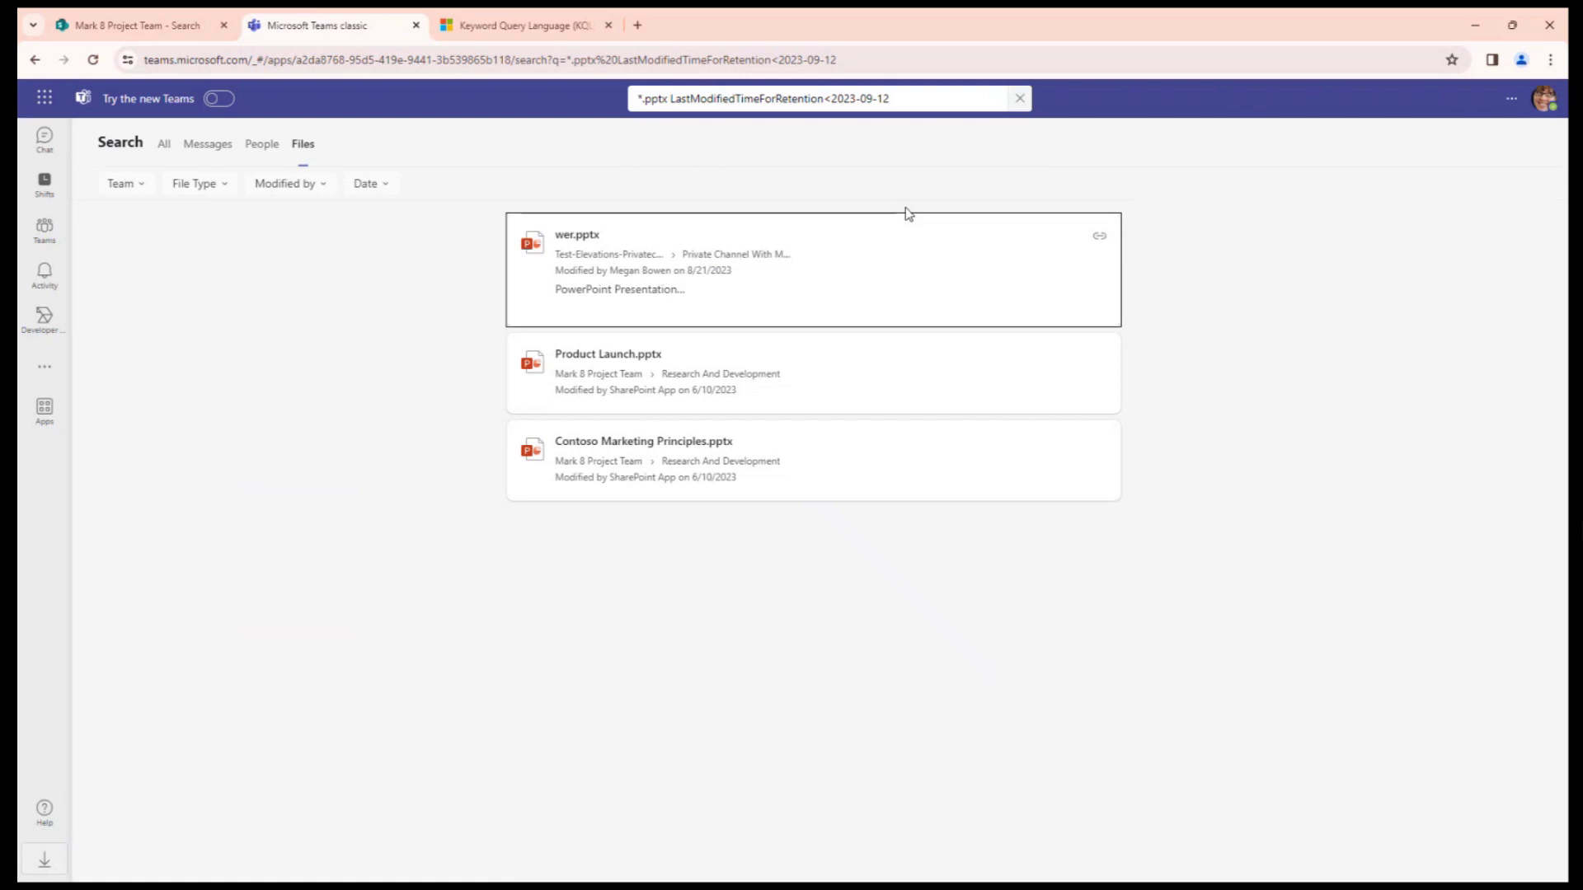
pyautogui.tripleClick(908, 214)
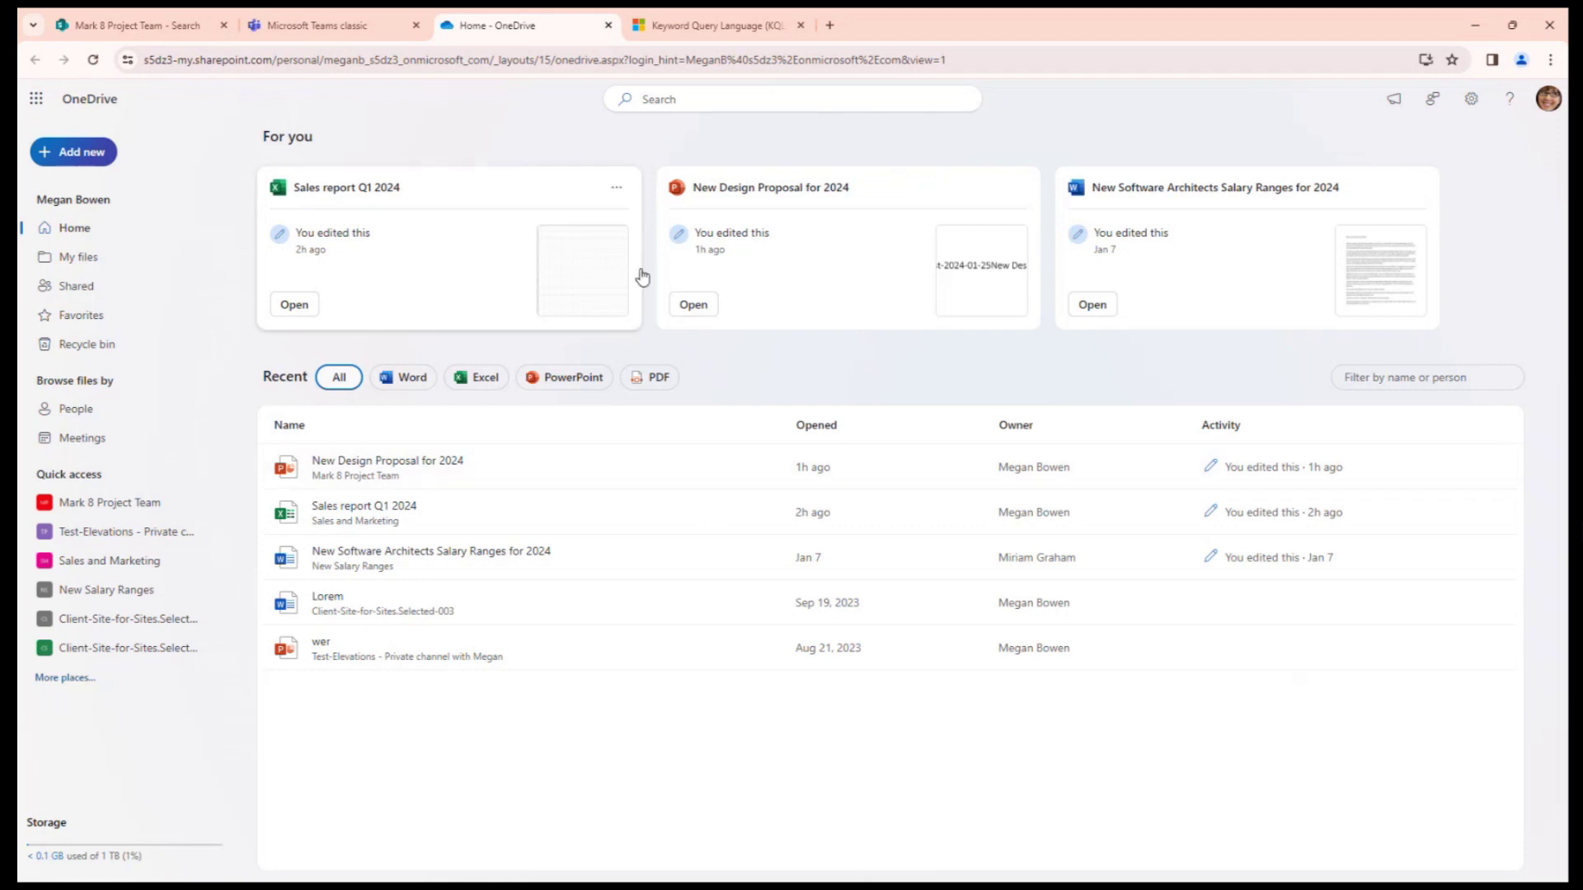
# Step: Search OneDrive for LastModifiedTimeForRetention<2023-09-12, filtered to Word, Excel and PowerPoint files
pyautogui.click(682, 99)
pyautogui.write('LastModifiedTimeForRetention<2023-09-12')
pyautogui.press('Return')
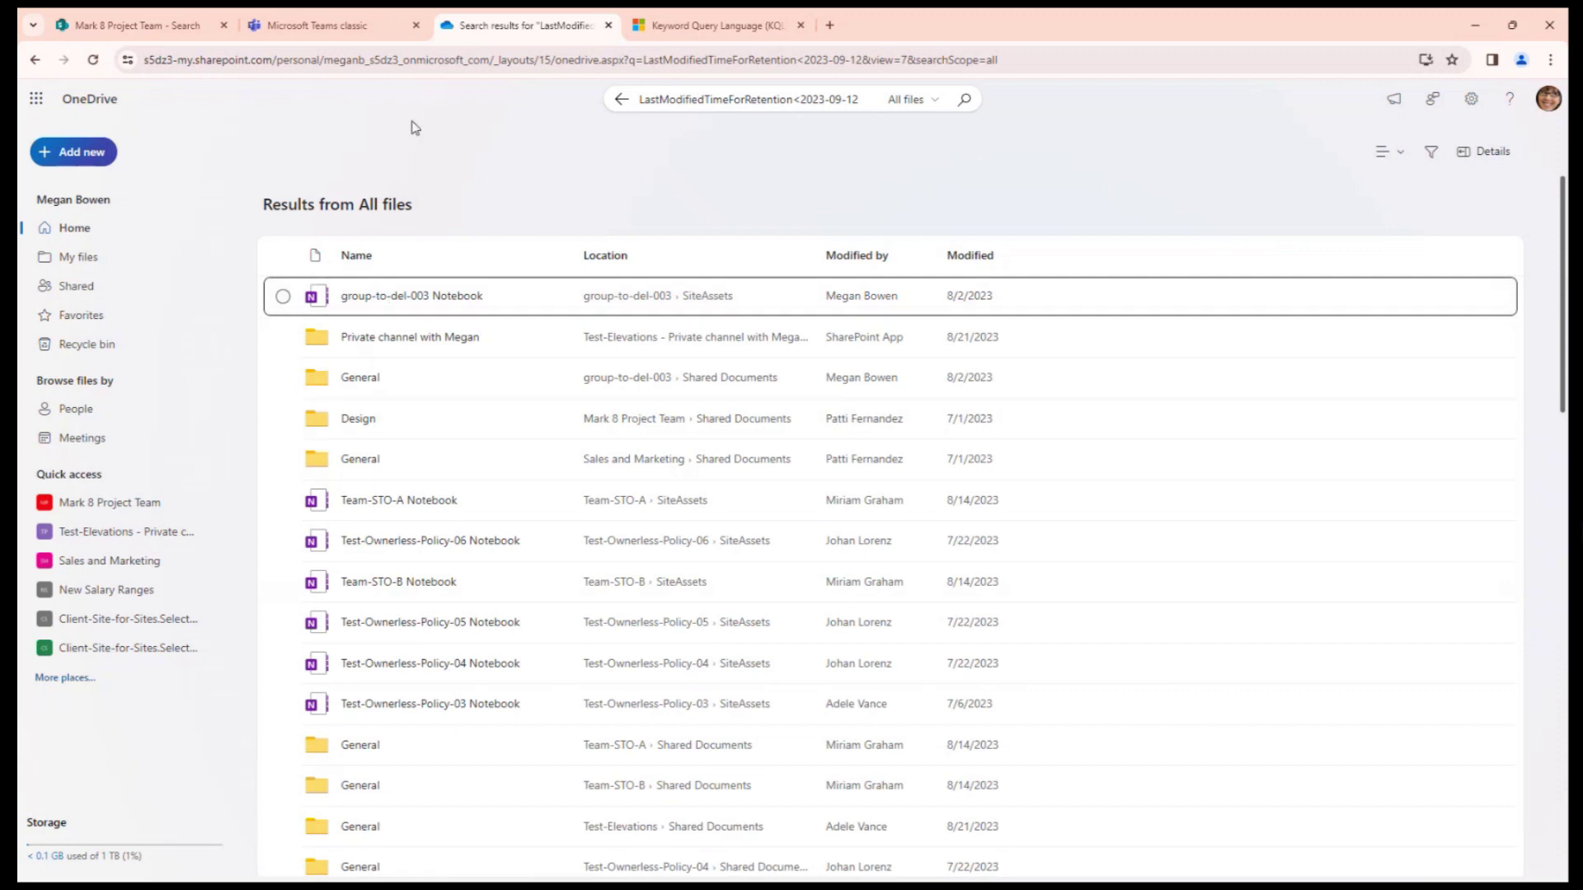
pyautogui.click(1431, 153)
pyautogui.click(1331, 376)
pyautogui.click(1331, 405)
pyautogui.click(1331, 435)
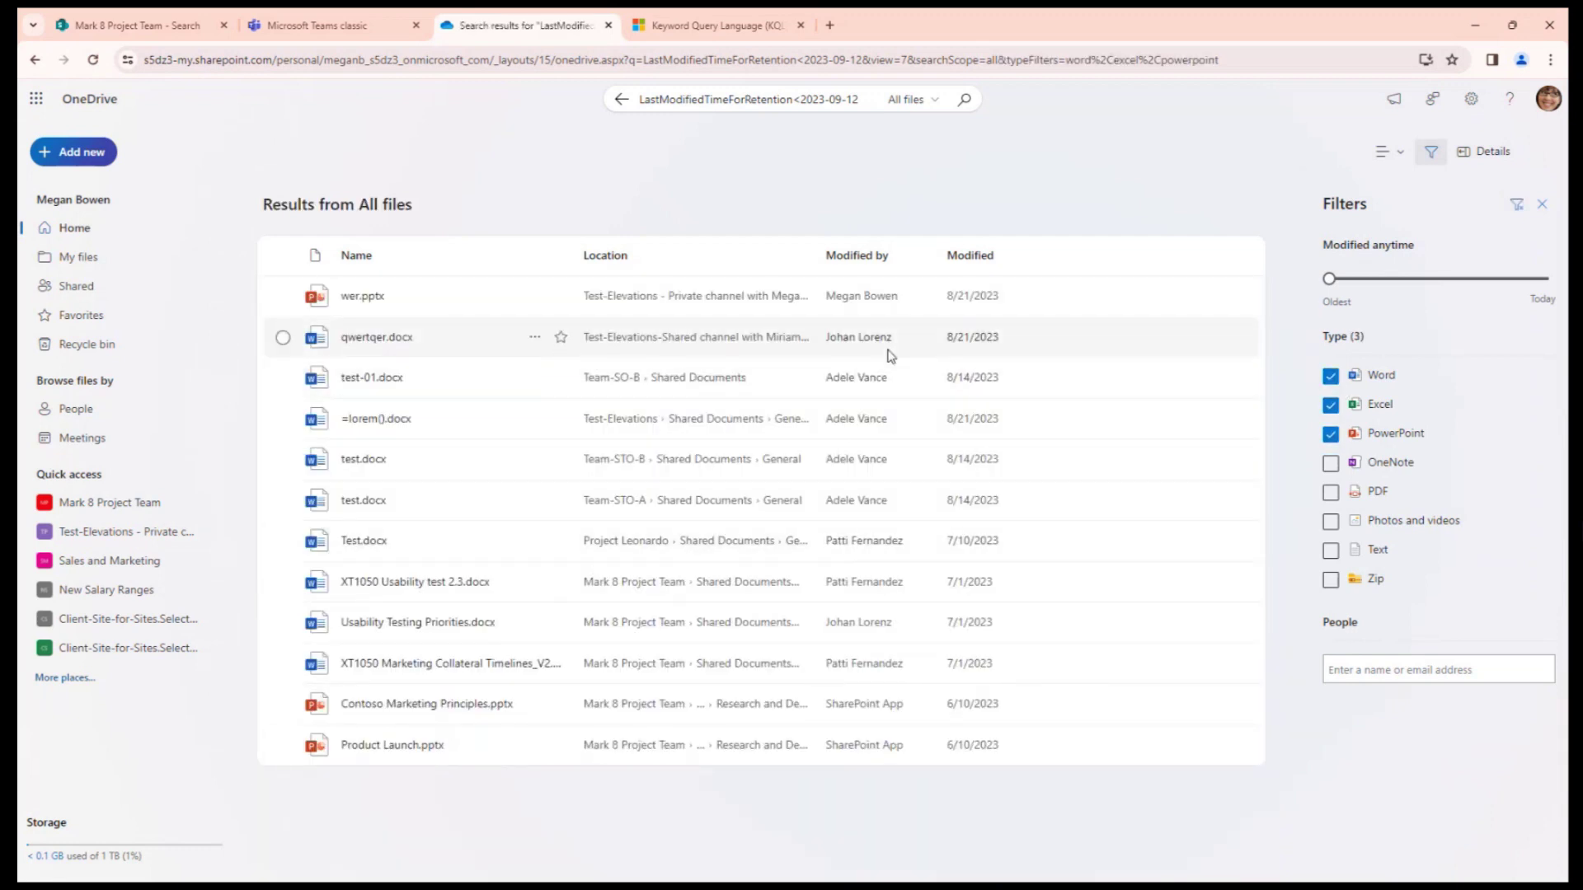
# Step: Change the query to LastModifiedTimeForRetention>2023-09-12 and keep only PowerPoint results
pyautogui.click(828, 98)
pyautogui.press('Left')
pyautogui.press('Left')
pyautogui.press('Left')
pyautogui.press('Left')
pyautogui.press('Left')
pyautogui.press('Left')
pyautogui.press('BackSpace')
pyautogui.write('>')
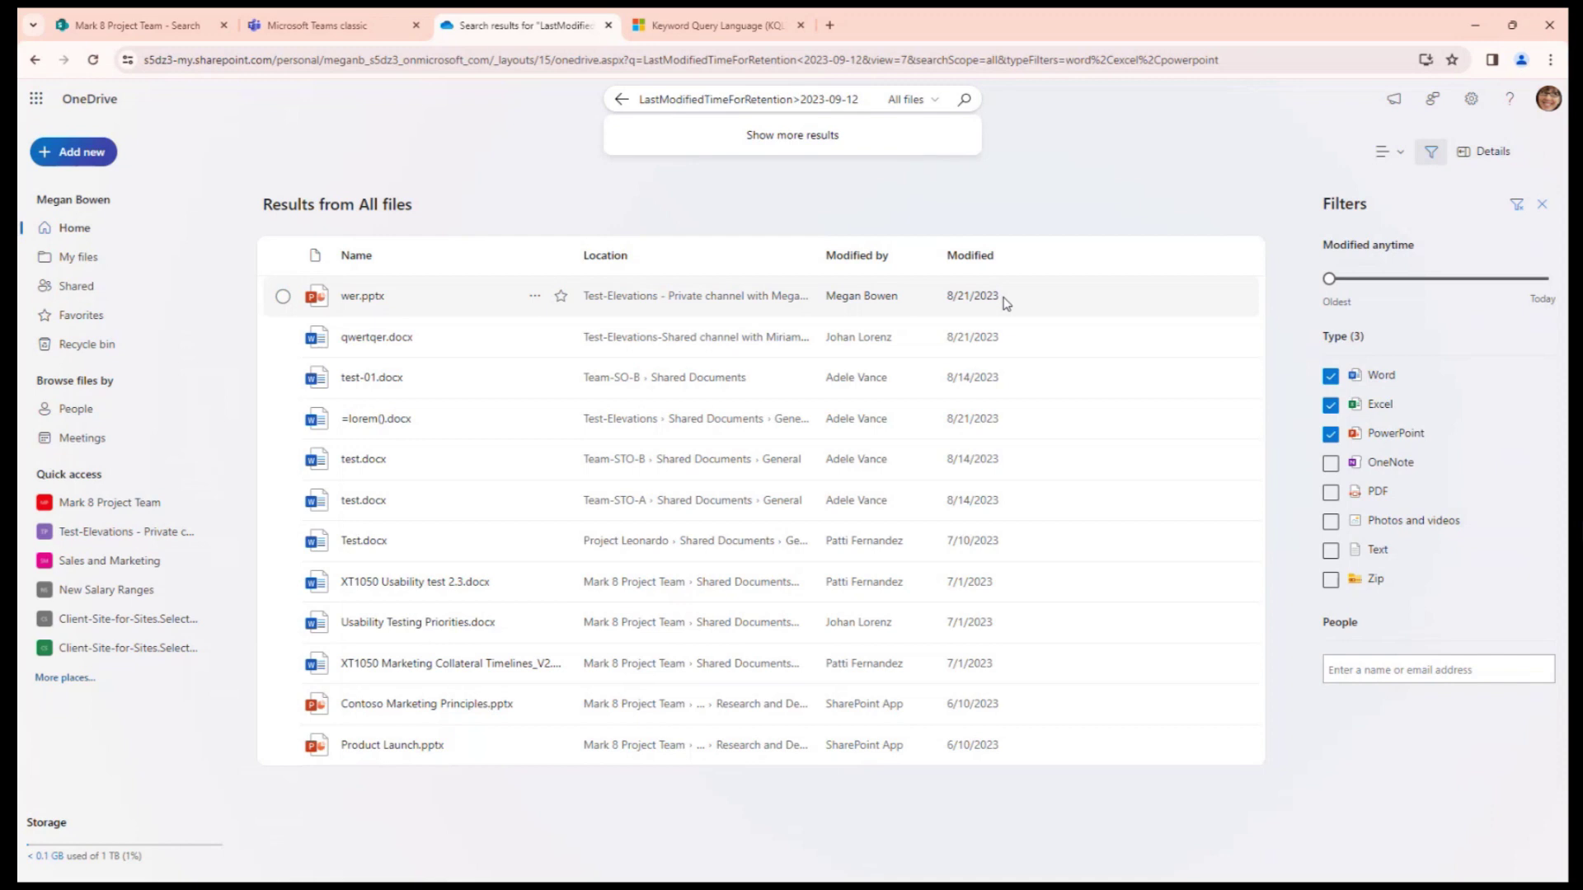
pyautogui.press('Return')
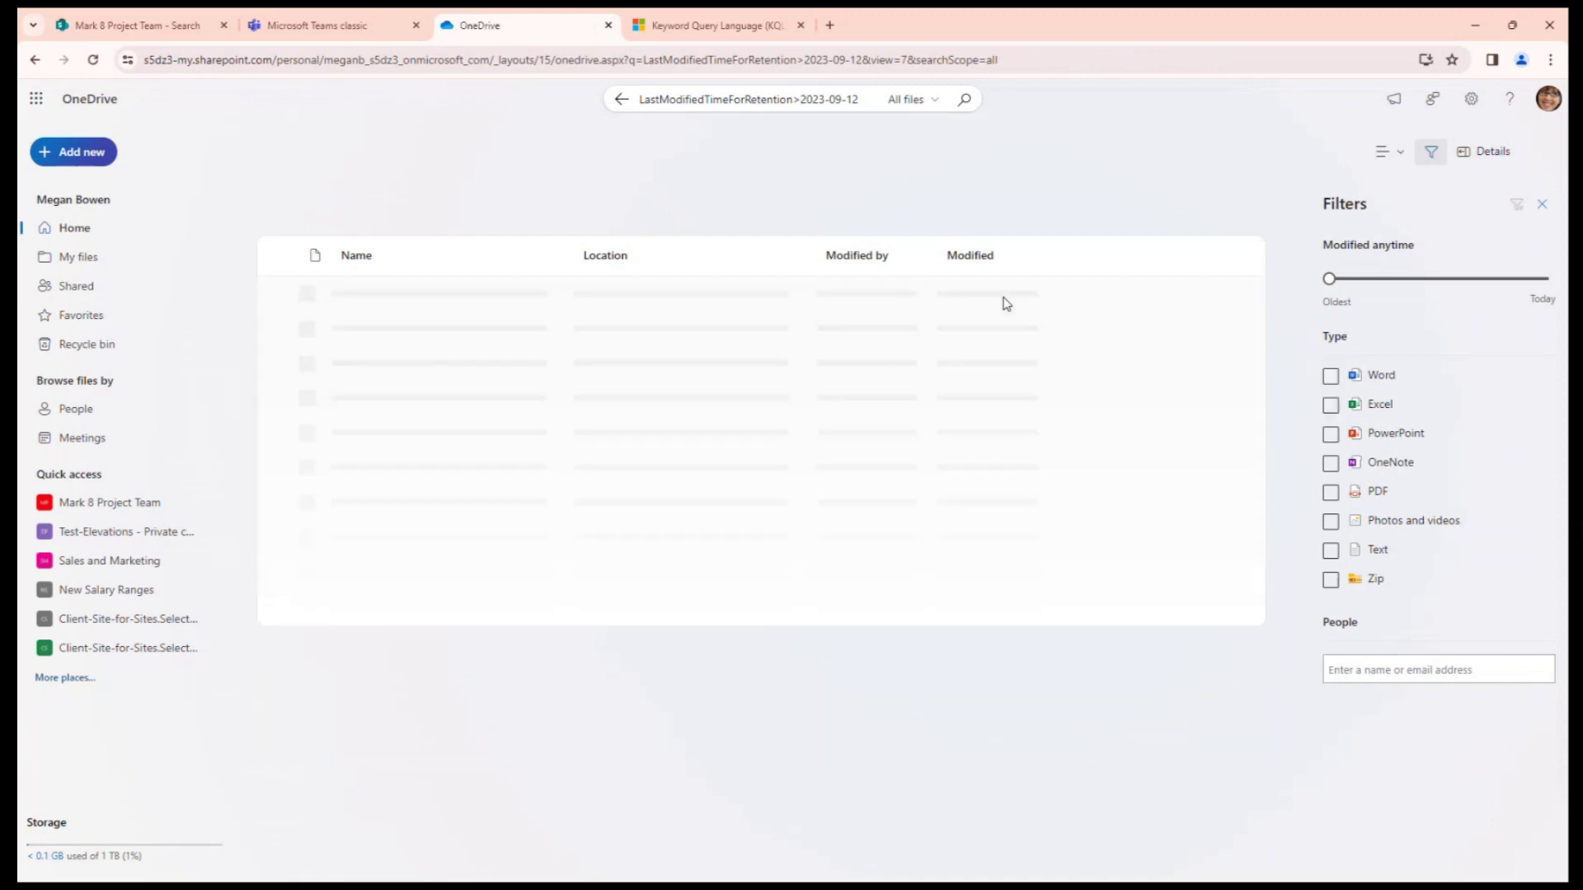
pyautogui.click(1331, 433)
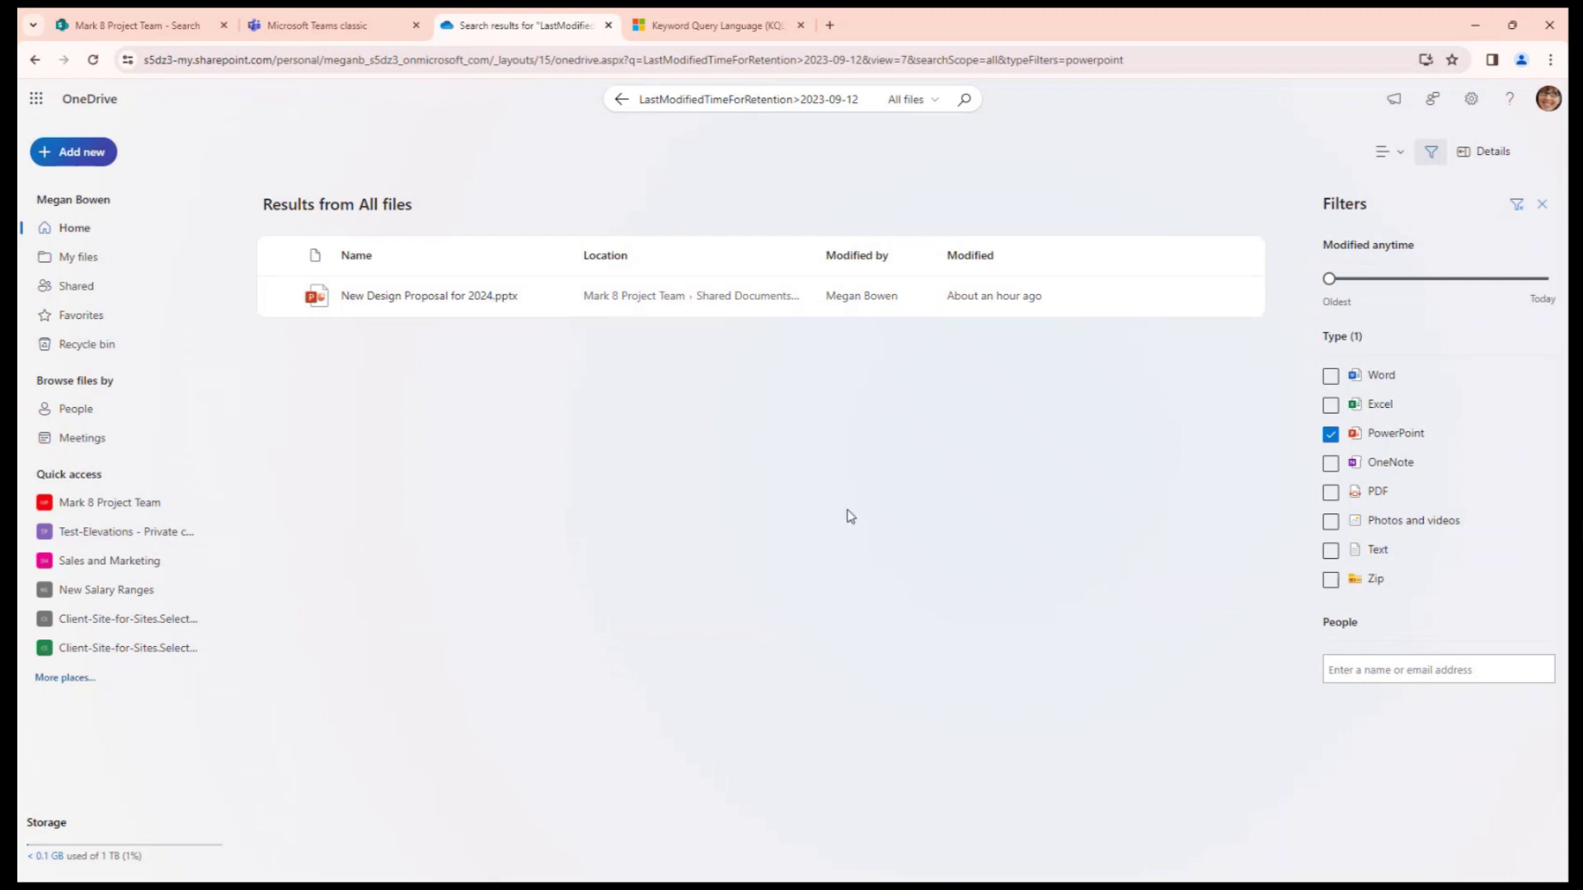
# Step: Rerun the Graph /me request from the top of the PowerShell search script
pyautogui.hotkey('alt', 'Tab')
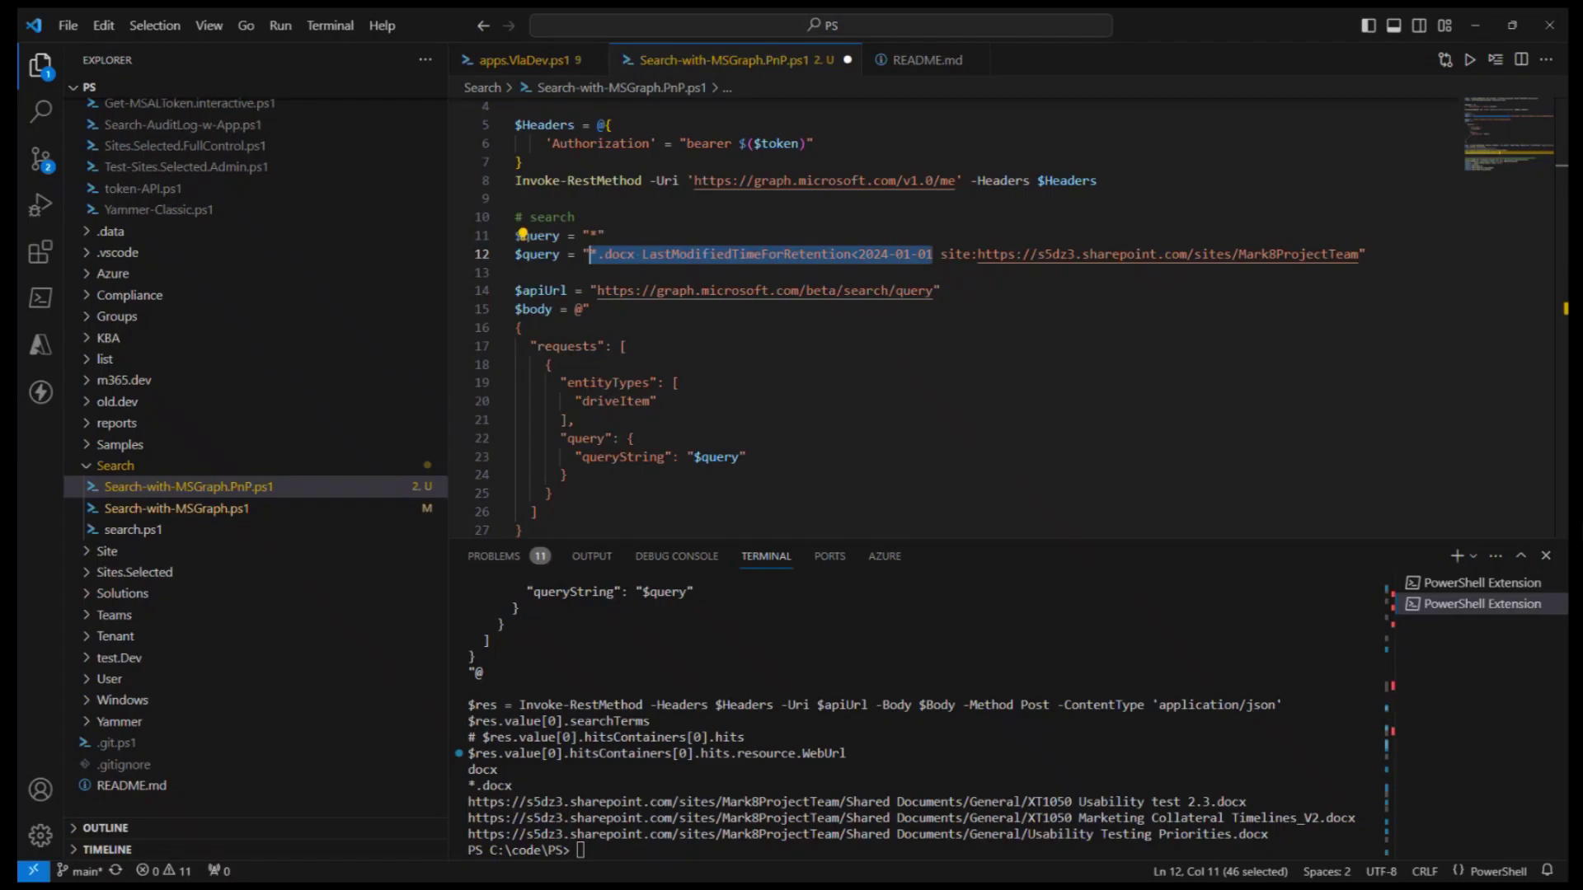
pyautogui.click(749, 330)
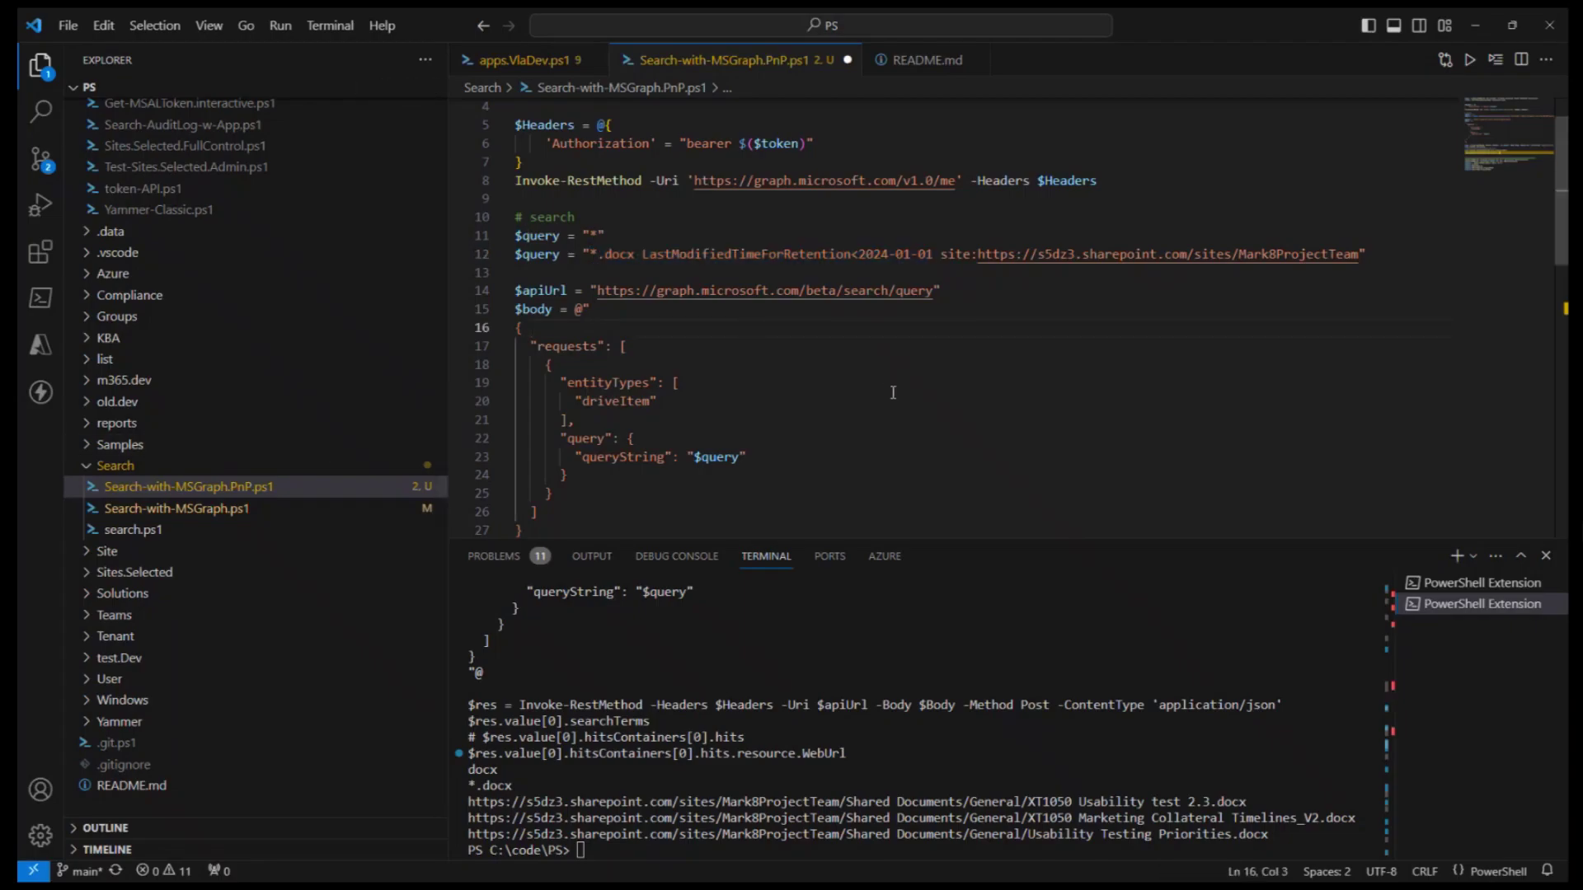
pyautogui.hotkey('ctrl', 'Home')
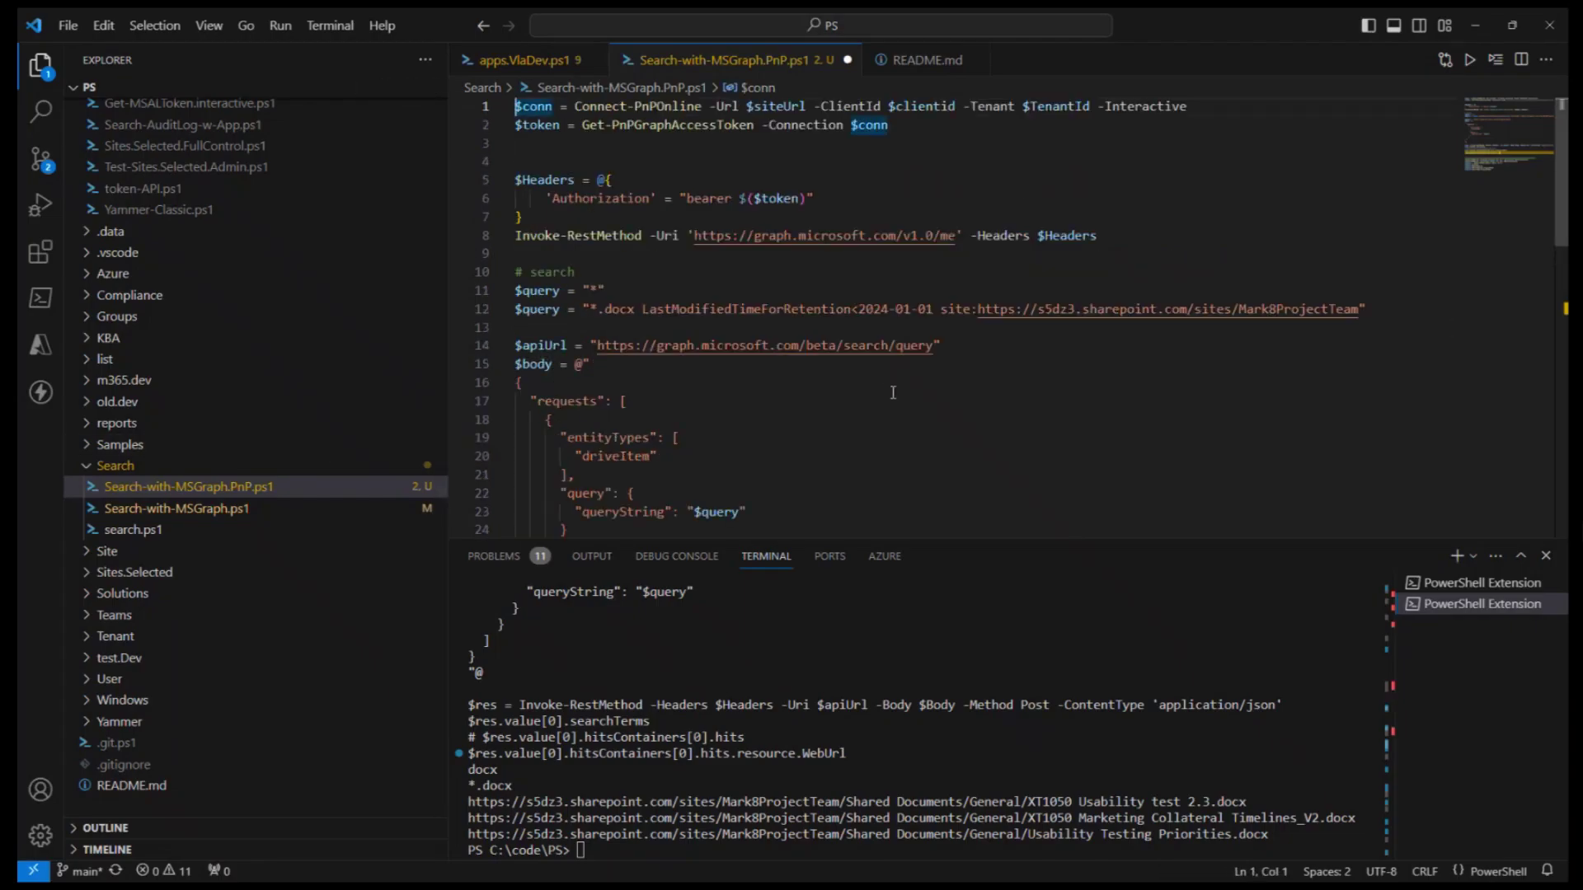
pyautogui.press('Down')
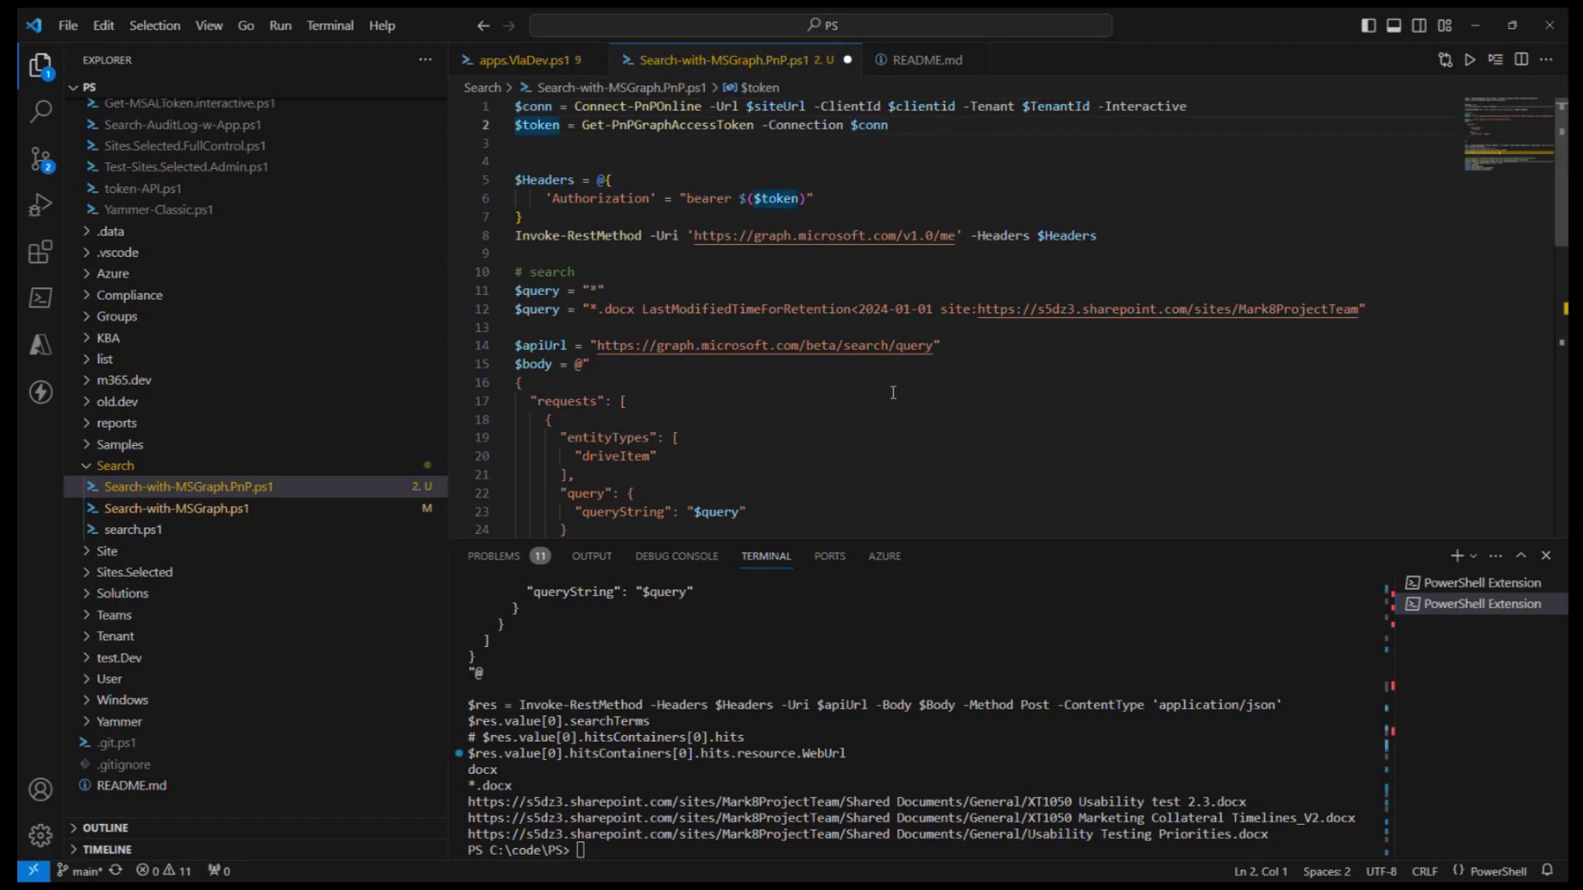
pyautogui.press('Up')
pyautogui.press('Down')
pyautogui.press('Down')
pyautogui.press('Down')
pyautogui.press('Down')
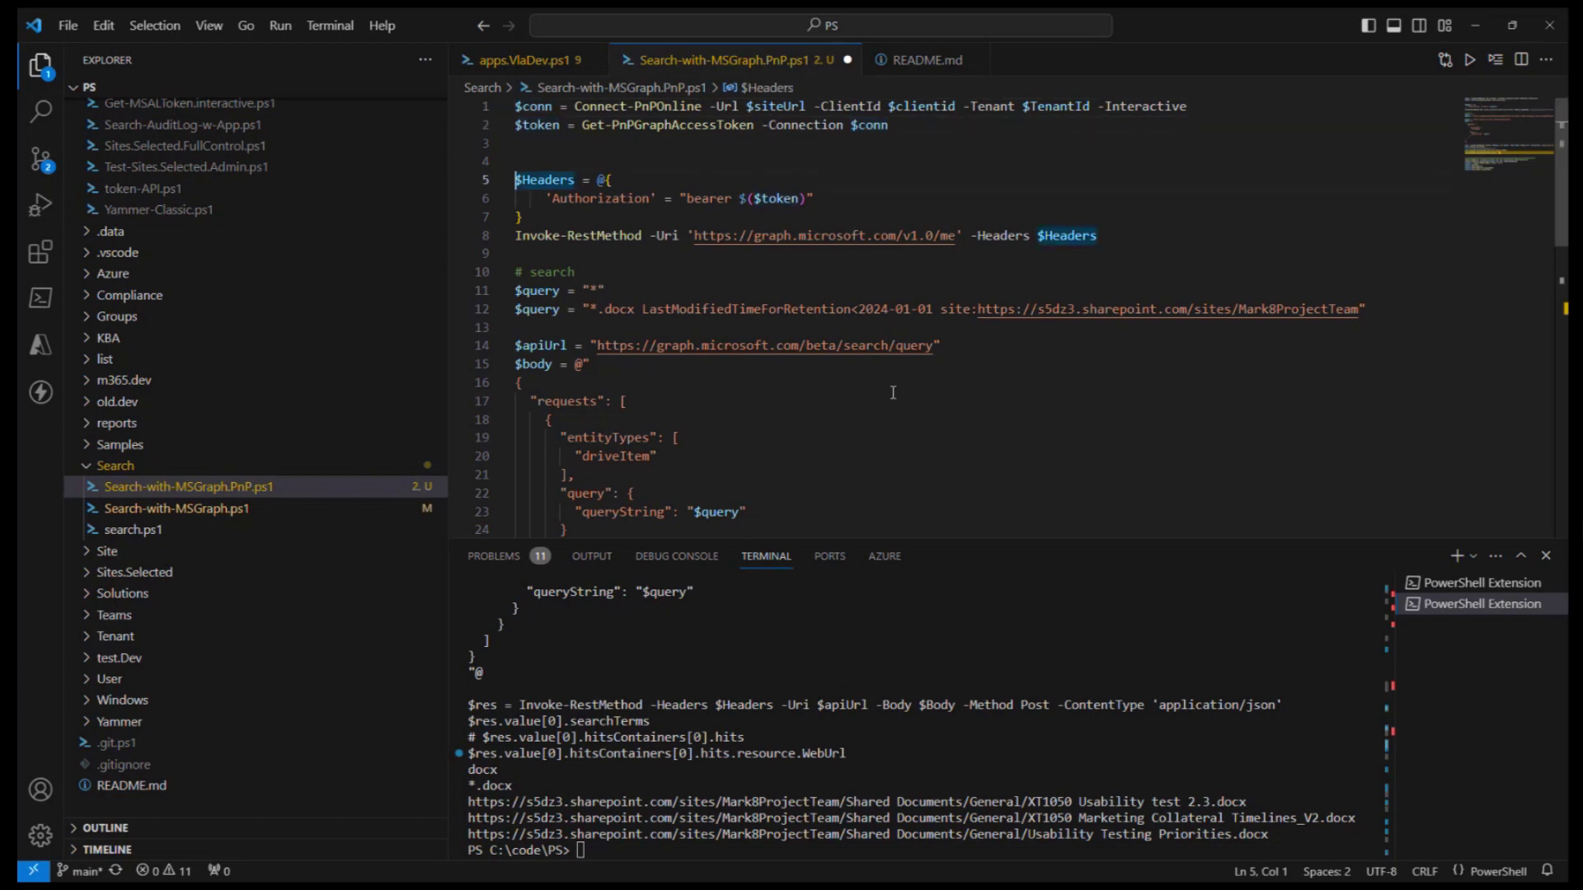
pyautogui.press('Down')
pyautogui.press('Down')
pyautogui.press('Down')
pyautogui.press('F8')
pyautogui.press('Down')
pyautogui.press('Down')
pyautogui.press('Down')
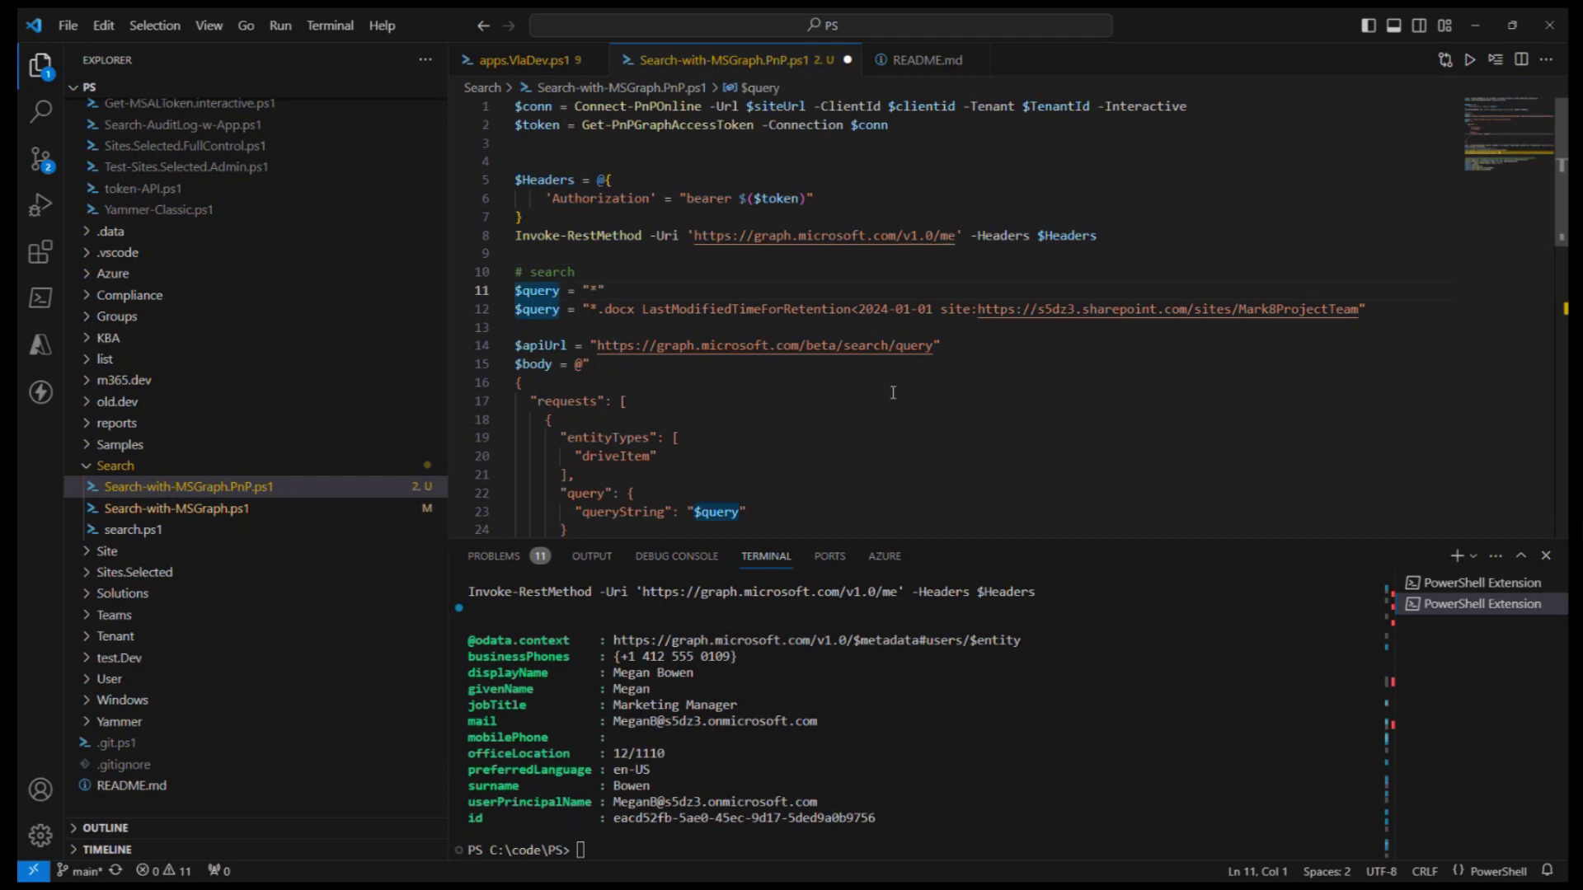
# Step: Change the query's docx filter to *.pptx and run the search
pyautogui.press('Down')
pyautogui.hotkey('ctrl', 'Right')
pyautogui.hotkey('ctrl', 'Right')
pyautogui.hotkey('ctrl', 'Right')
pyautogui.hotkey('shift', 'Right')
pyautogui.hotkey('shift', 'Right')
pyautogui.hotkey('shift', 'Right')
pyautogui.hotkey('shift', 'Right')
pyautogui.write('pptx')
pyautogui.press('Right')
pyautogui.press('Right')
pyautogui.press('Right')
pyautogui.press('Right')
pyautogui.press('Right')
pyautogui.press('Right')
pyautogui.press('Right')
pyautogui.press('Right')
pyautogui.press('Right')
pyautogui.press('Right')
pyautogui.press('Right')
pyautogui.press('Right')
pyautogui.press('Right')
pyautogui.press('Right')
pyautogui.press('Right')
pyautogui.press('Right')
pyautogui.press('Right')
pyautogui.press('Right')
pyautogui.press('Right')
pyautogui.press('Right')
pyautogui.press('BackSpace')
pyautogui.write('>')
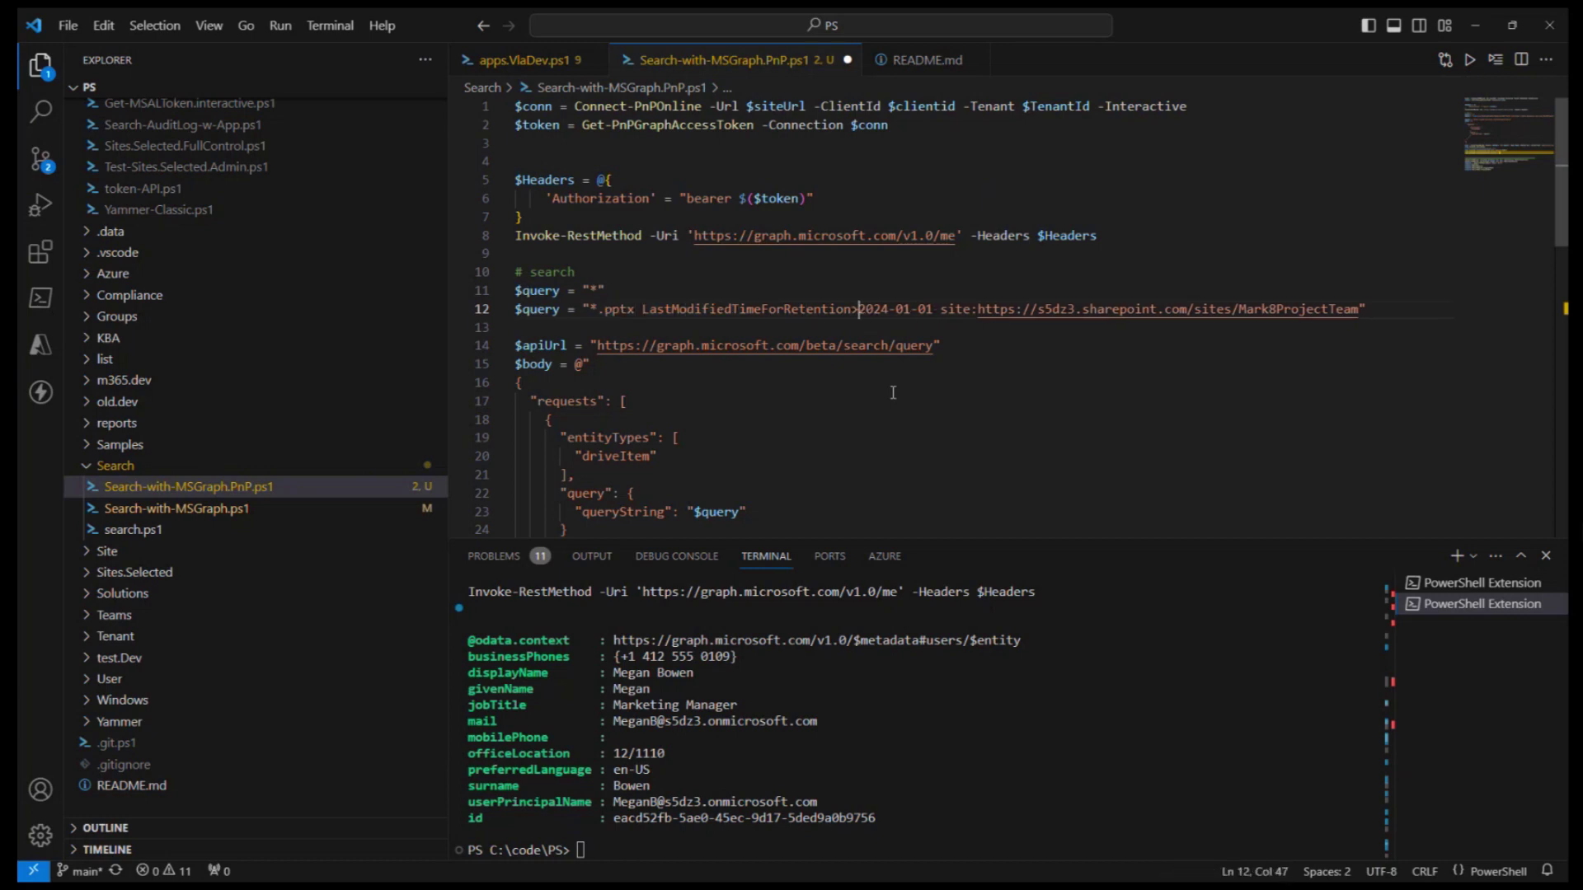
pyautogui.press('Home')
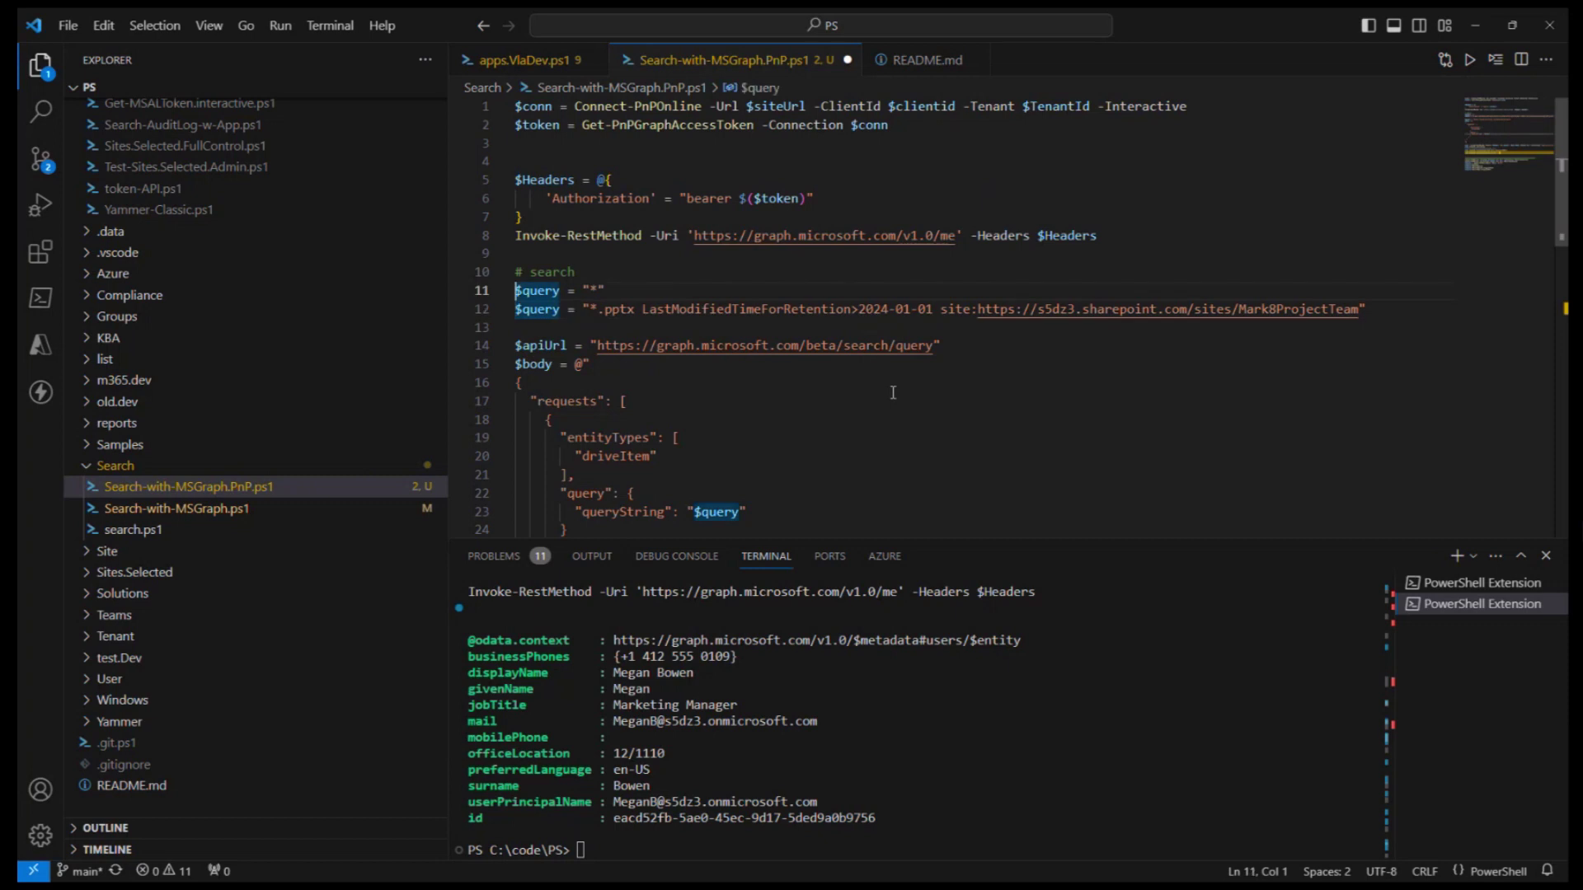
pyautogui.hotkey('shift', 'Down')
pyautogui.hotkey('shift', 'Down')
pyautogui.hotkey('shift', 'Down')
pyautogui.hotkey('shift', 'Down')
pyautogui.hotkey('shift', 'Down')
pyautogui.hotkey('shift', 'Down')
pyautogui.hotkey('shift', 'Down')
pyautogui.hotkey('shift', 'Down')
pyautogui.hotkey('shift', 'Down')
pyautogui.hotkey('shift', 'Down')
pyautogui.hotkey('shift', 'Down')
pyautogui.hotkey('shift', 'Down')
pyautogui.hotkey('shift', 'Down')
pyautogui.hotkey('shift', 'Down')
pyautogui.hotkey('shift', 'Down')
pyautogui.hotkey('shift', 'Down')
pyautogui.hotkey('shift', 'Down')
pyautogui.hotkey('shift', 'Down')
pyautogui.hotkey('shift', 'Down')
pyautogui.hotkey('shift', 'Down')
pyautogui.hotkey('shift', 'Down')
pyautogui.hotkey('shift', 'Down')
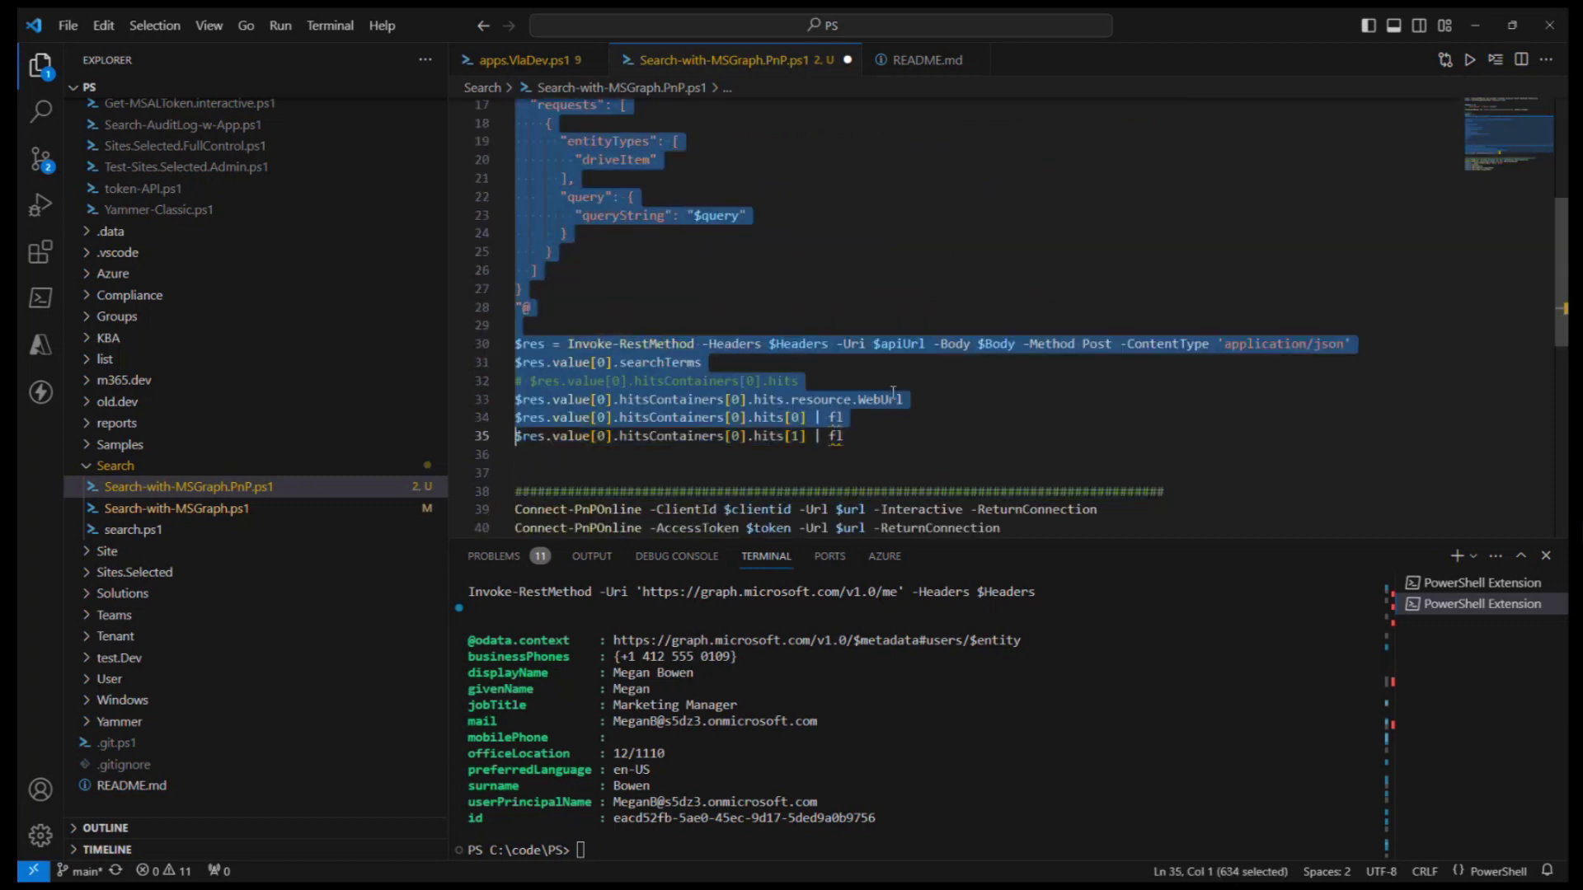
pyautogui.press('F8')
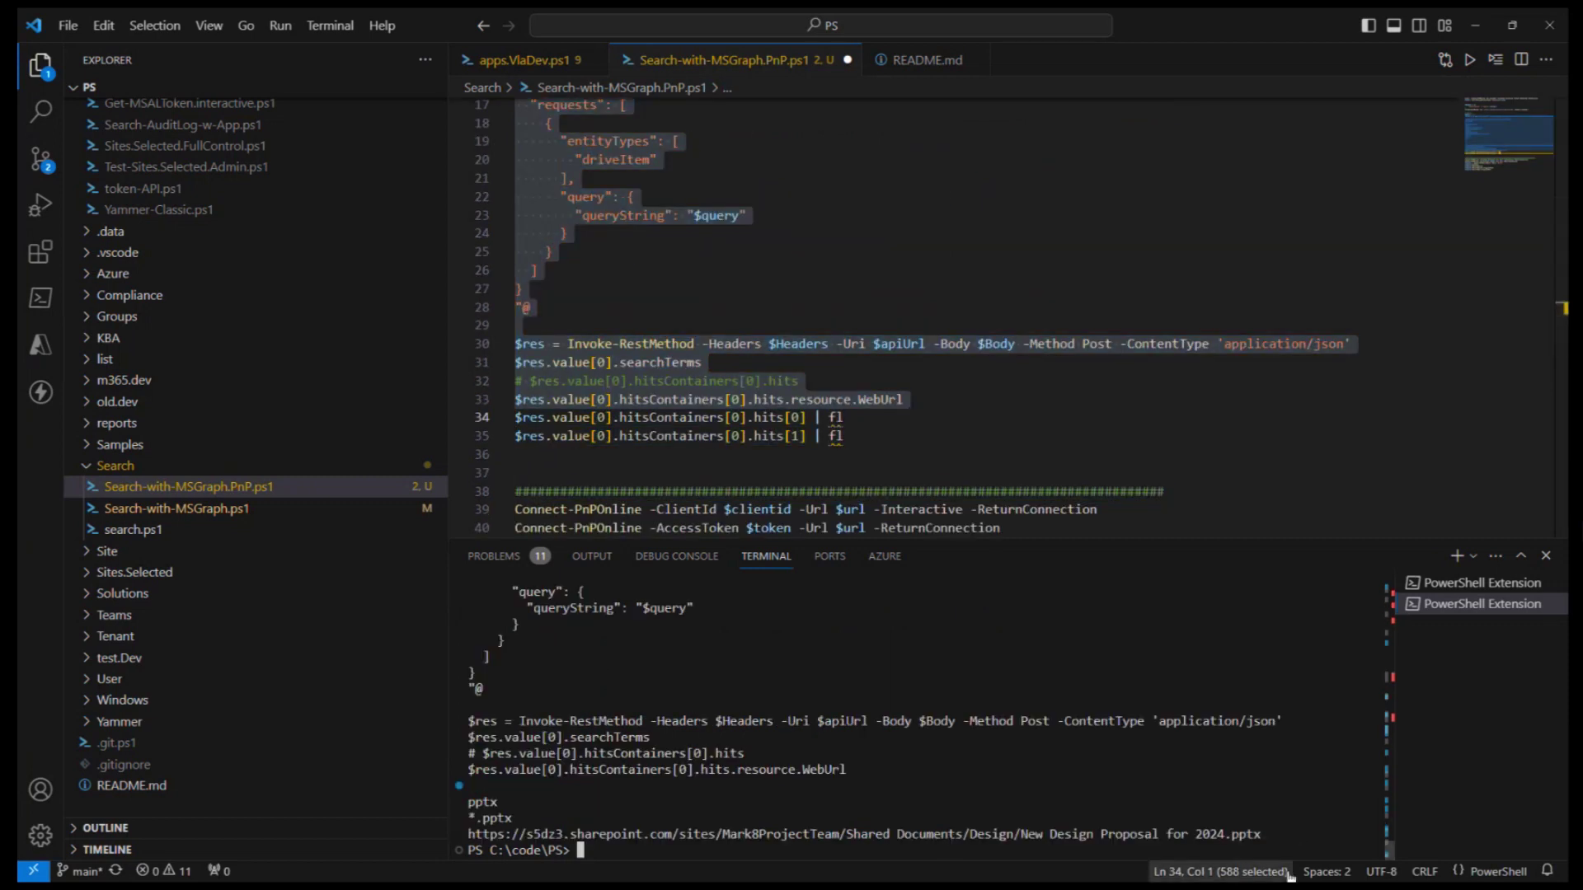
# Step: Set the date condition to <2023-09-01 and rerun, returning Product Launch and Contoso Marketing Principles
pyautogui.scroll(5, 1002, 314)
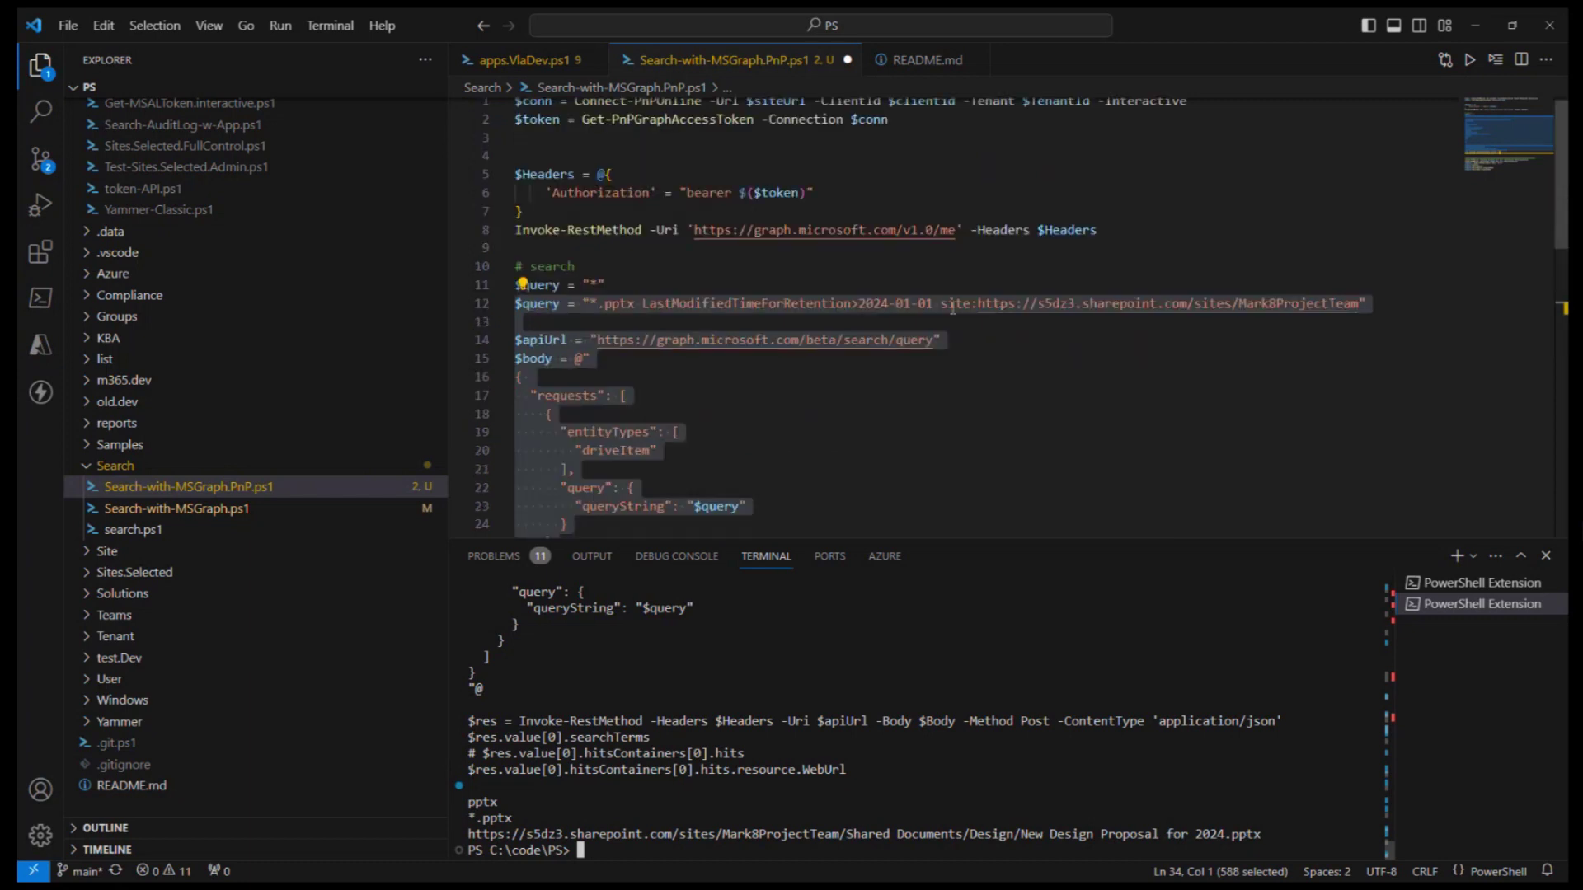
pyautogui.click(858, 304)
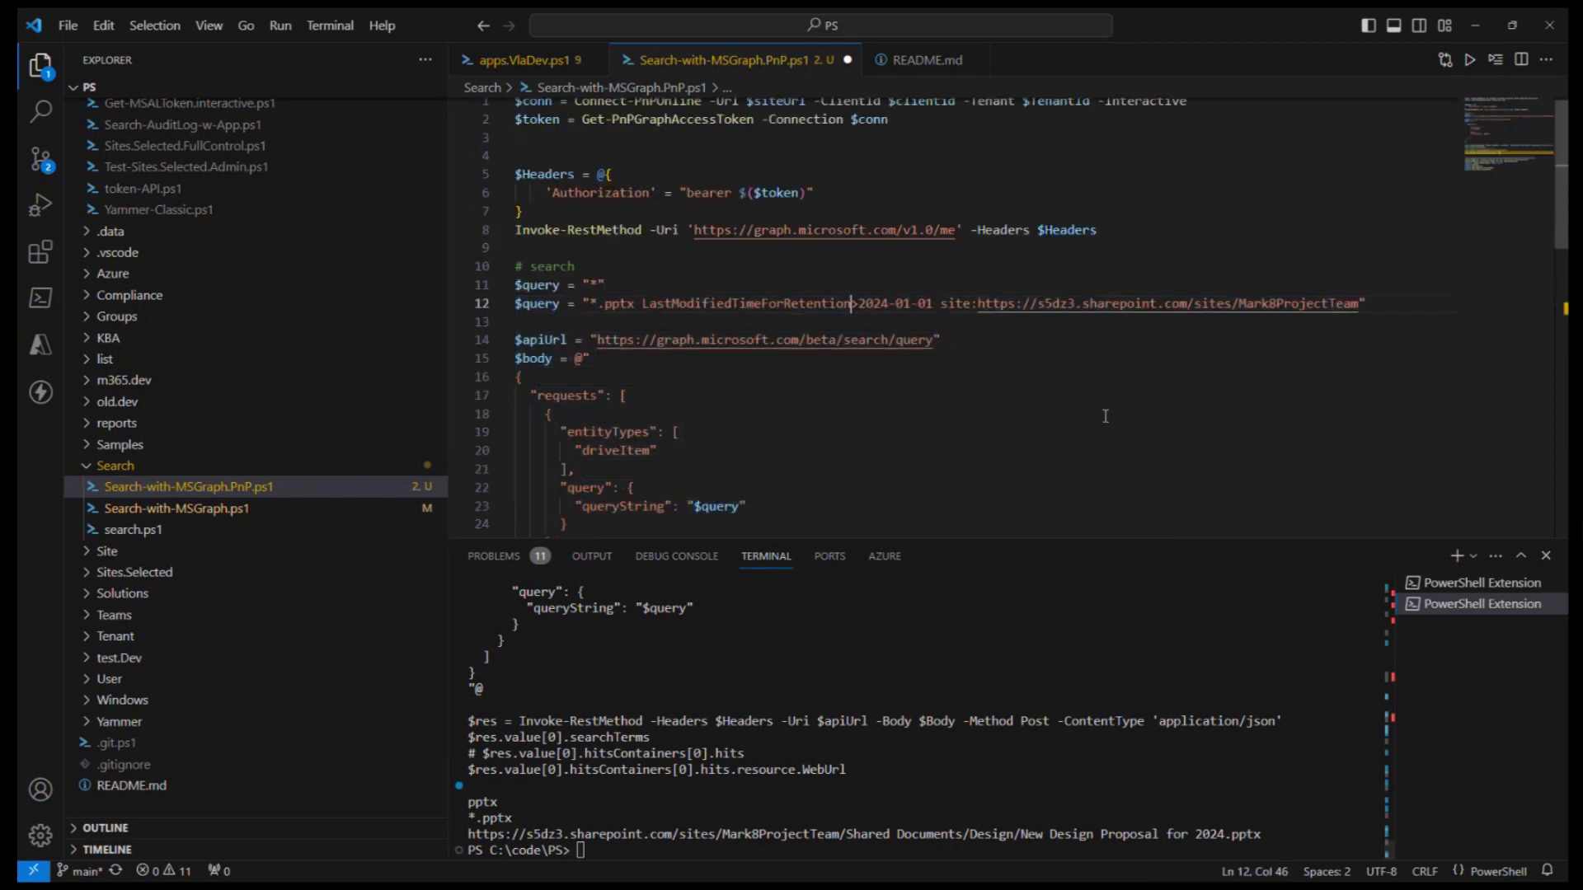
pyautogui.press('BackSpace')
pyautogui.write('<2023-09-01')
pyautogui.hotkey('shift', 'End')
pyautogui.hotkey('shift', 'Left')
pyautogui.press('Home')
pyautogui.hotkey('shift', 'pagedown')
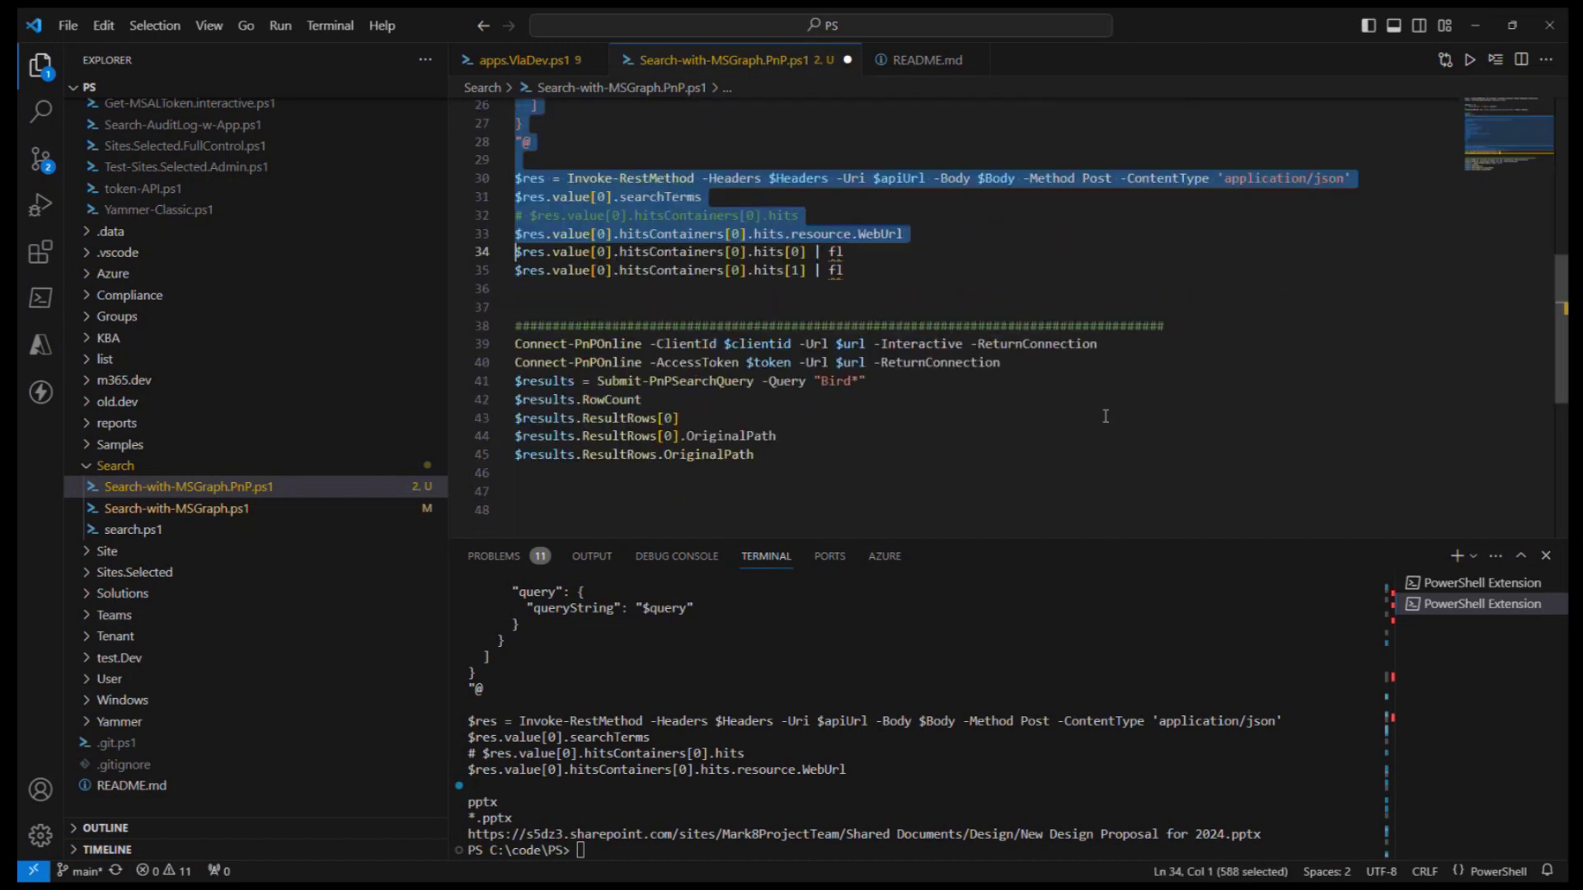
pyautogui.press('F8')
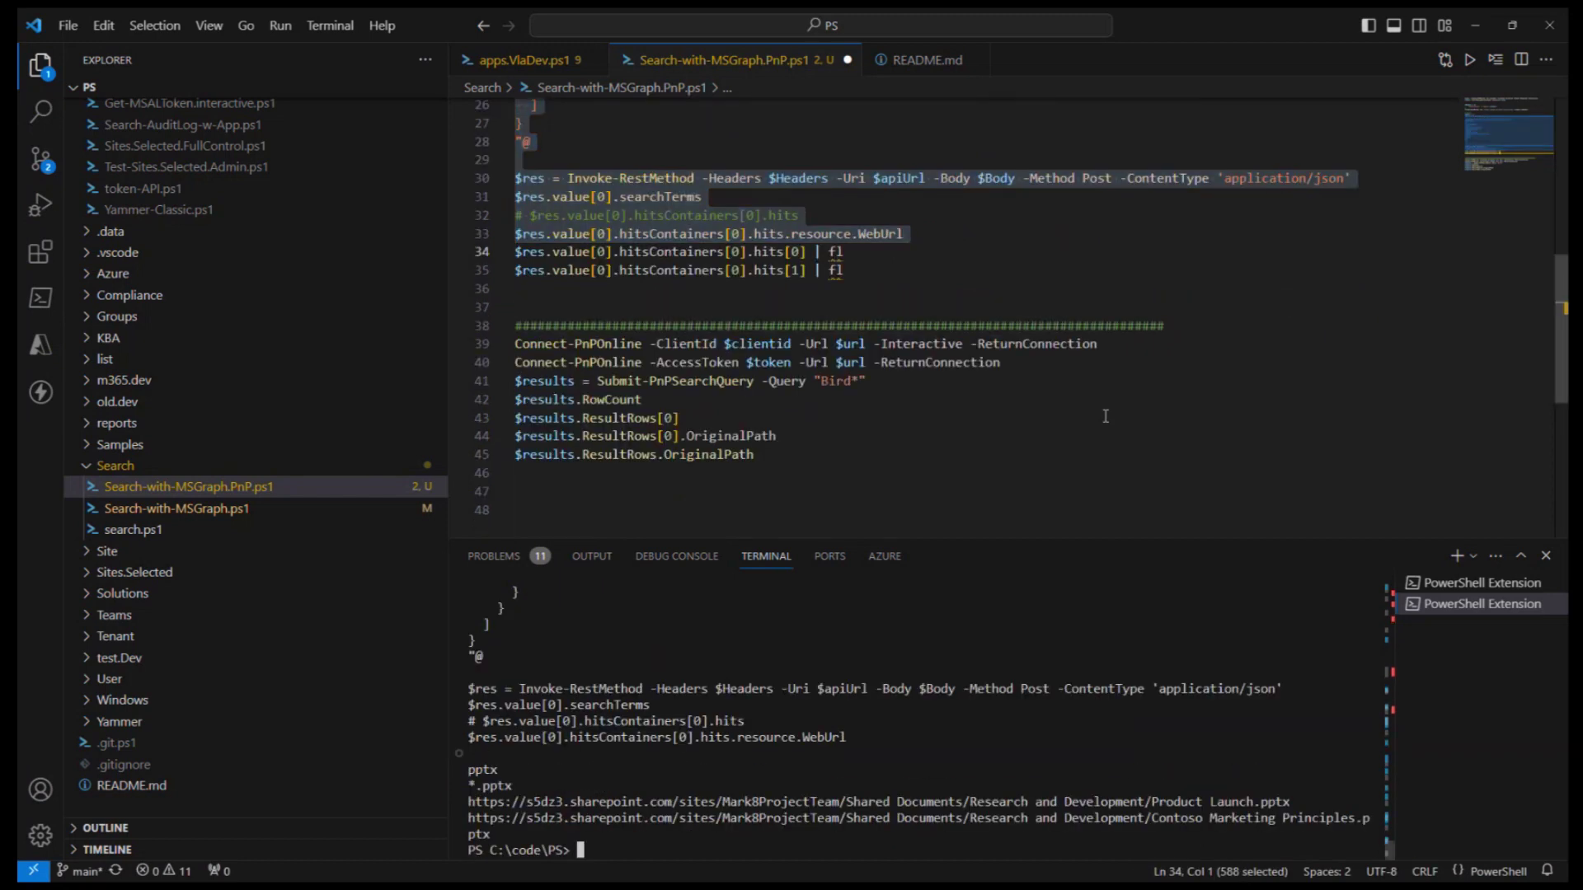
pyautogui.scroll(1, 1058, 329)
pyautogui.scroll(2, 1058, 329)
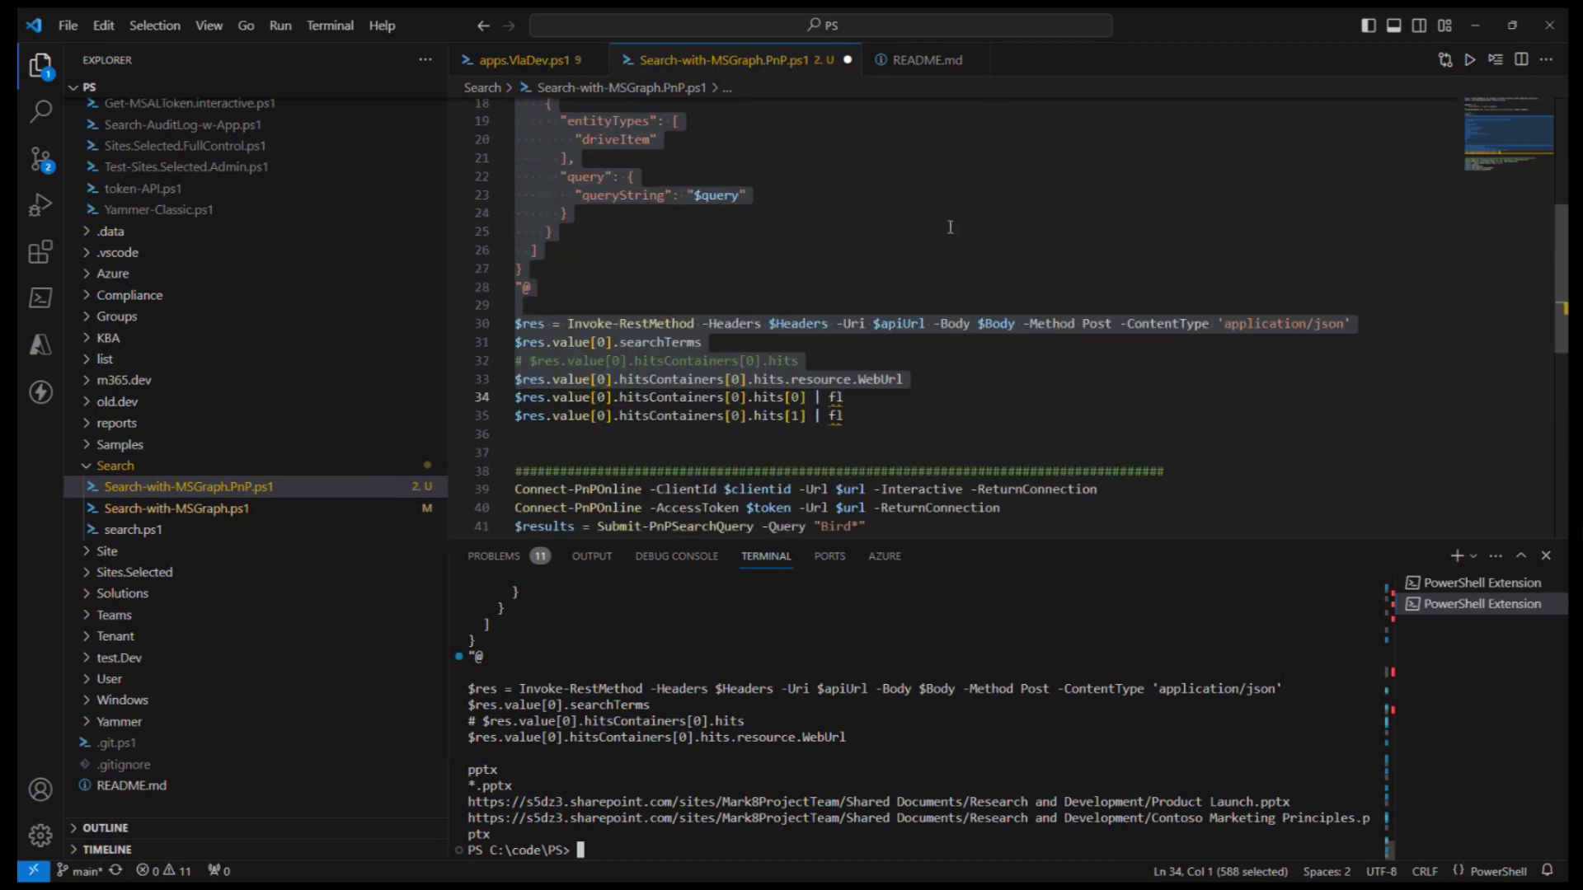
pyautogui.scroll(6, 950, 227)
# Step: Duplicate the query line and remove the site: filter from the copy
pyautogui.click(943, 310)
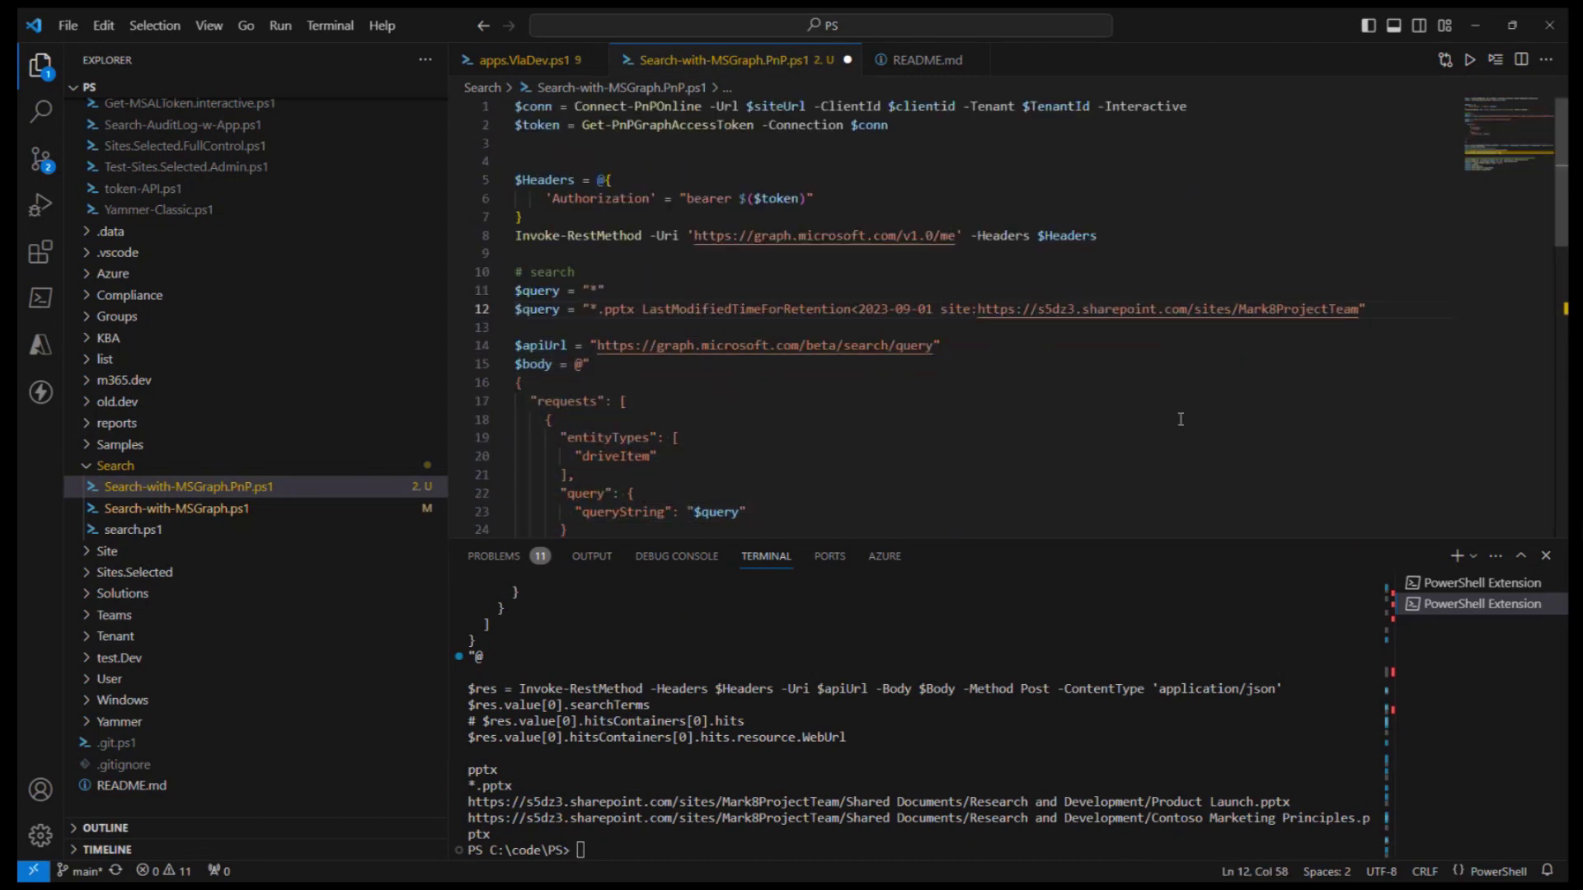
pyautogui.hotkey('shift', 'alt', 'Down')
pyautogui.press('Left')
pyautogui.hotkey('shift', 'End')
pyautogui.hotkey('shift', 'Left')
pyautogui.press('Delete')
pyautogui.press('Home')
pyautogui.hotkey('shift', 'Down')
pyautogui.hotkey('shift', 'Down')
pyautogui.hotkey('shift', 'Down')
pyautogui.hotkey('shift', 'Down')
pyautogui.hotkey('shift', 'Down')
pyautogui.hotkey('shift', 'Down')
pyautogui.hotkey('shift', 'Down')
pyautogui.hotkey('shift', 'Down')
pyautogui.hotkey('shift', 'Down')
pyautogui.hotkey('shift', 'Down')
pyautogui.hotkey('shift', 'Down')
pyautogui.hotkey('shift', 'Down')
pyautogui.hotkey('shift', 'Down')
pyautogui.hotkey('shift', 'Down')
pyautogui.hotkey('shift', 'Down')
pyautogui.hotkey('shift', 'Down')
pyautogui.hotkey('shift', 'Down')
pyautogui.hotkey('shift', 'Down')
pyautogui.hotkey('shift', 'Down')
pyautogui.hotkey('shift', 'Down')
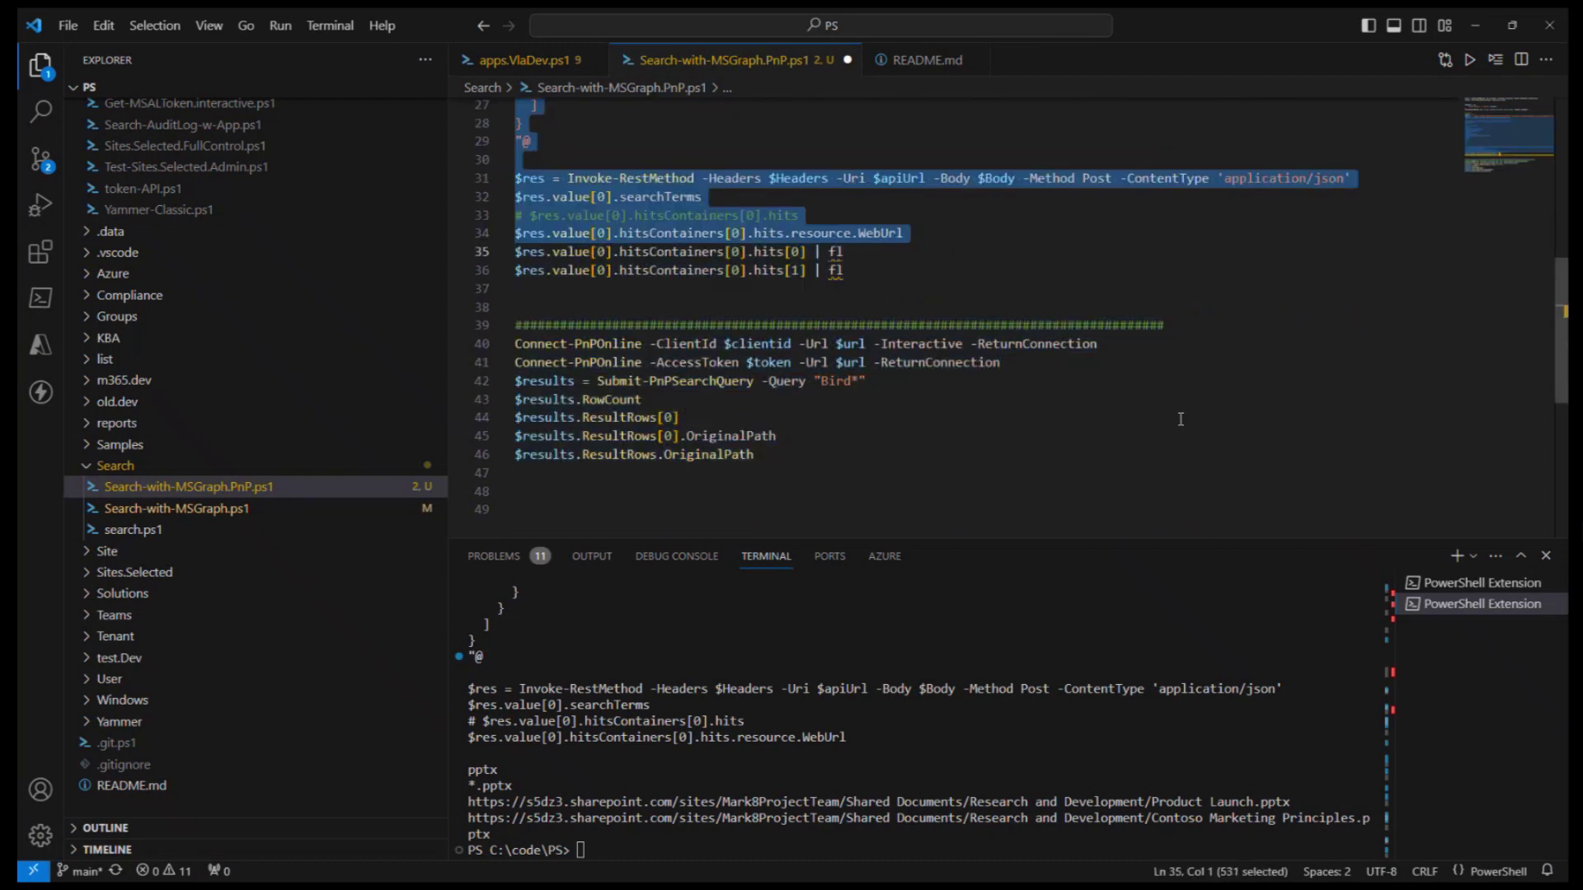
pyautogui.click(779, 770)
pyautogui.scroll(5, 770, 766)
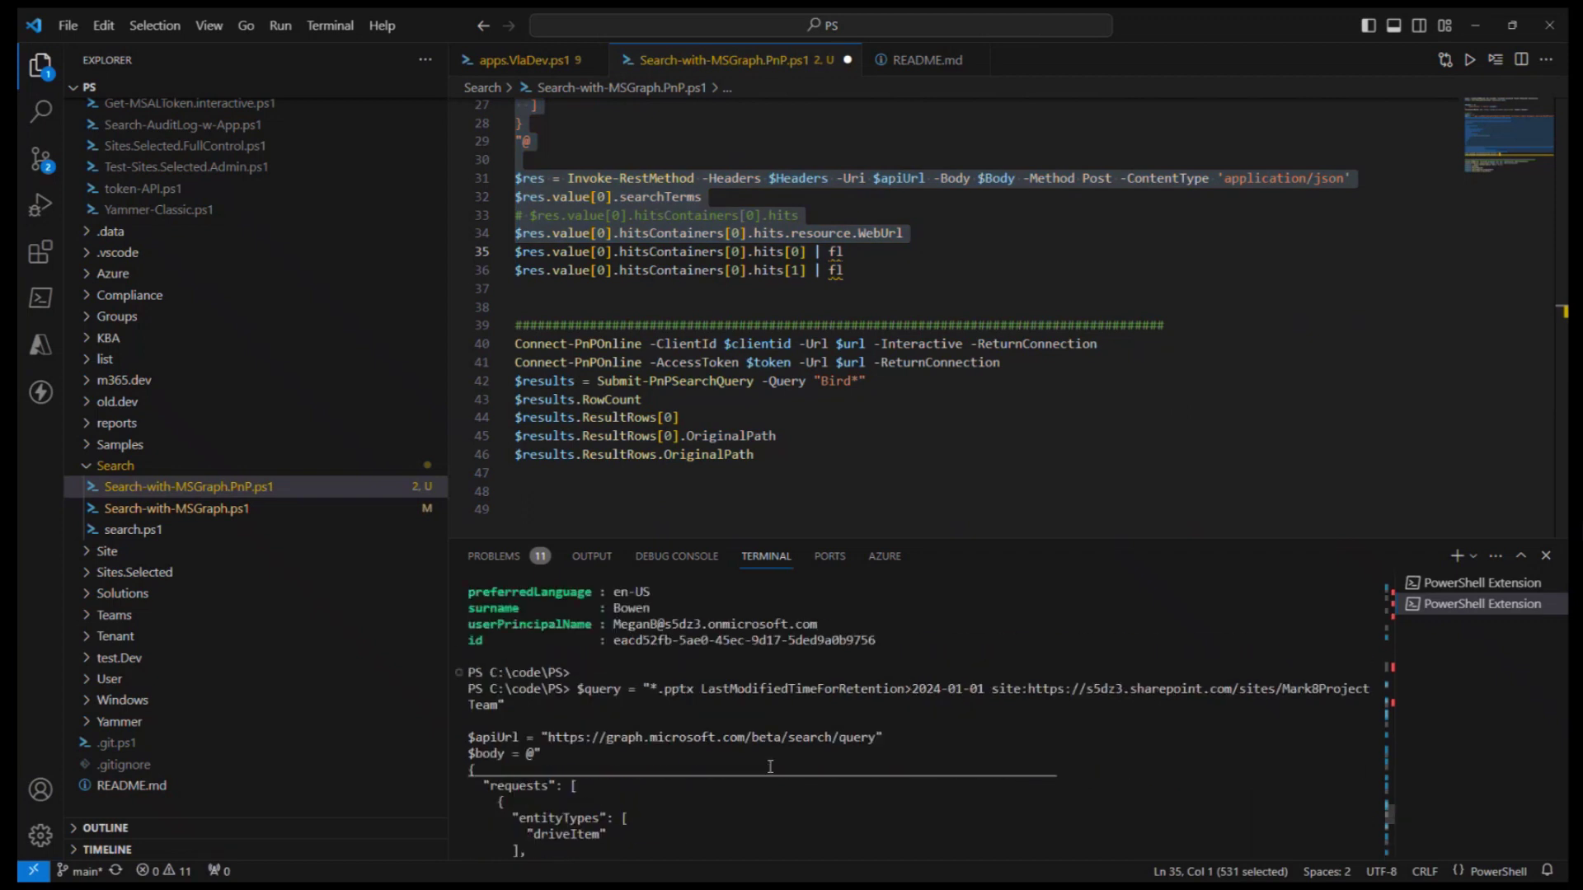
pyautogui.scroll(5, 682, 125)
pyautogui.hotkey('ctrl', '1')
# Step: Remove *.pptx from the copy and run the date-only query across all sites
pyautogui.click(643, 283)
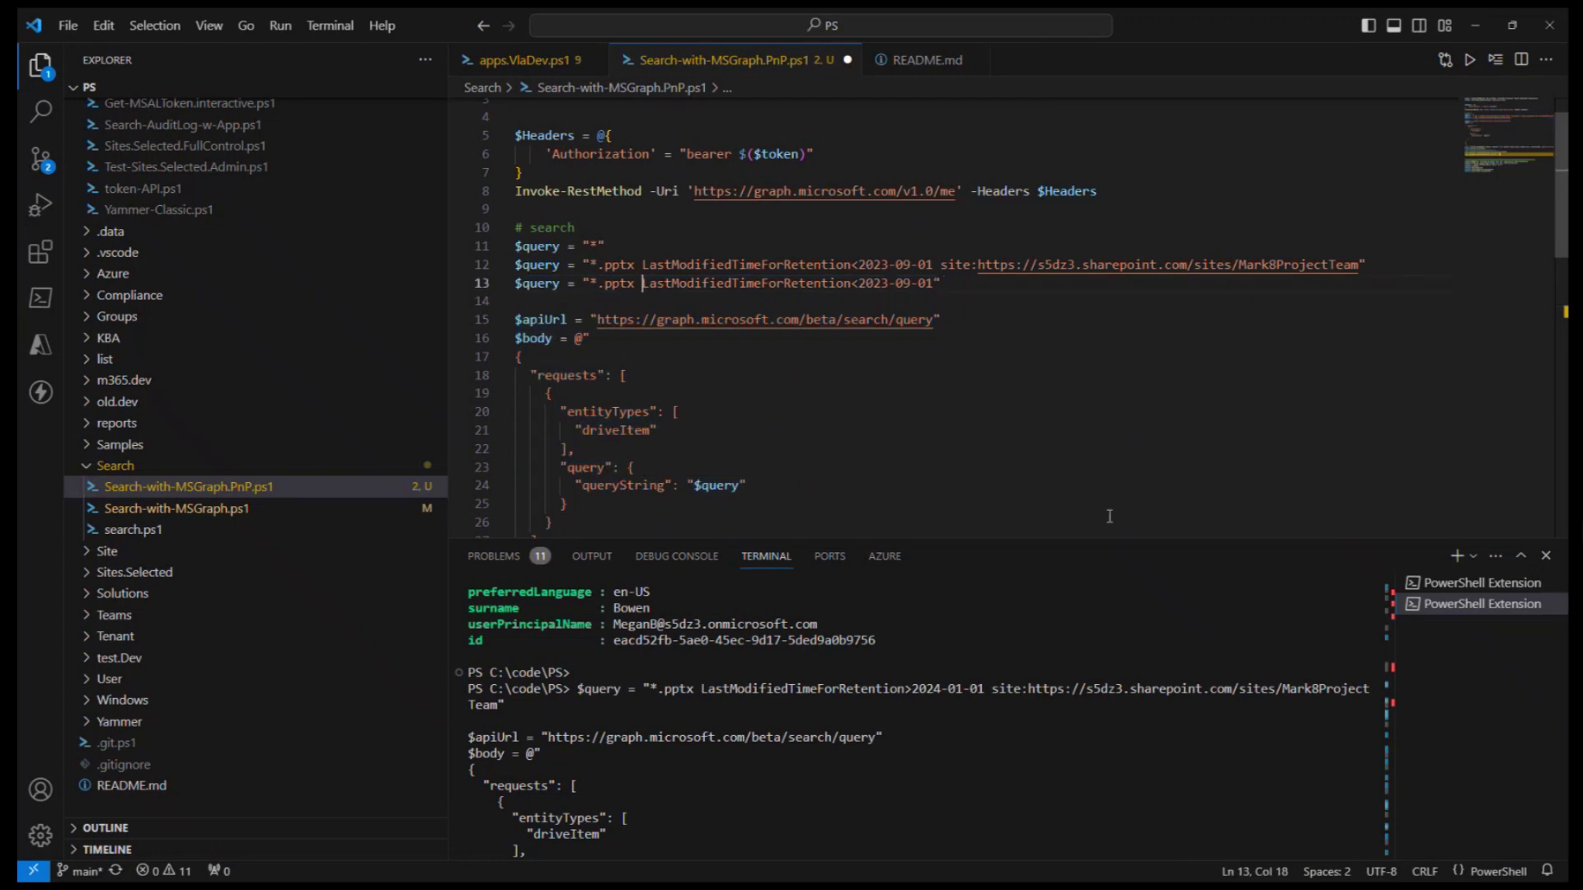
pyautogui.hotkey('ctrl', 'shift', 'Left')
pyautogui.hotkey('ctrl', 'shift', 'Left')
pyautogui.hotkey('ctrl', 'shift', 'Left')
pyautogui.press('BackSpace')
pyautogui.press('Home')
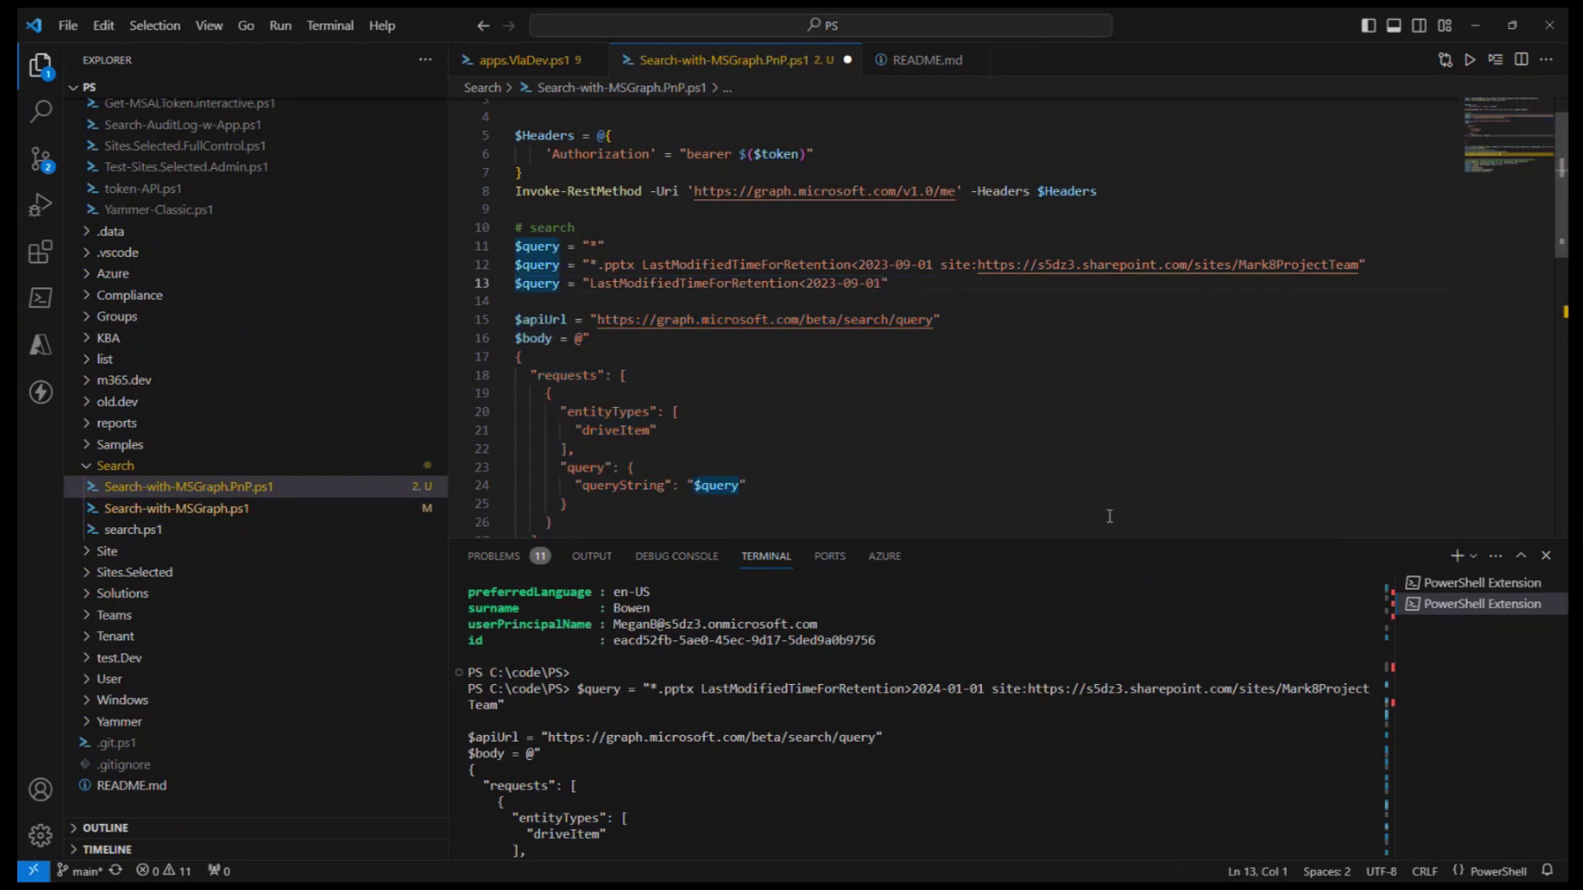
pyautogui.hotkey('shift', 'Down')
pyautogui.hotkey('shift', 'Down')
pyautogui.hotkey('shift', 'Down')
pyautogui.hotkey('shift', 'Down')
pyautogui.hotkey('shift', 'Down')
pyautogui.hotkey('shift', 'Down')
pyautogui.hotkey('shift', 'Down')
pyautogui.hotkey('shift', 'Down')
pyautogui.hotkey('shift', 'Down')
pyautogui.hotkey('shift', 'Down')
pyautogui.hotkey('shift', 'Down')
pyautogui.hotkey('shift', 'Down')
pyautogui.hotkey('shift', 'Down')
pyautogui.hotkey('shift', 'Down')
pyautogui.hotkey('shift', 'Down')
pyautogui.hotkey('shift', 'Down')
pyautogui.hotkey('shift', 'Down')
pyautogui.hotkey('shift', 'Down')
pyautogui.hotkey('shift', 'Down')
pyautogui.hotkey('shift', 'Down')
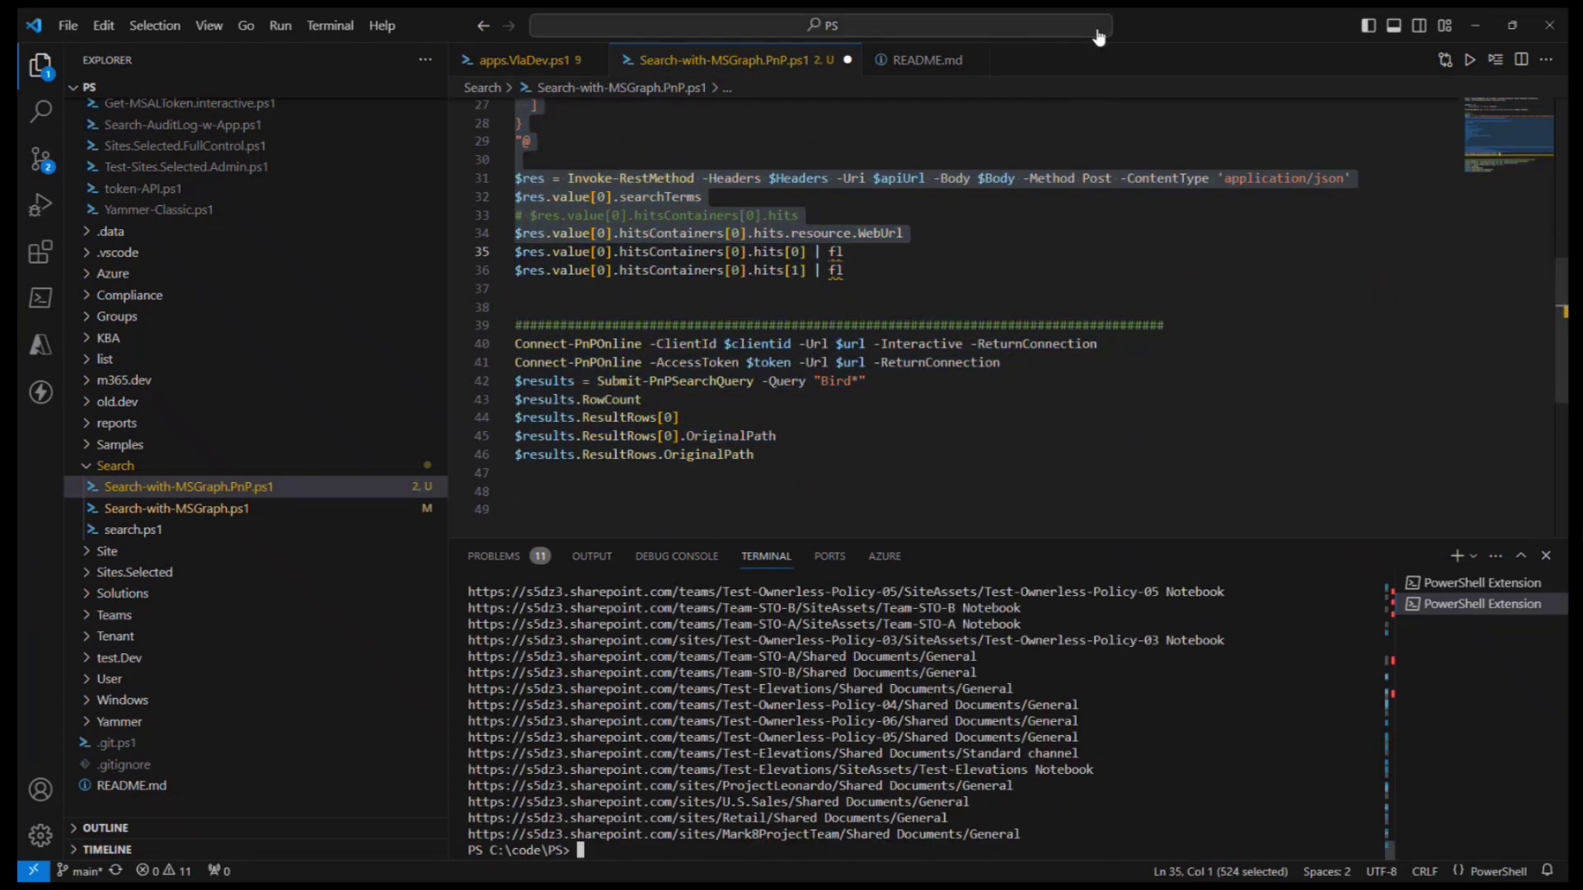
pyautogui.hotkey('alt', 'Tab')
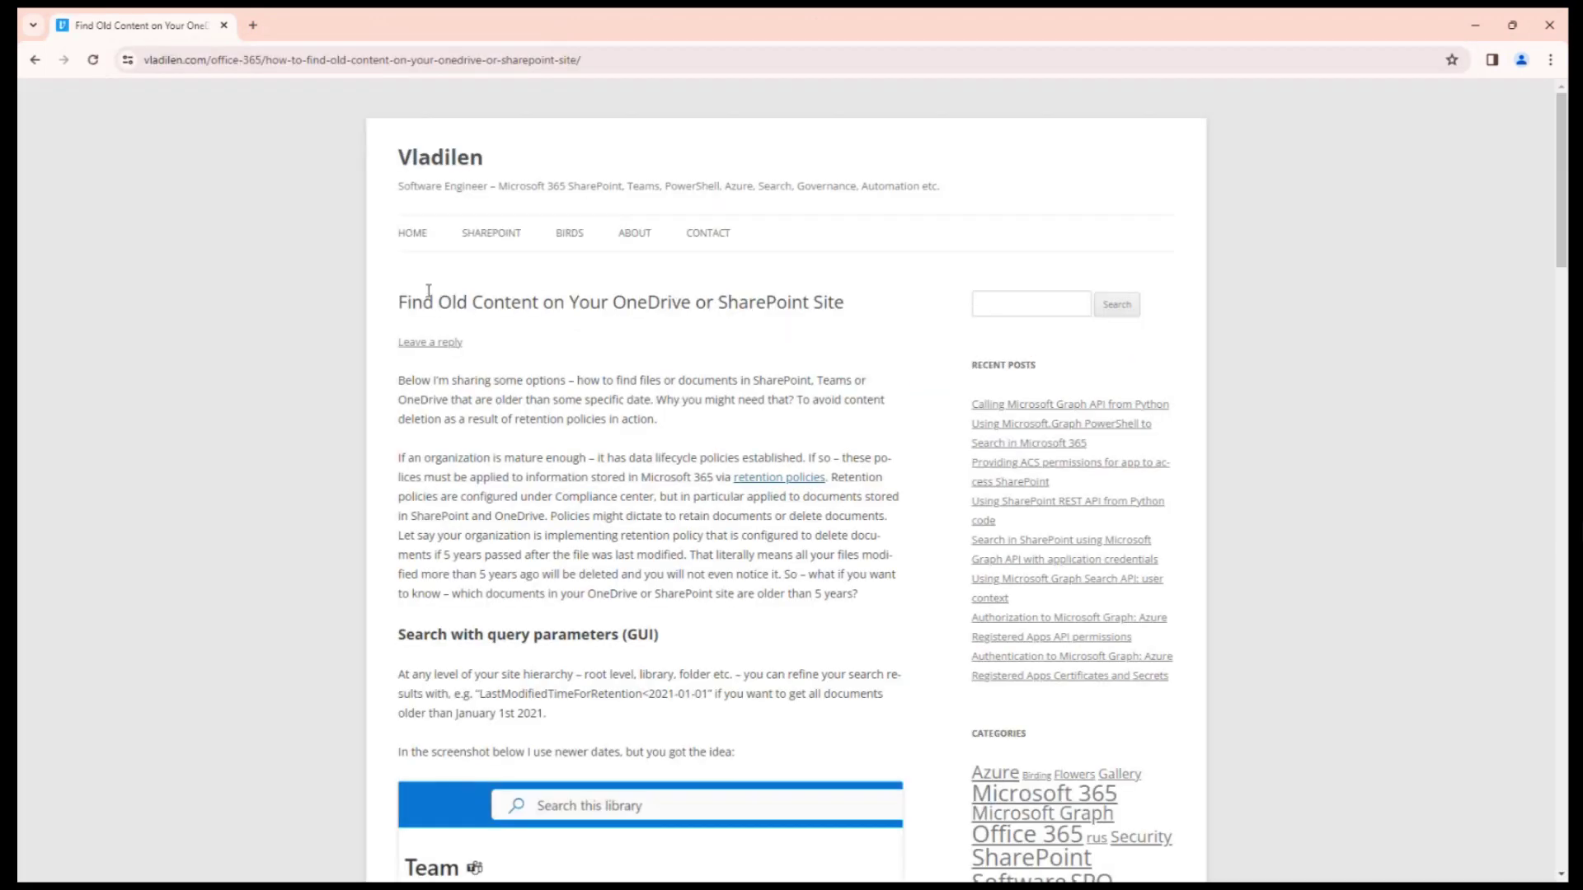
# Step: Read the Find Old Content blog post down to its Graph API code and back to the top
pyautogui.moveTo(852, 311); pyautogui.dragTo(401, 298)
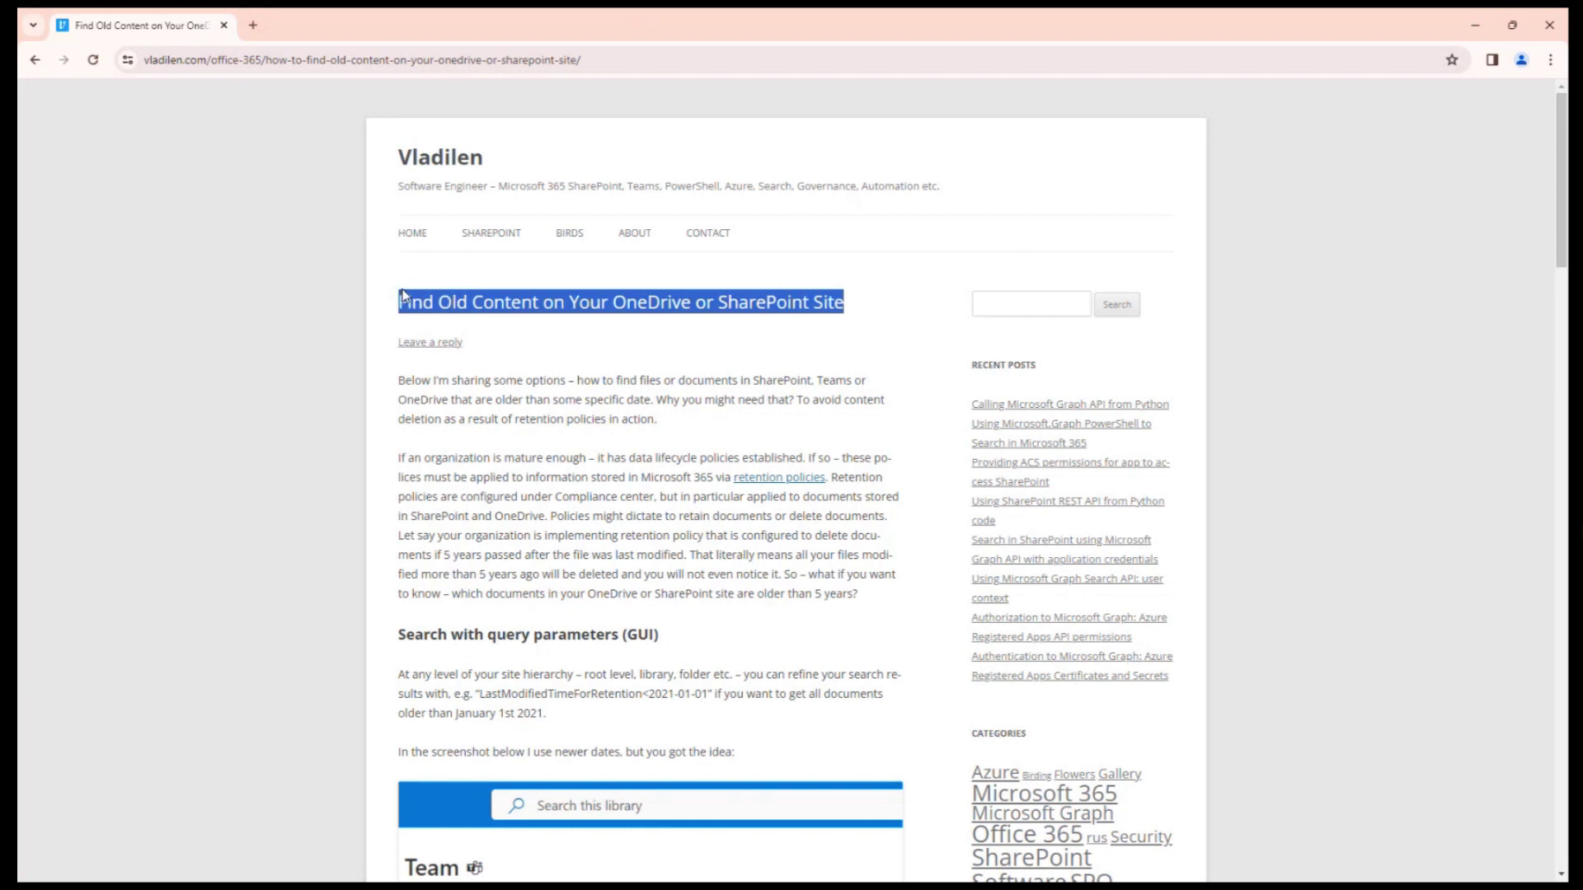
pyautogui.click(453, 302)
pyautogui.scroll(-20, 567, 376)
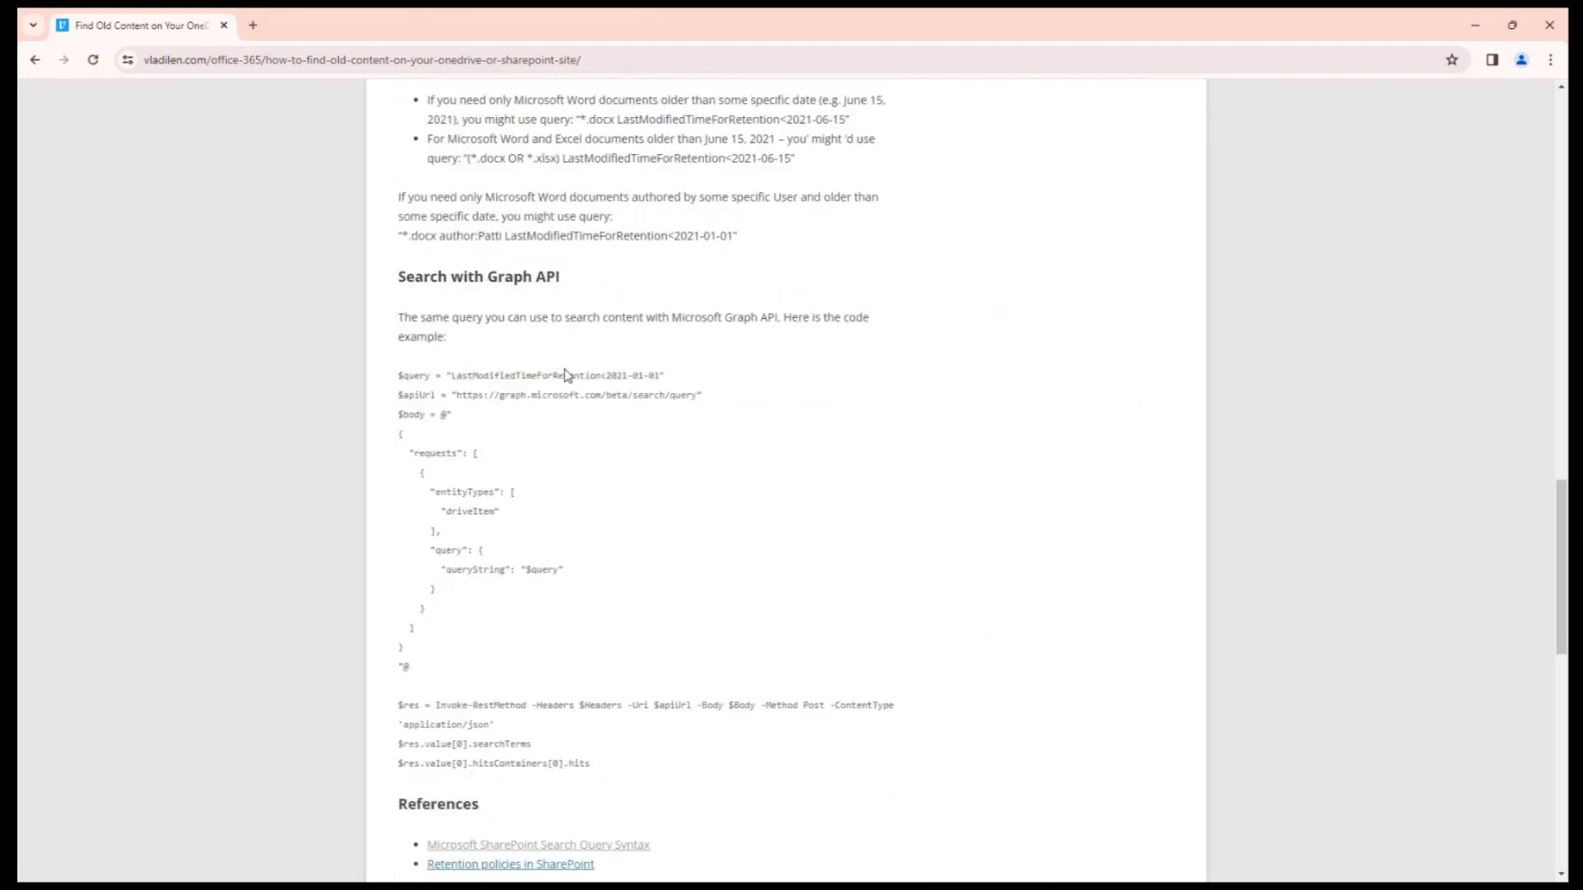
pyautogui.scroll(-10, 567, 376)
pyautogui.scroll(20, 567, 376)
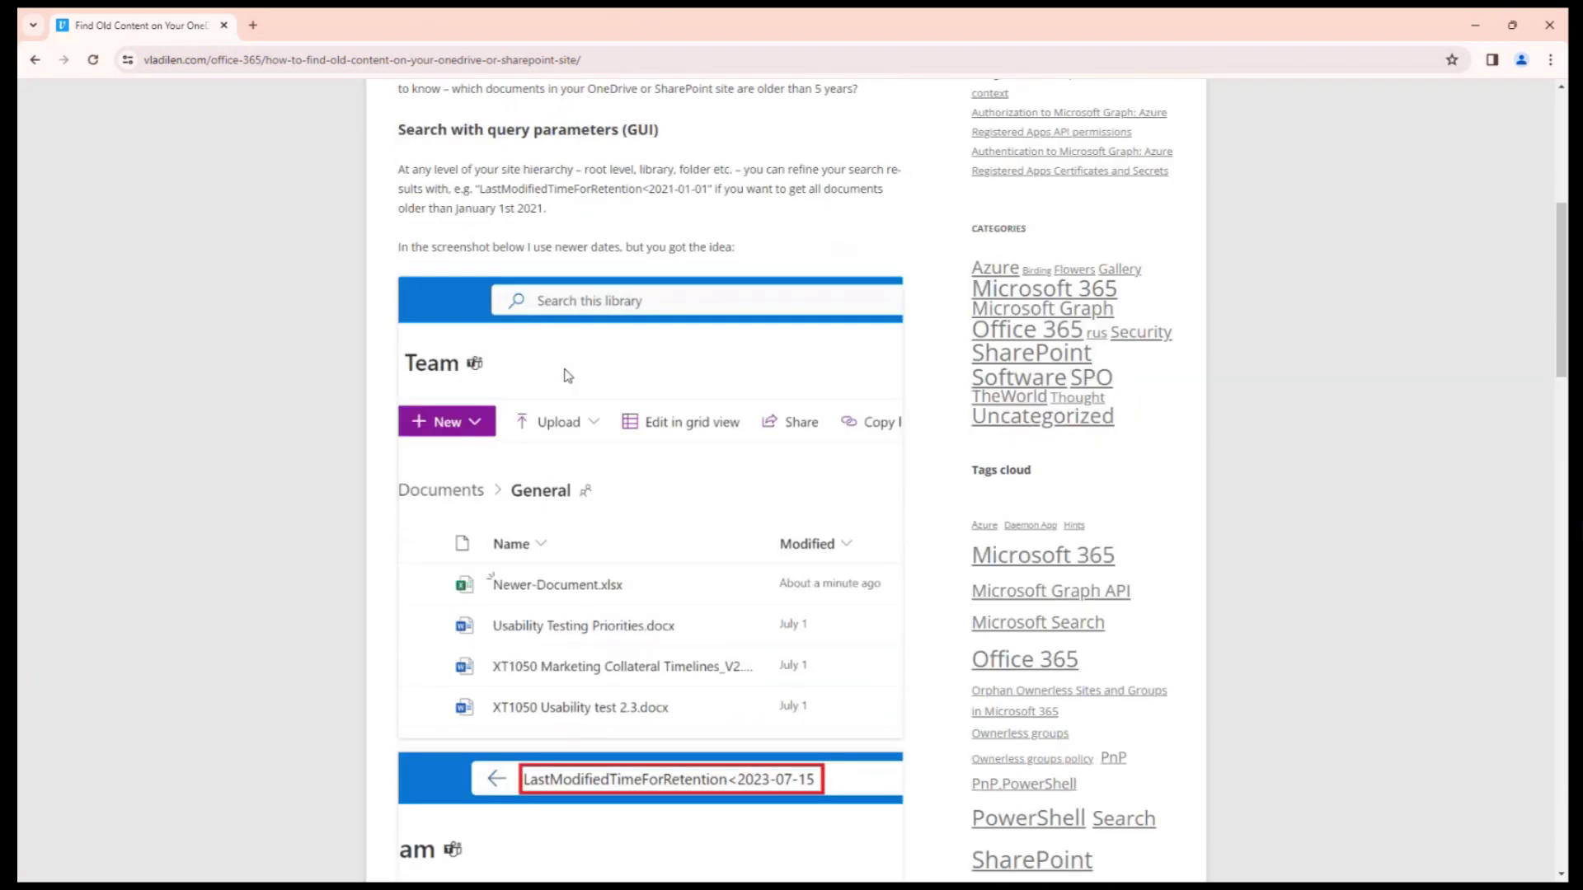
pyautogui.scroll(6, 567, 376)
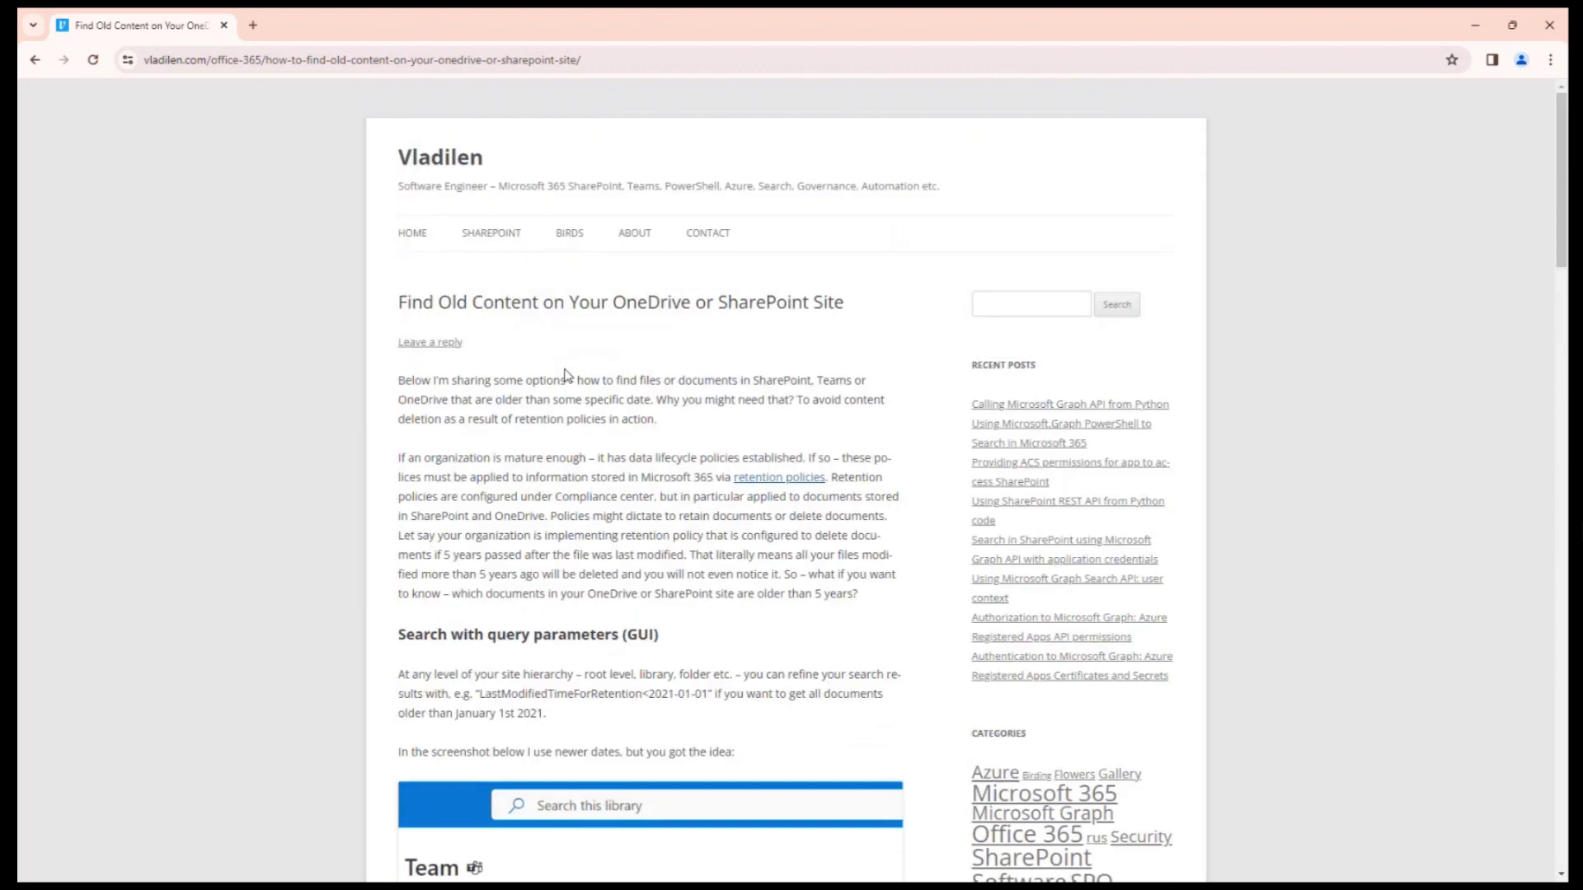